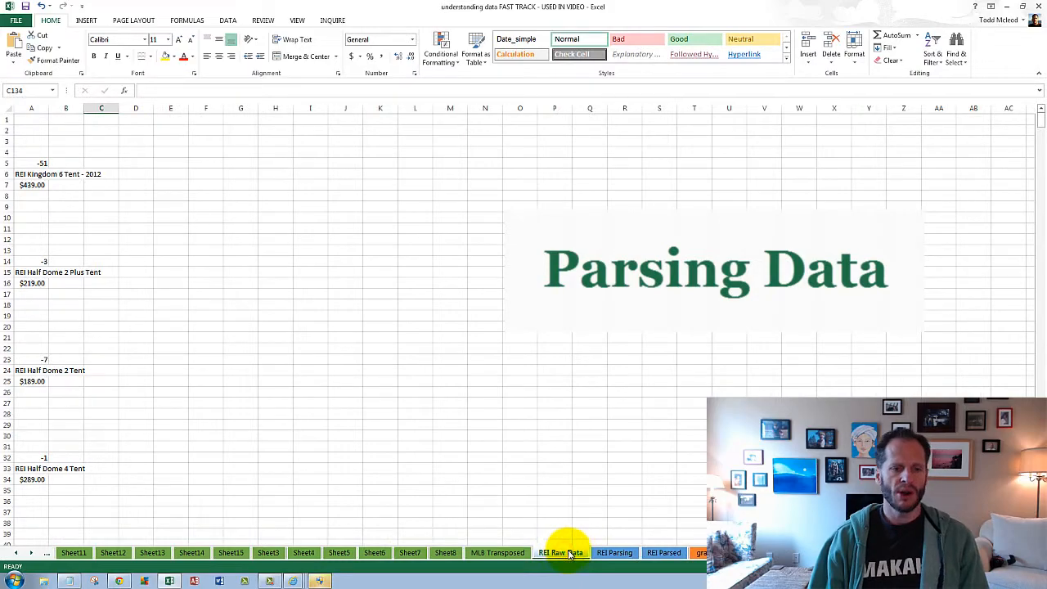
- Open the REI Parsing sheet and examine the first tent's source data in A7:A9 alongside its flag in F8
left_click(624, 554)
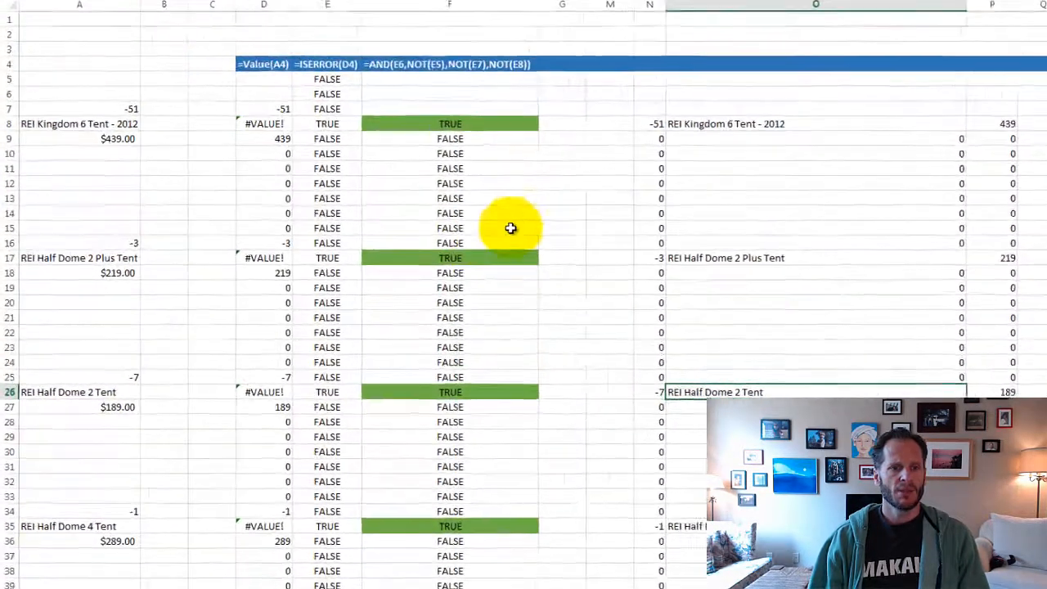
left_click(419, 255)
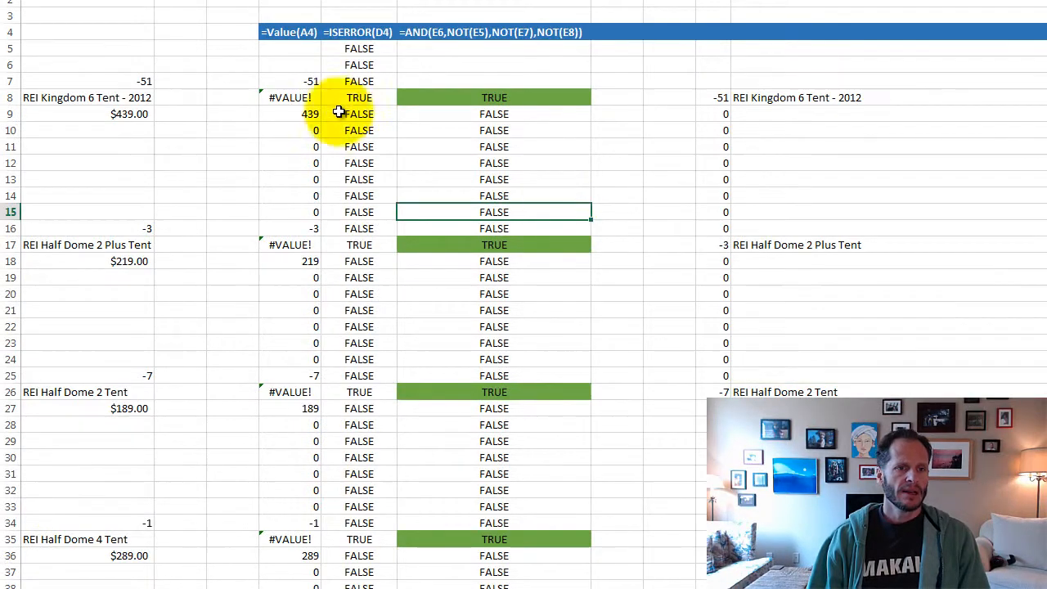
left_click_drag(146, 79, 144, 99)
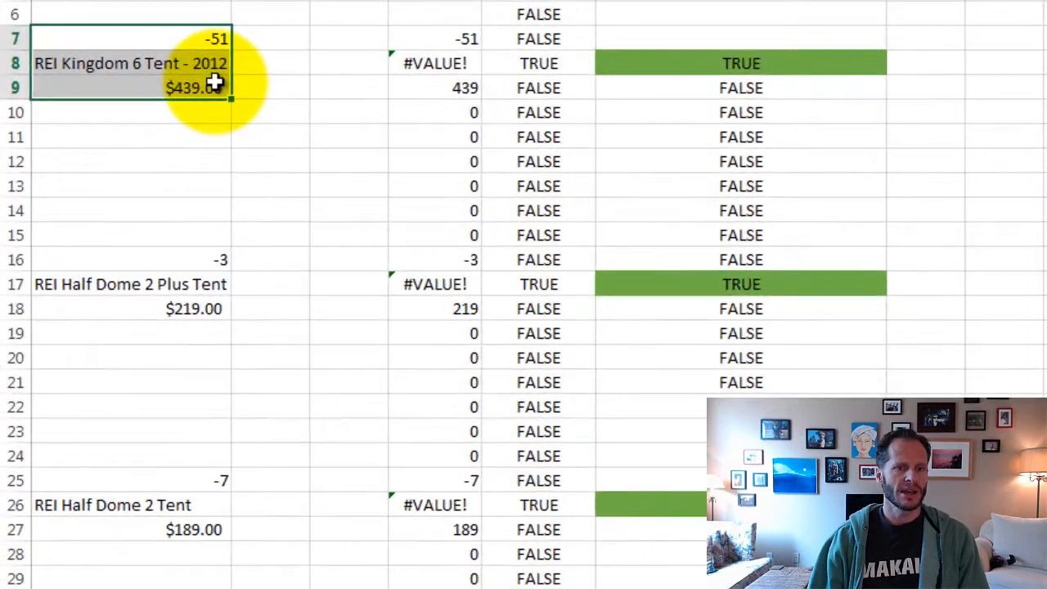
left_click(729, 63)
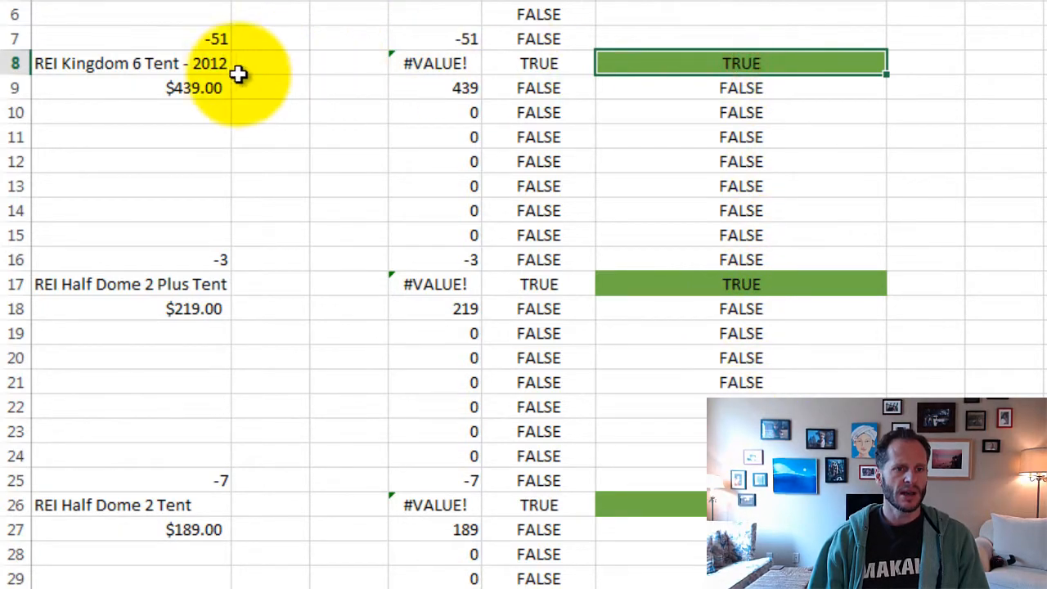
left_click(199, 66)
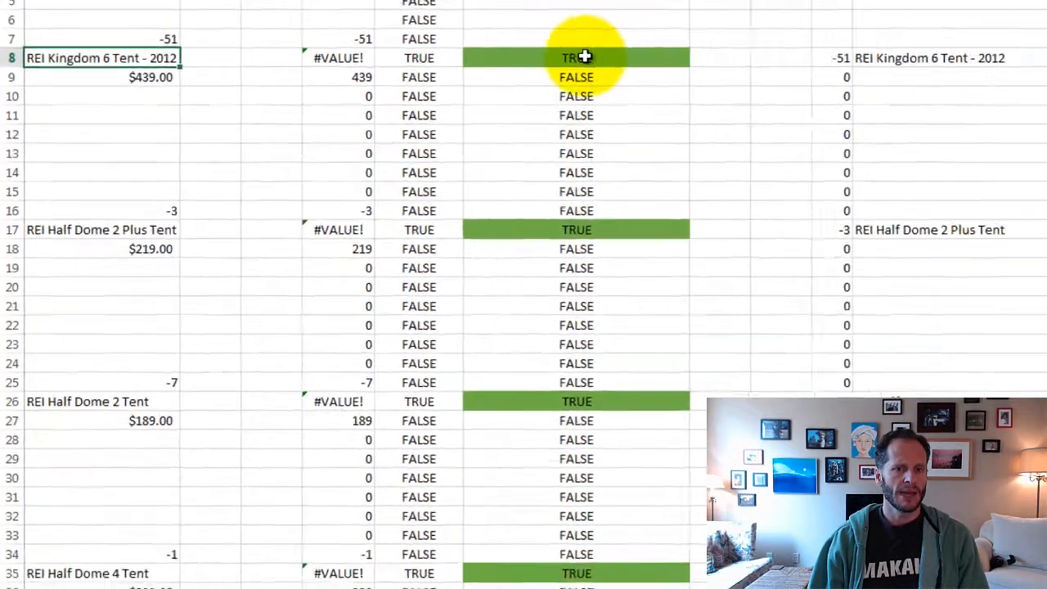
- Review the IF formulas in N8 through R8 that pull the Kingdom 6 tent's data from column A
left_click(746, 63)
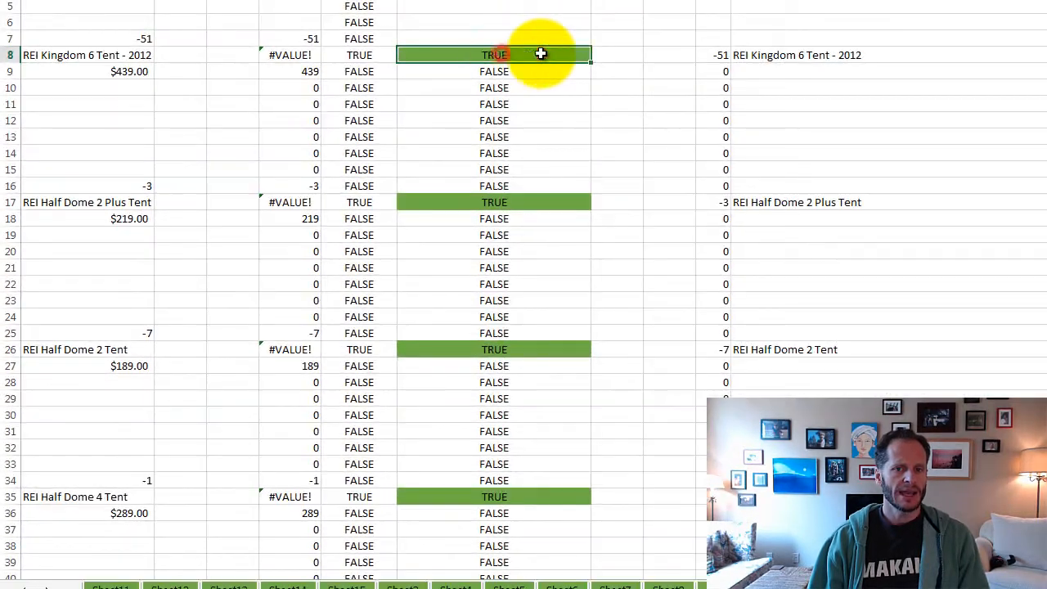
double_click(722, 55)
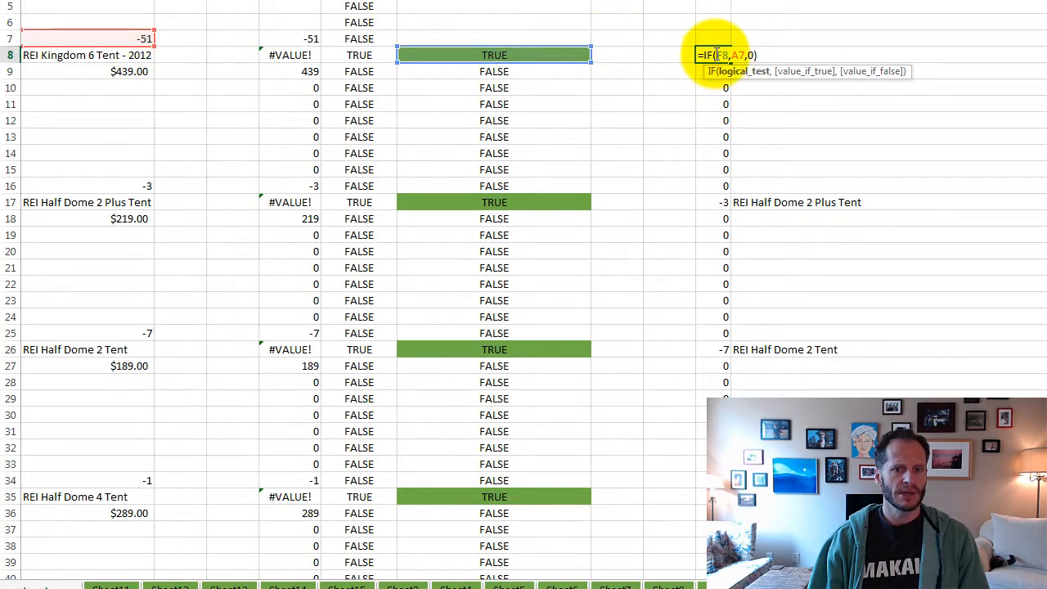
key("Return")
double_click(835, 51)
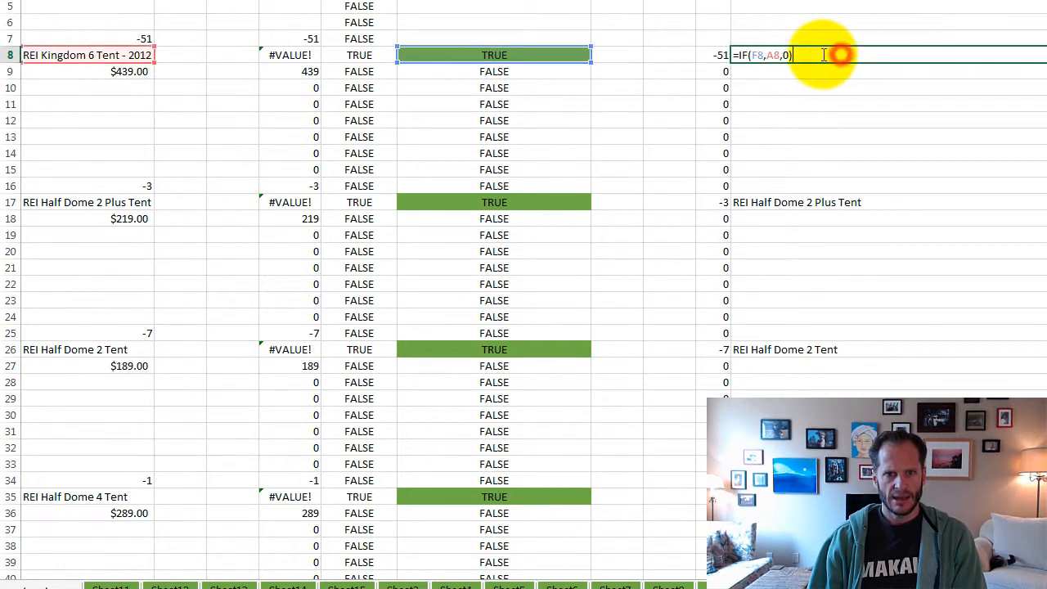
key("Return")
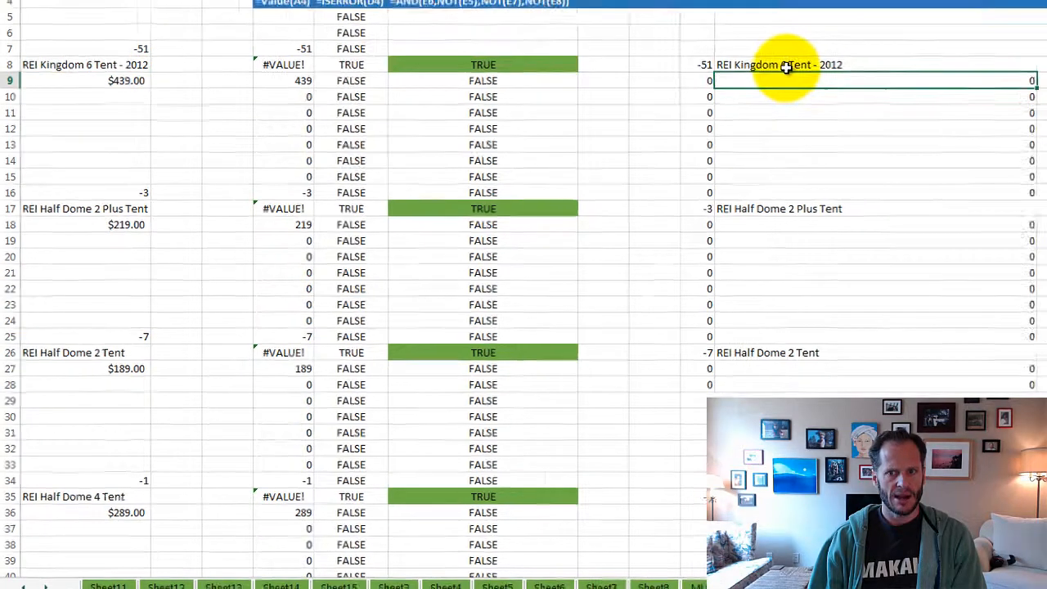
double_click(736, 195)
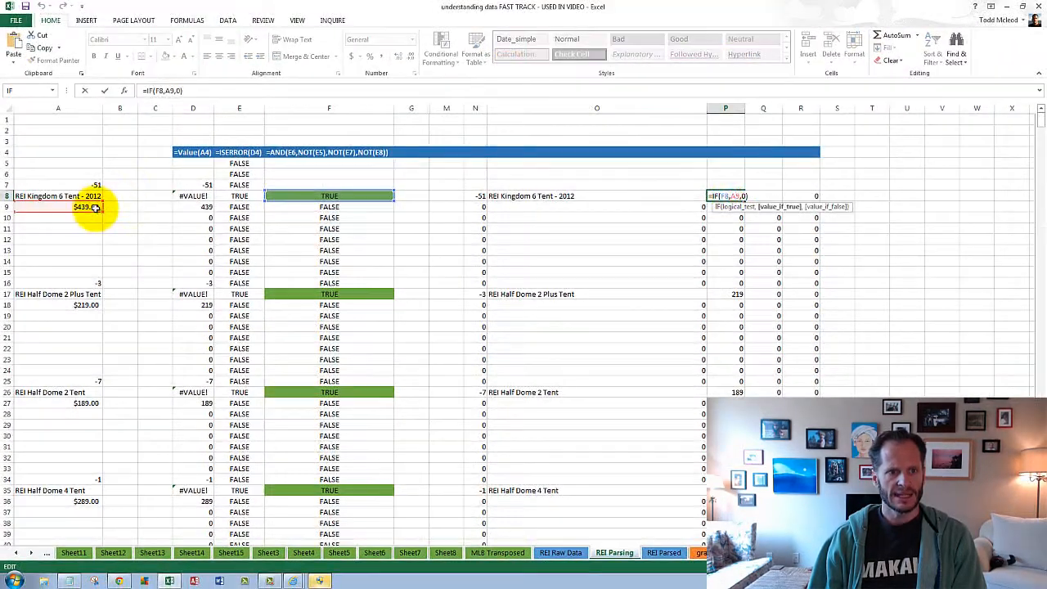
left_click(774, 196)
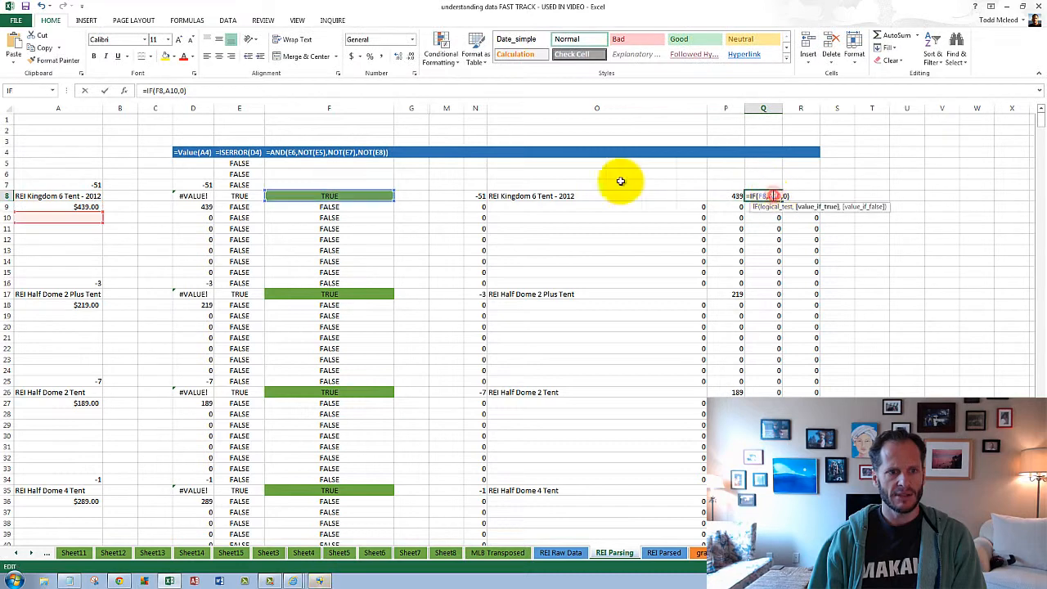
key("Return")
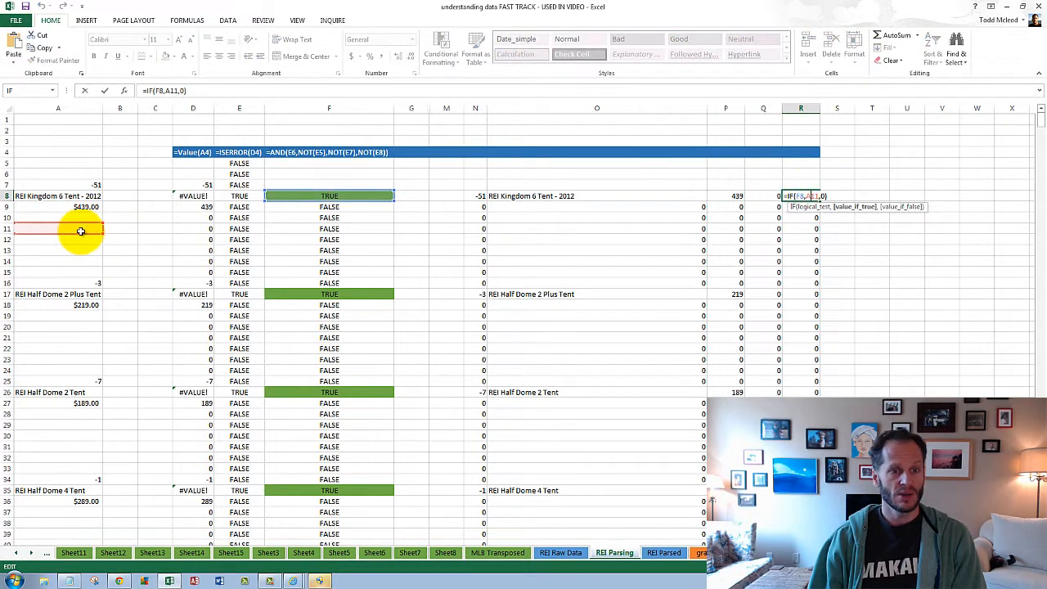
key("Return")
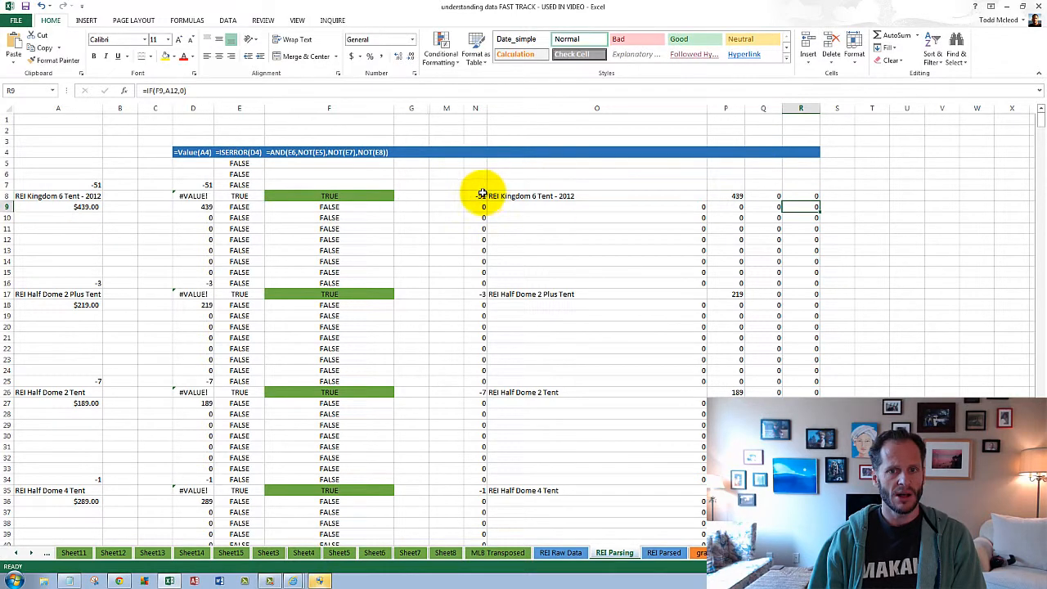
- Examine the parsed record in N8:R8 against the AND formula in F8 and the tent name in A8
left_click_drag(483, 194, 792, 194)
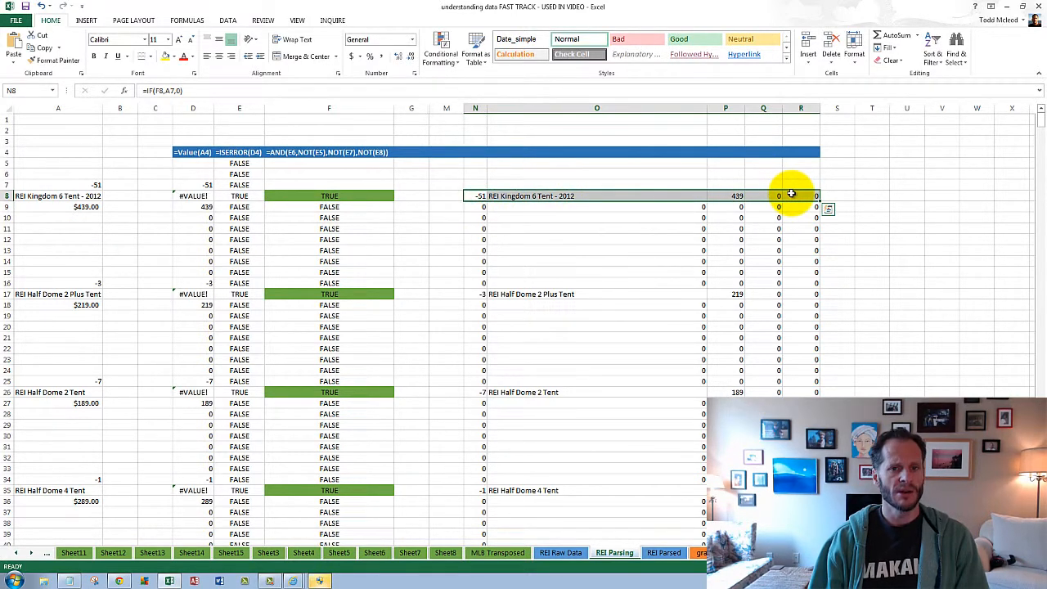
left_click(353, 198)
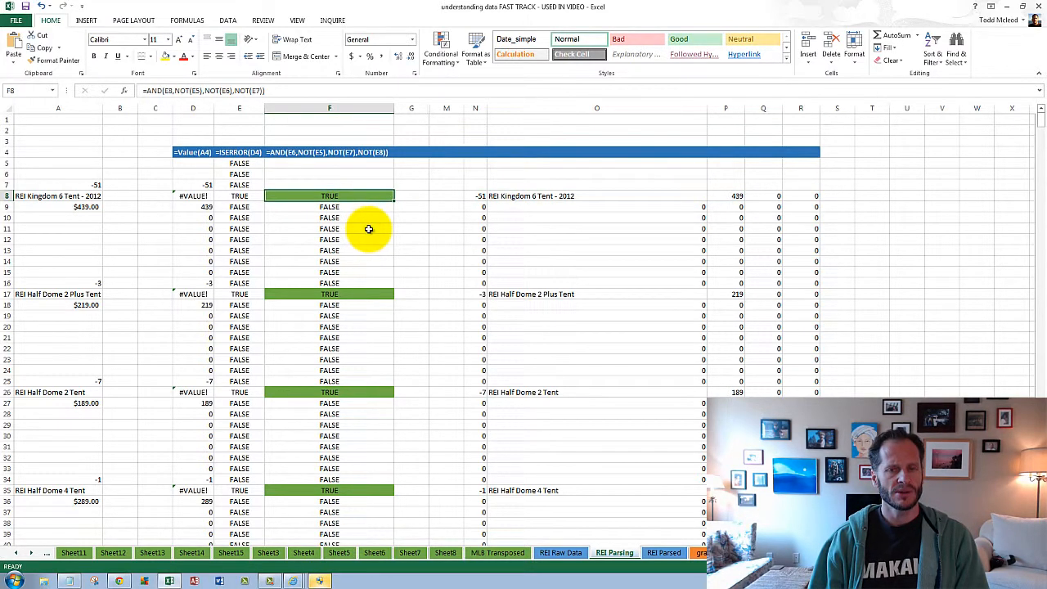
left_click(520, 198)
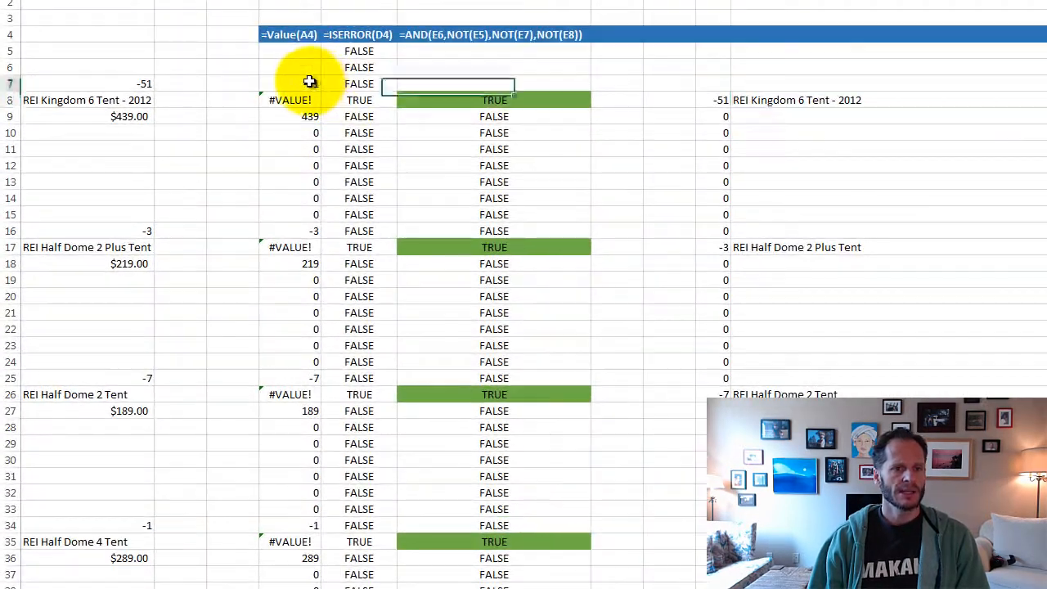
left_click(210, 185)
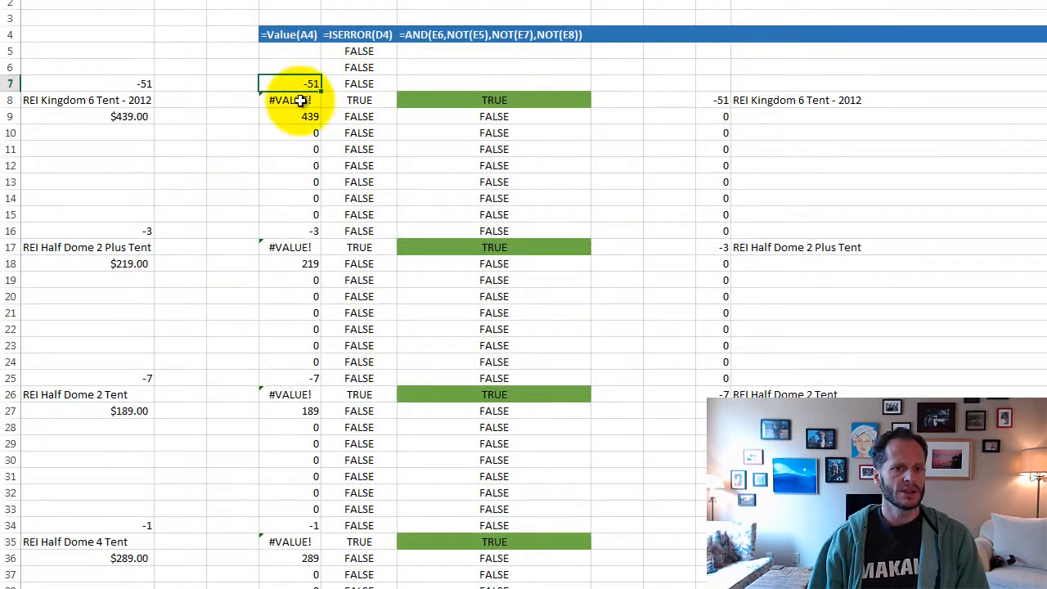
left_click(138, 104)
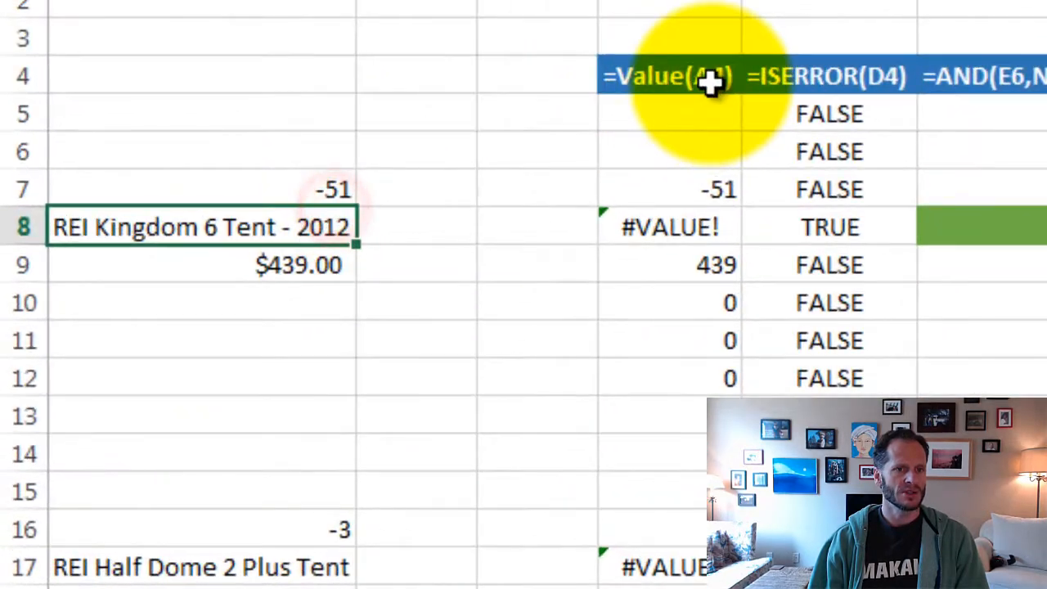
- Inspect the VALUE formula in D7 and the source cell it references
left_click(308, 39)
left_click(706, 193)
type("=VALUE(")
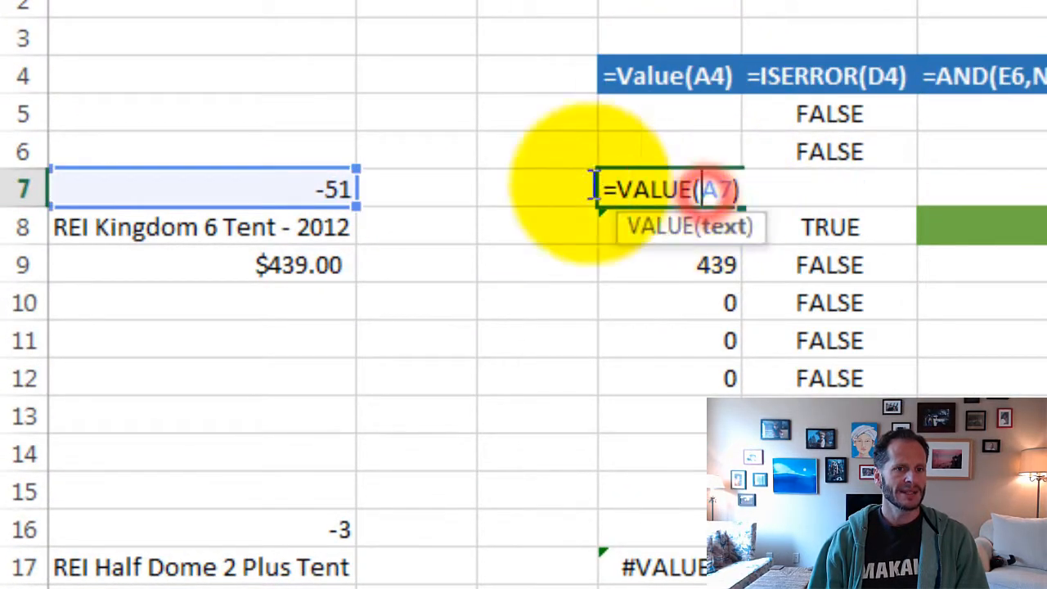
left_click(315, 186)
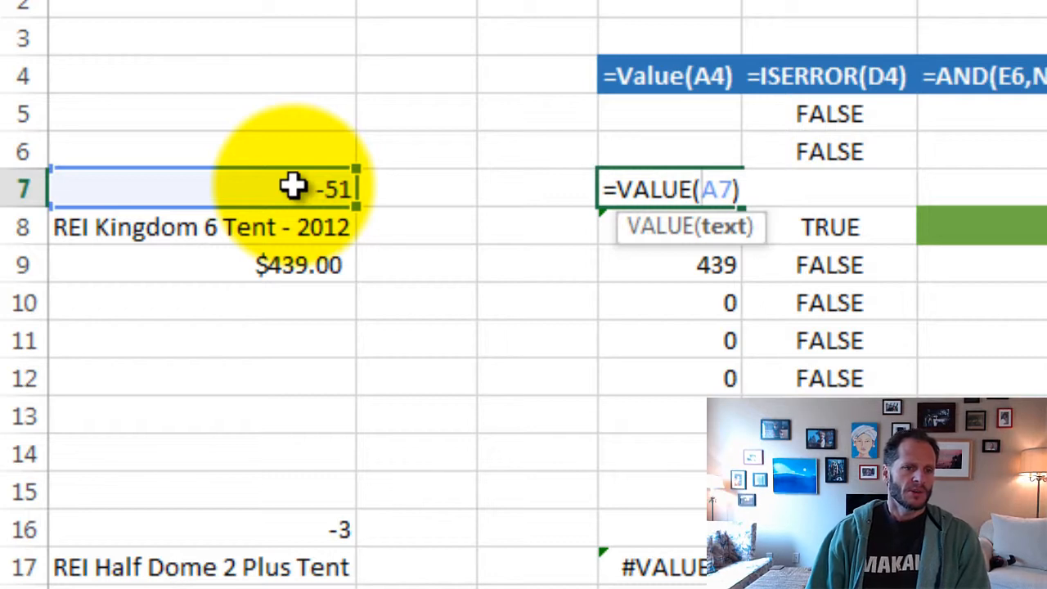
key("Return")
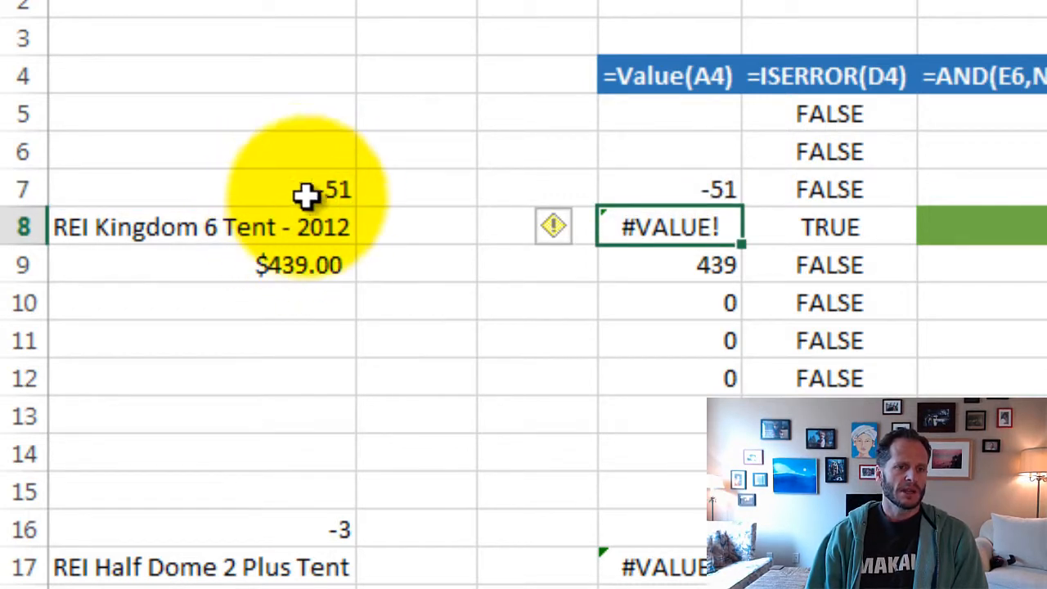
double_click(706, 189)
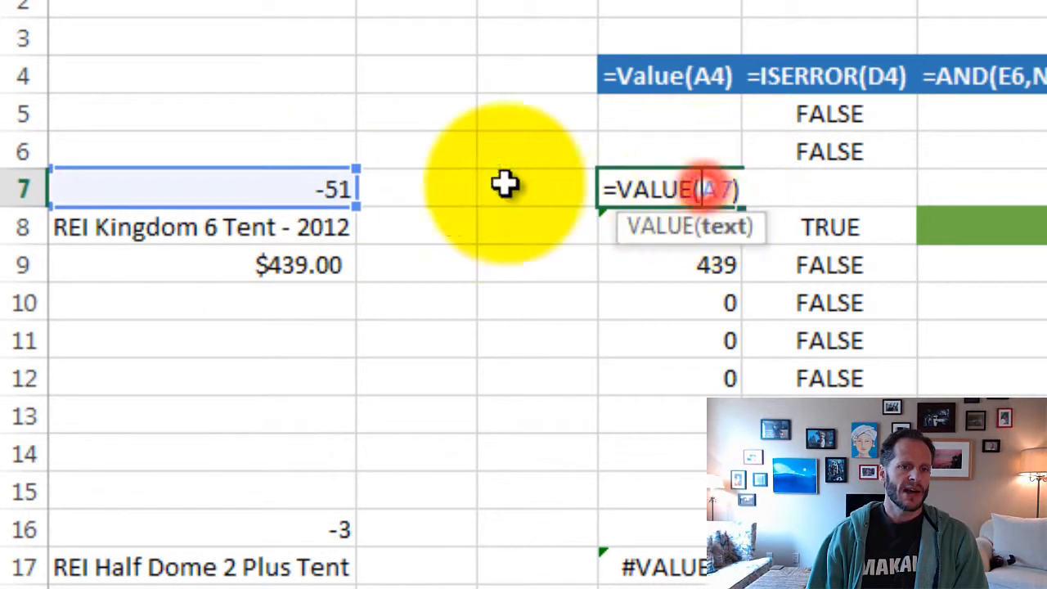
key("Return")
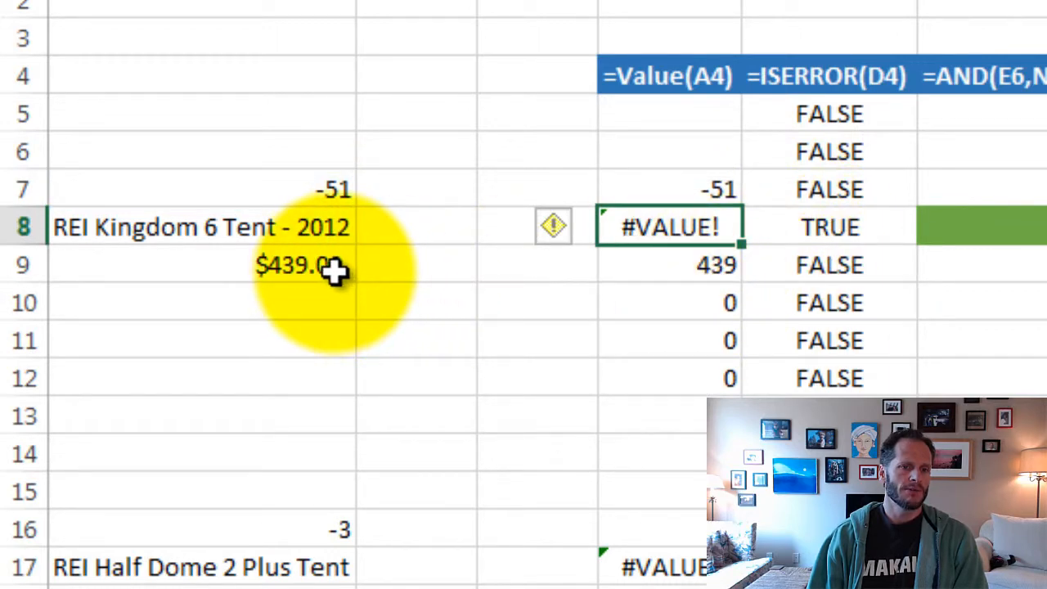
- Inspect the VALUE formulas in D9 and D8 for the Kingdom 6 tent's price and name
left_click(693, 264)
double_click(666, 267)
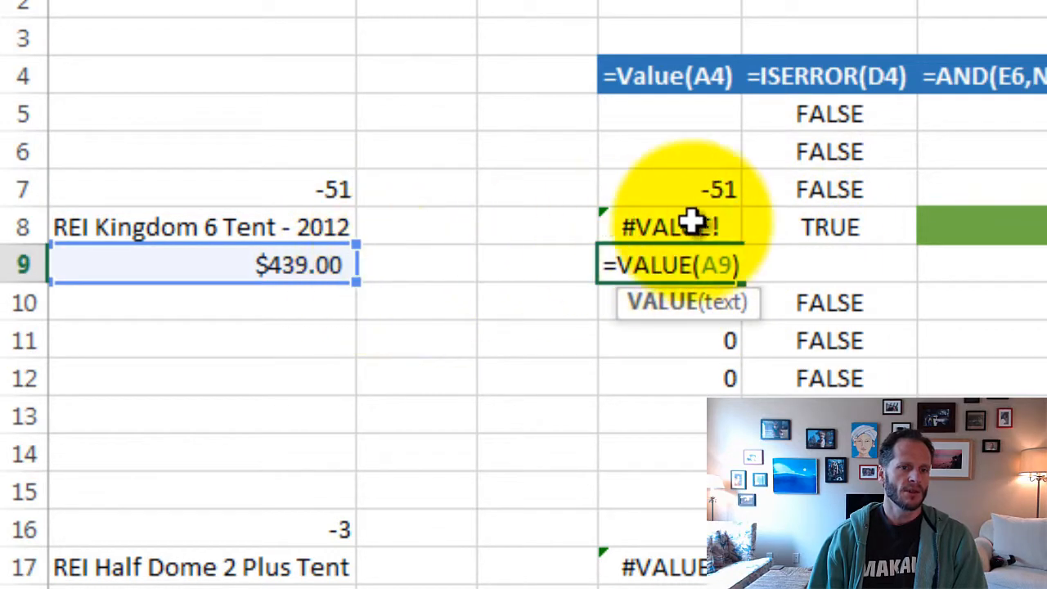
key("Return")
double_click(674, 226)
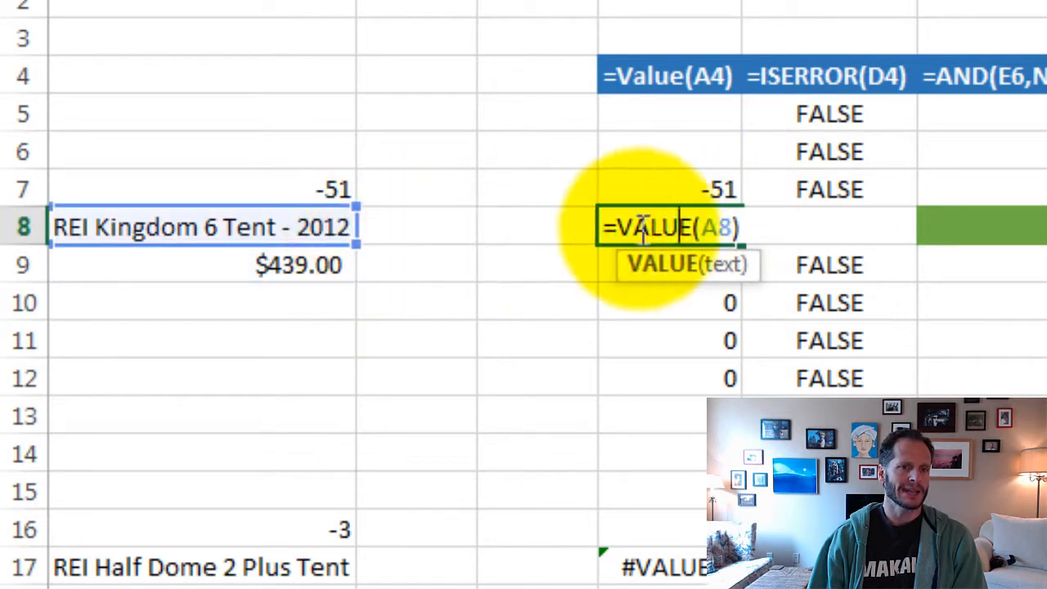
left_click(732, 257)
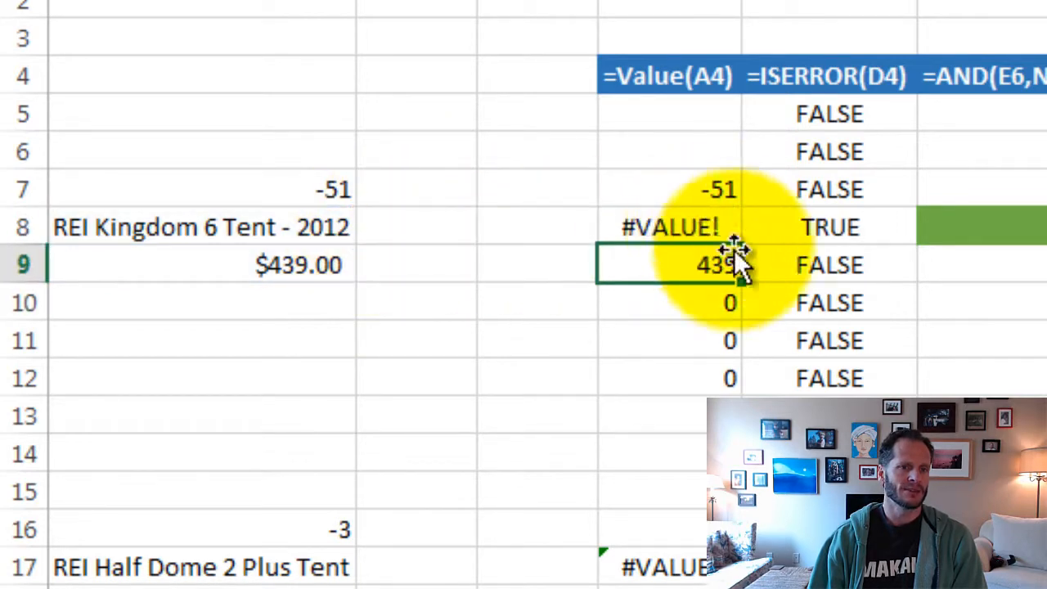
- Inspect the ISERROR formulas in E8, E7 and E9 without changing them
double_click(835, 226)
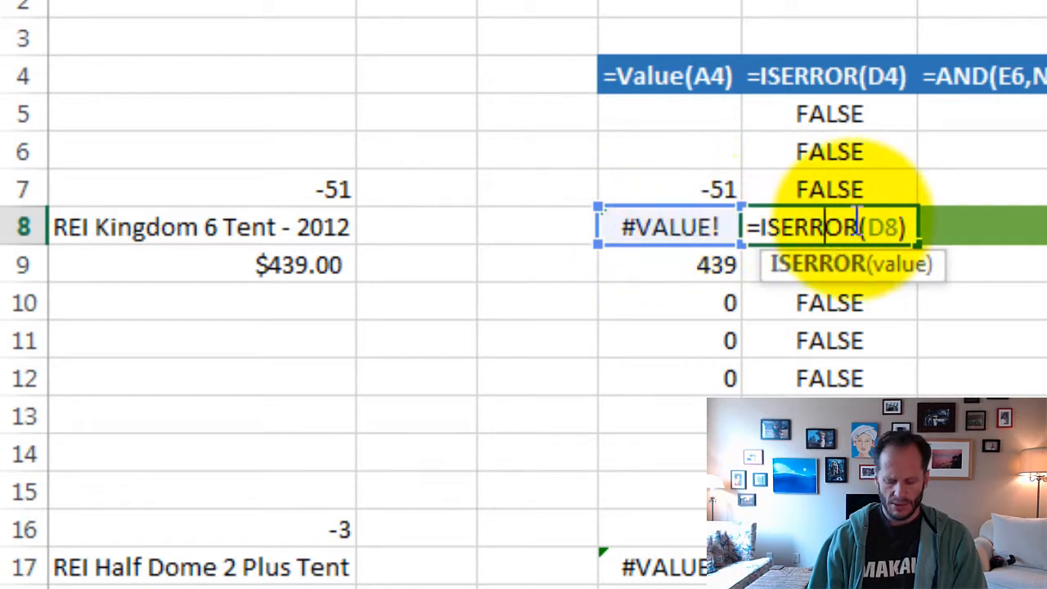
key("Return")
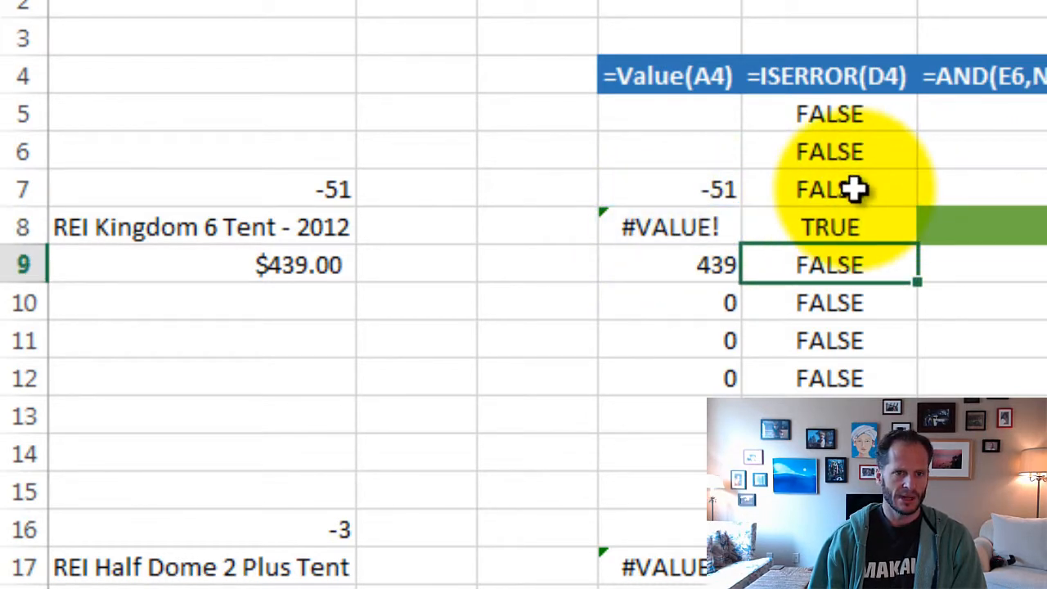
double_click(858, 189)
key("Return")
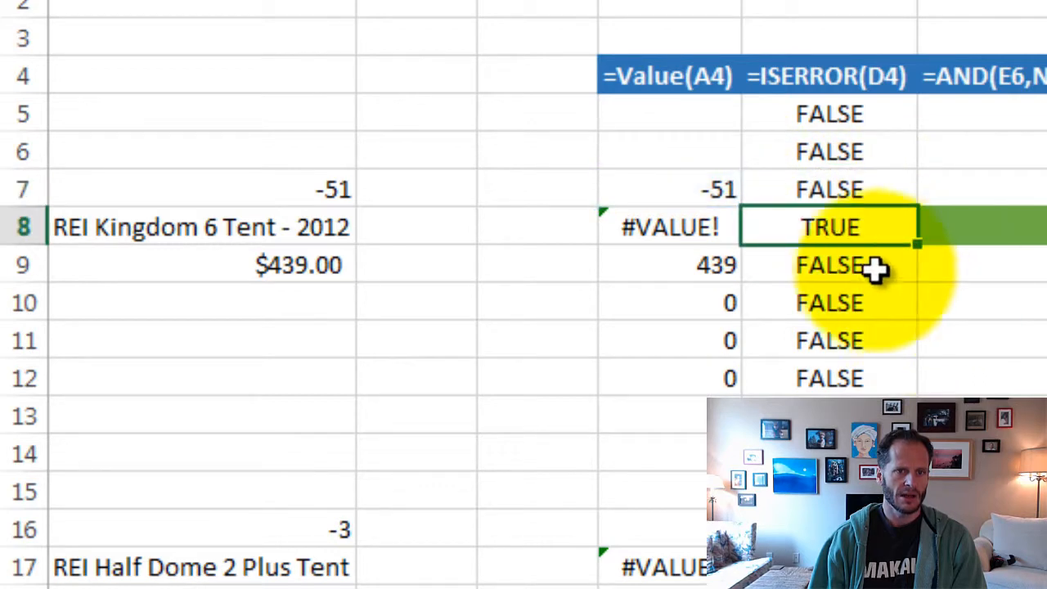
left_click(816, 263)
double_click(816, 263)
key("Return")
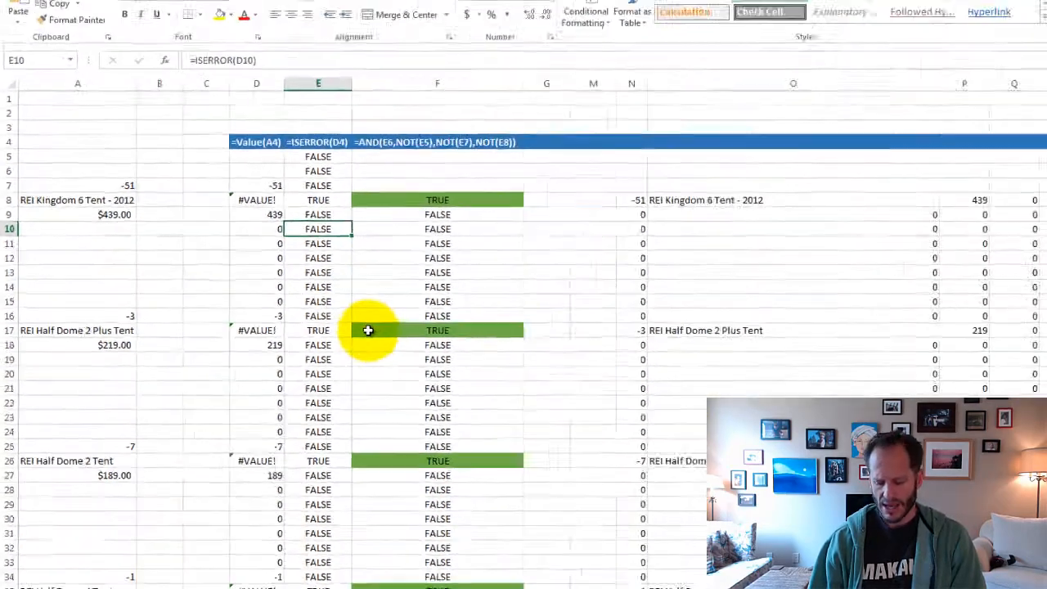
- Examine the REI Quarter Dome T3 Tent entry, its name in A125 and the combined price text in A126
scroll(966, 566, "down", 6)
scroll(277, 294, "down", 16)
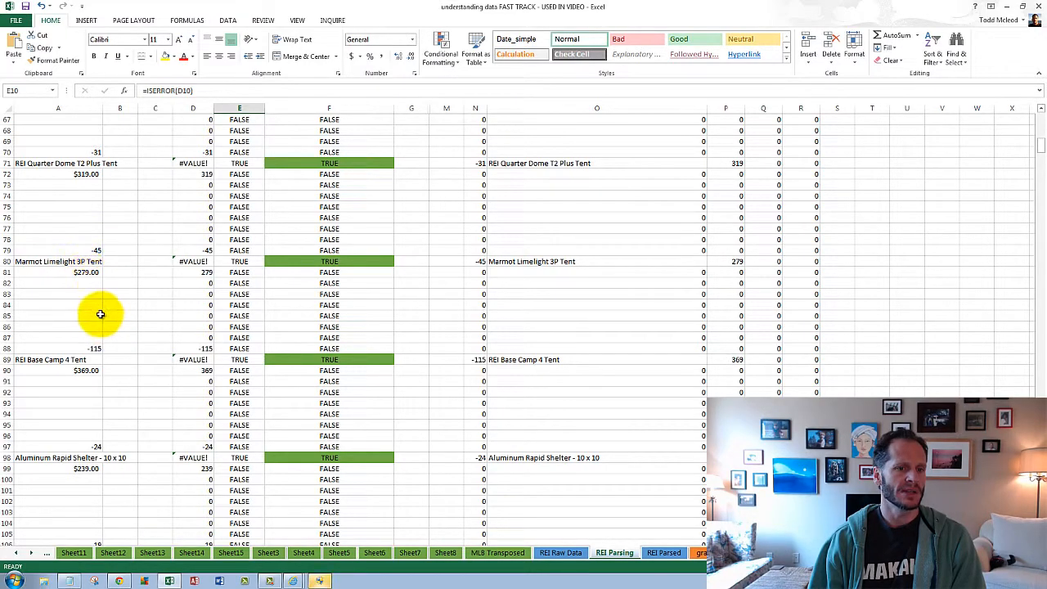
scroll(100, 314, "down", 14)
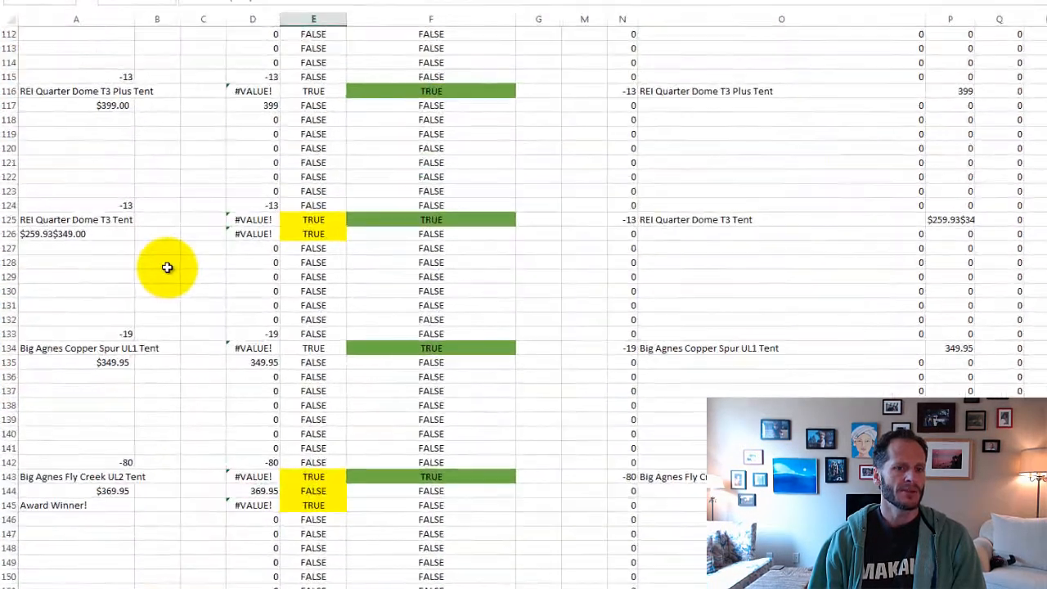
left_click(125, 206)
left_click(114, 219)
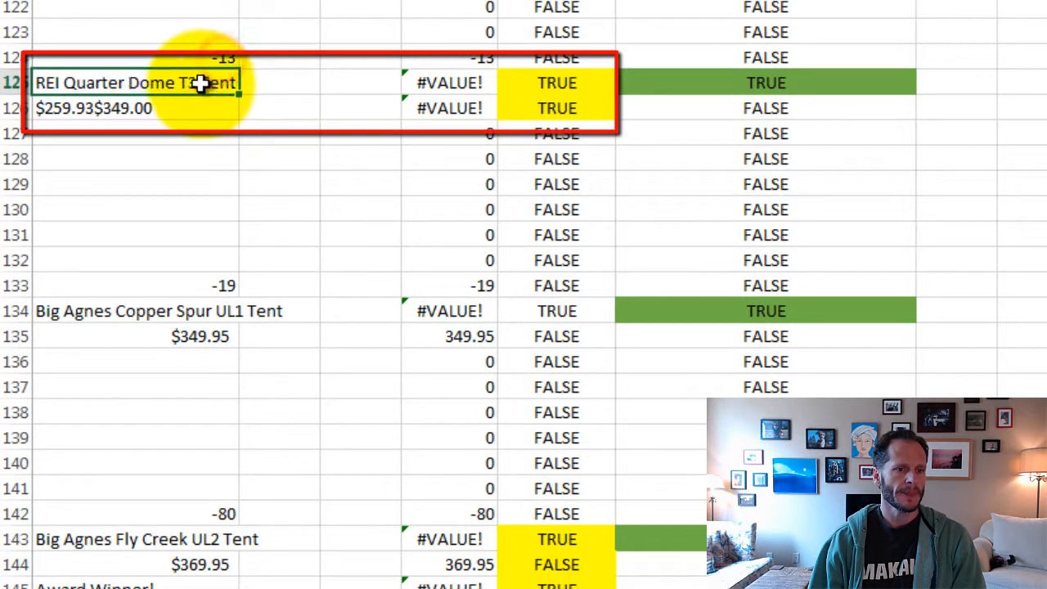
left_click(164, 106)
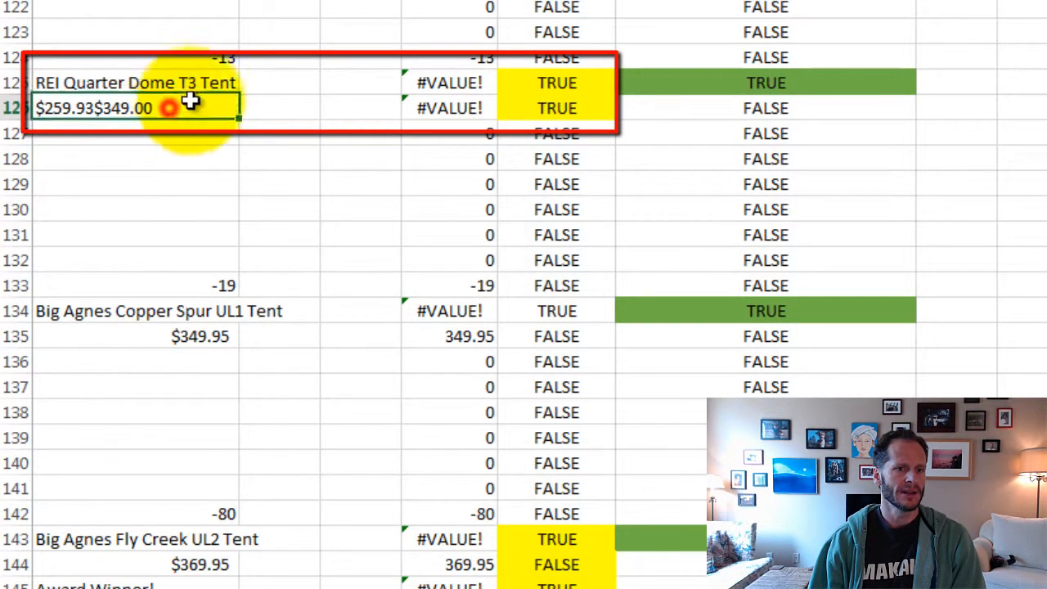
- Inspect the VALUE formula in D126 and the ISERROR formula in E126 without changing them
double_click(439, 106)
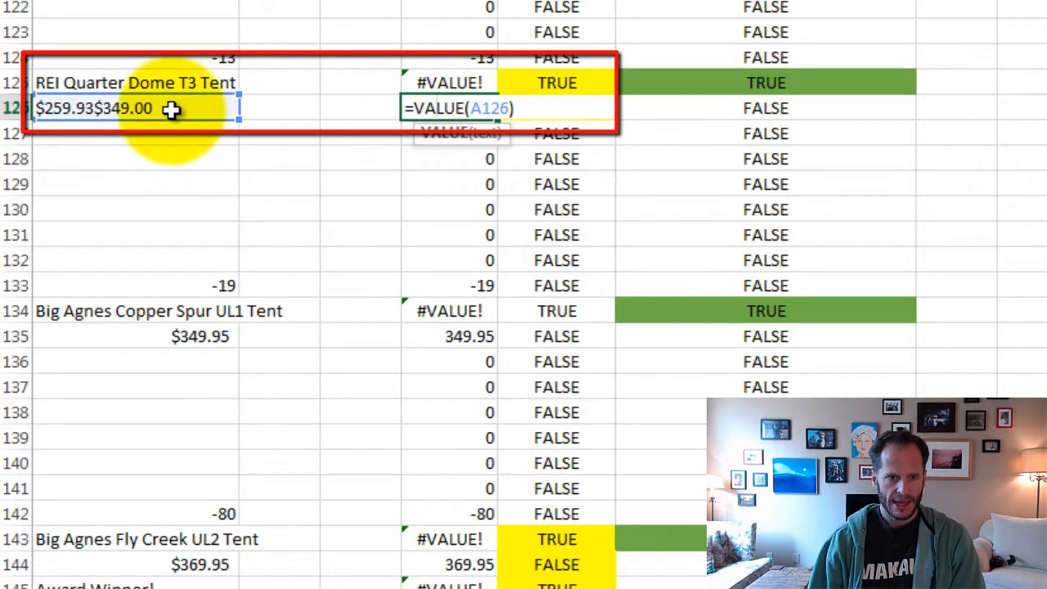
key("Return")
double_click(584, 108)
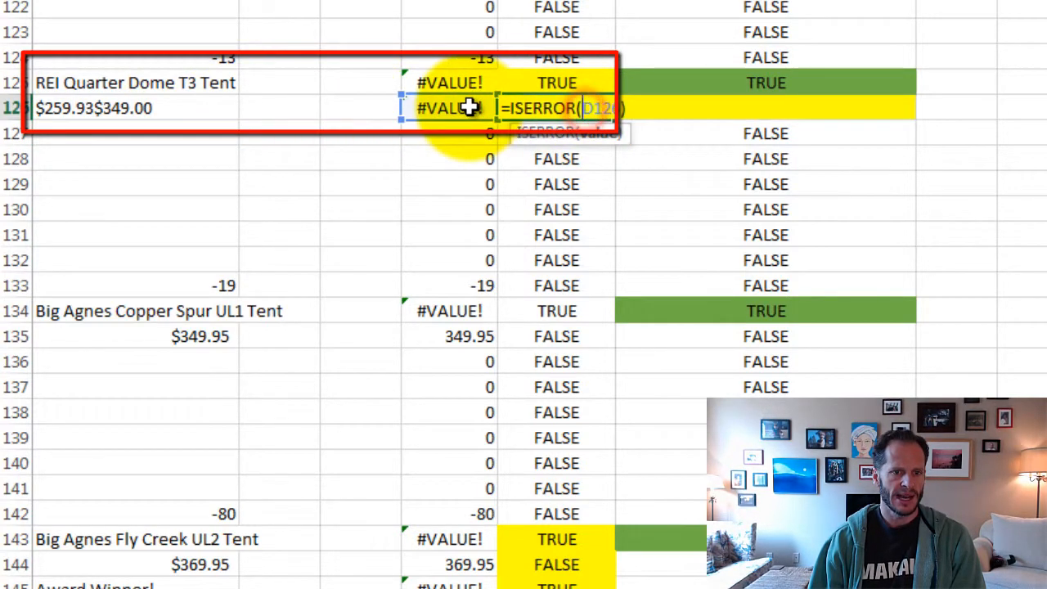
key("Return")
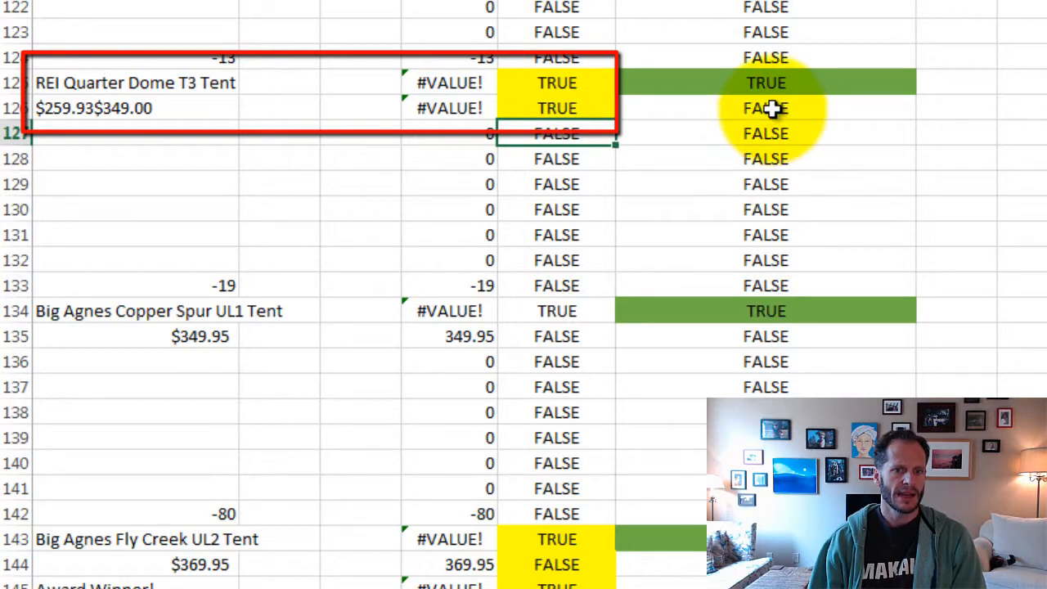
- Compare the two highlighted ISERROR results in E125:E126 with the double price text in A126
left_click_drag(554, 79, 558, 107)
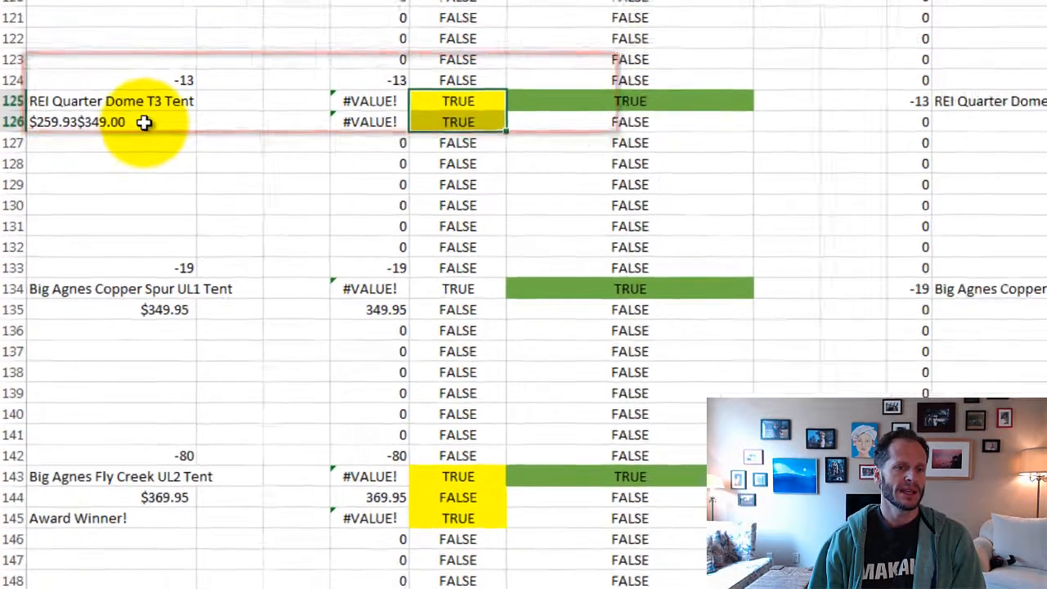
left_click(170, 108)
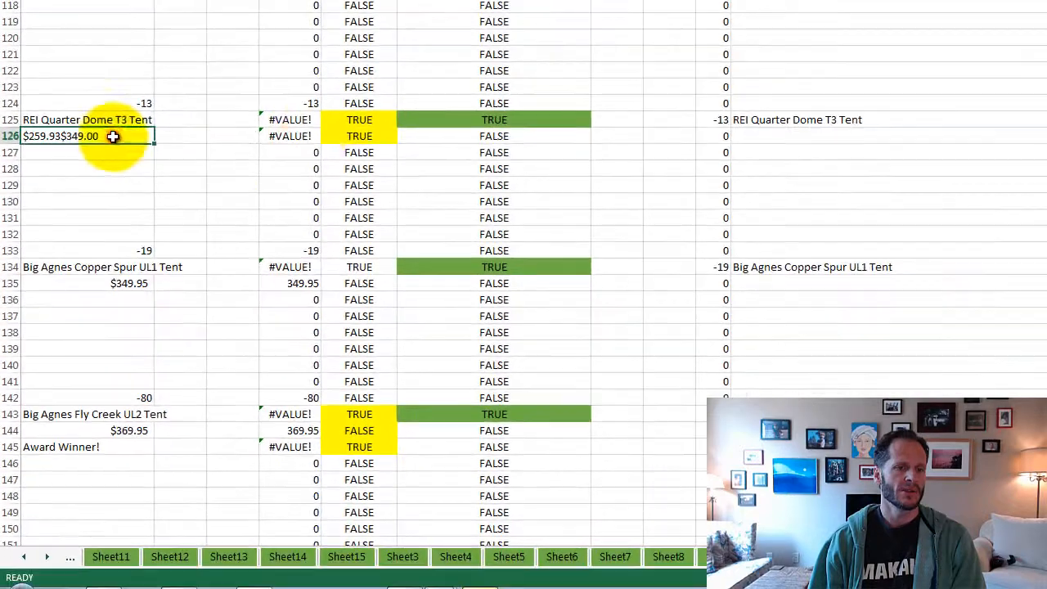
left_click(363, 138)
left_click(137, 140)
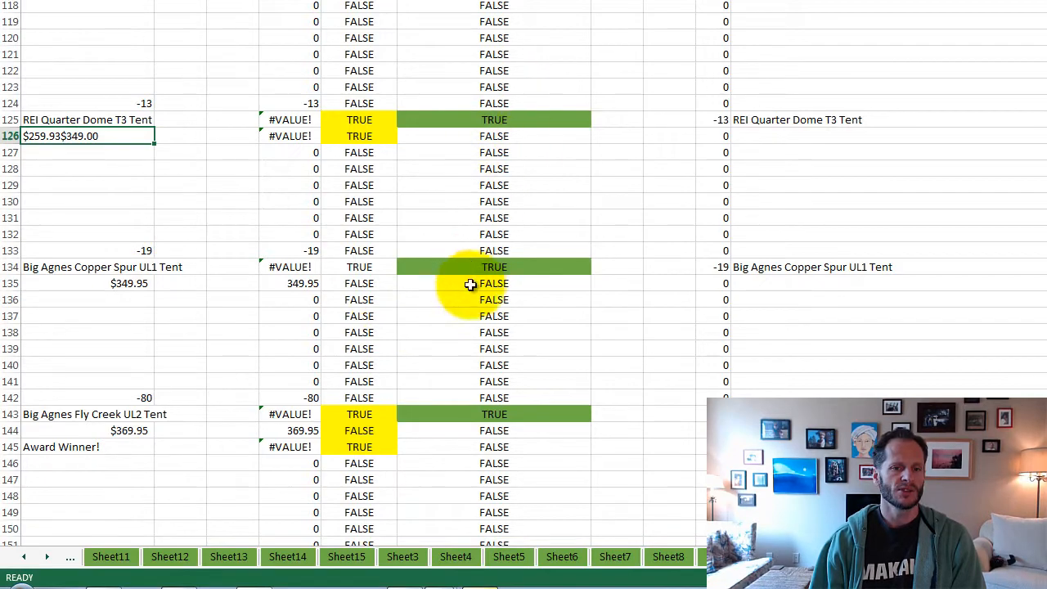
- Inspect the VALUE formulas in D143, D144 and D145 for the Big Agnes Fly Creek UL2 Tent
scroll(314, 311, "down", 3)
scroll(311, 309, "down", 2)
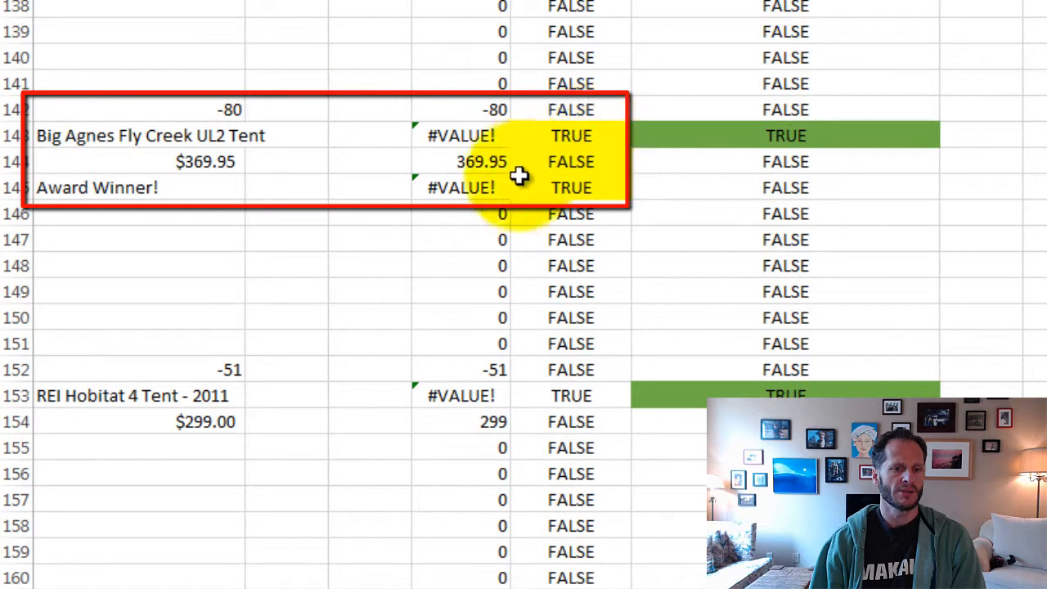
double_click(475, 136)
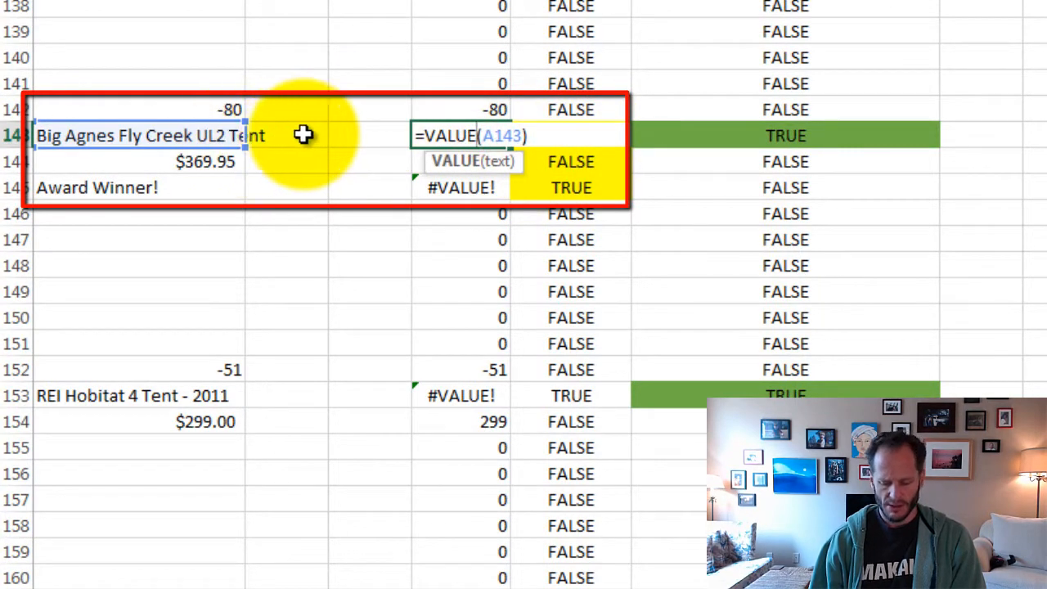
key("Return")
double_click(463, 161)
key("Return")
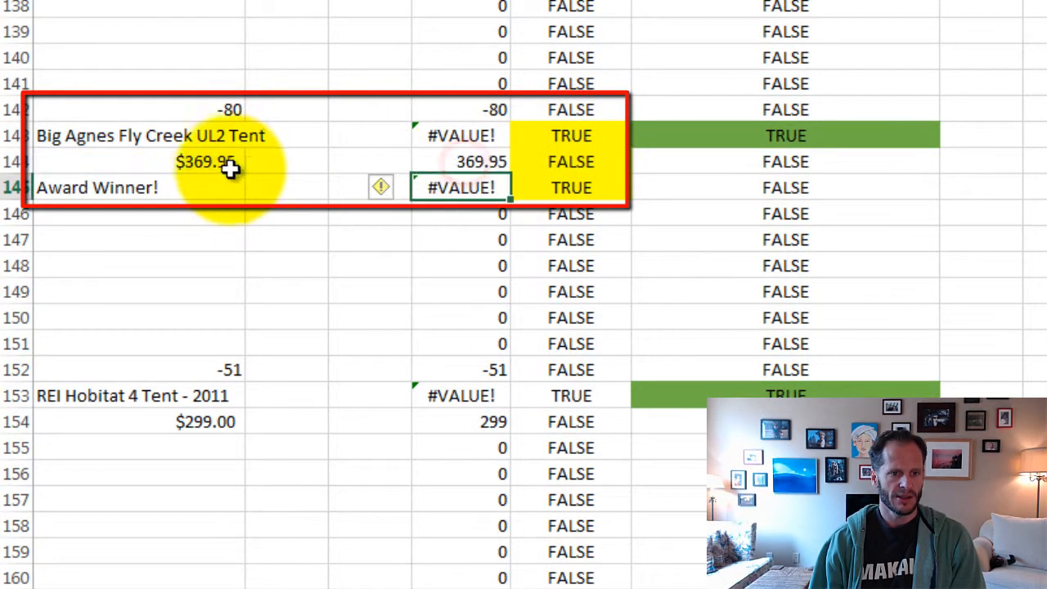
double_click(438, 187)
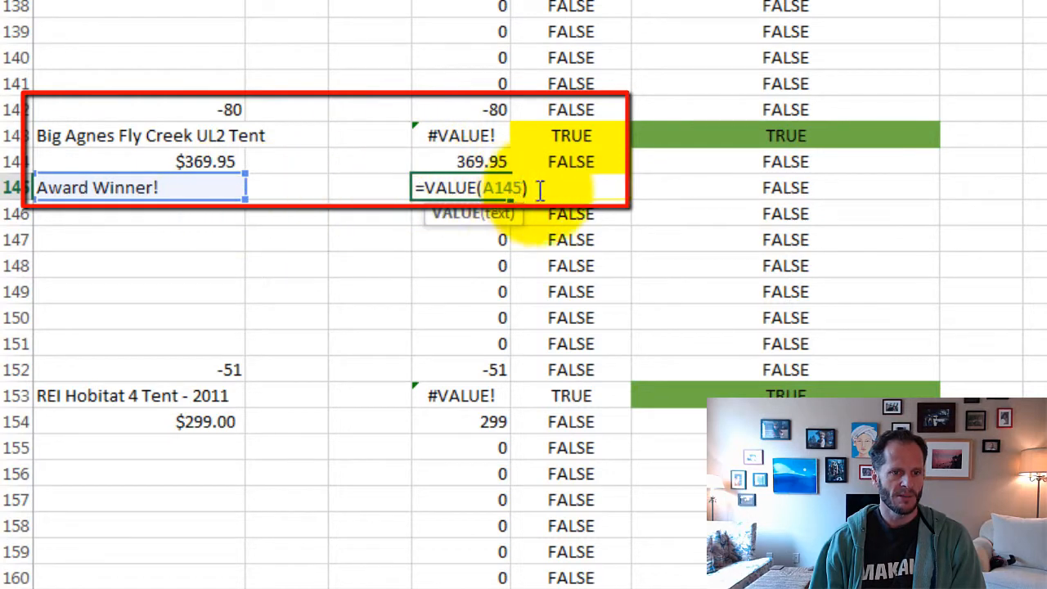
key("Return")
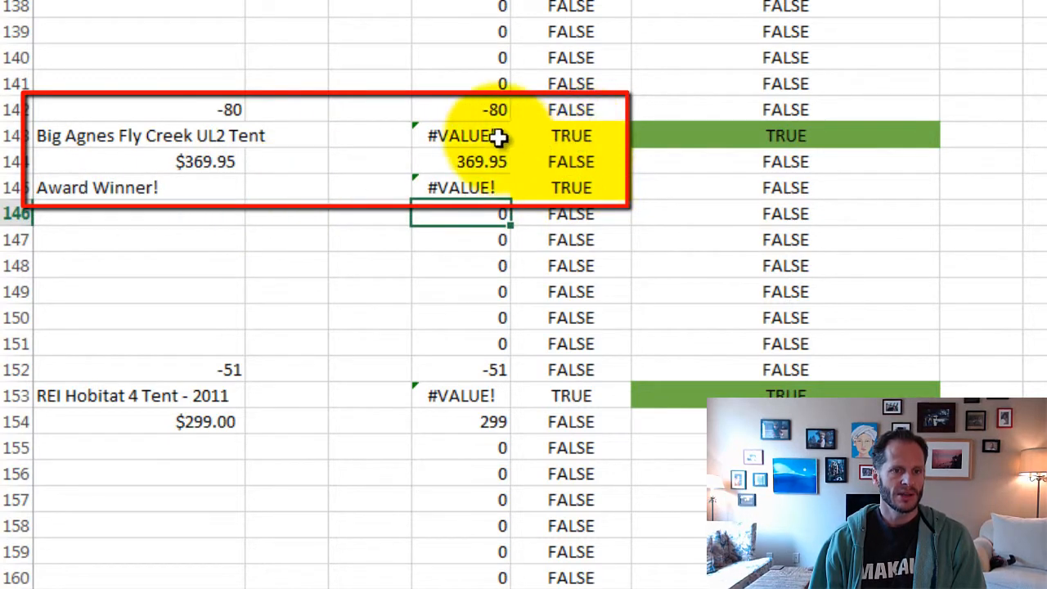
- Inspect the ISERROR formulas in E143 and E145 for the Fly Creek tent's name and its "Award Winner!" line
left_click(577, 131)
double_click(579, 127)
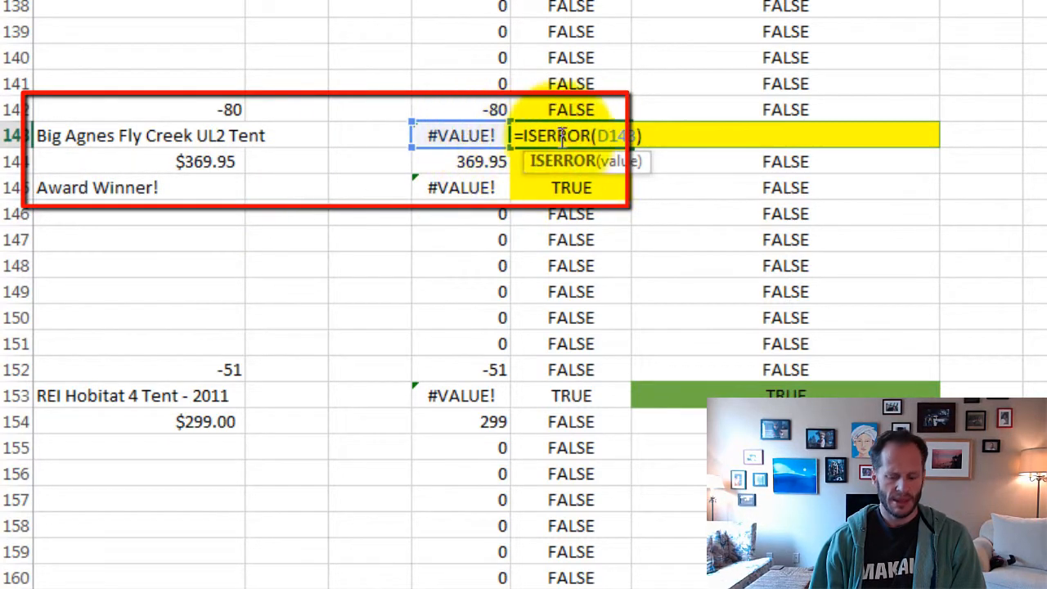
key("Return")
double_click(603, 187)
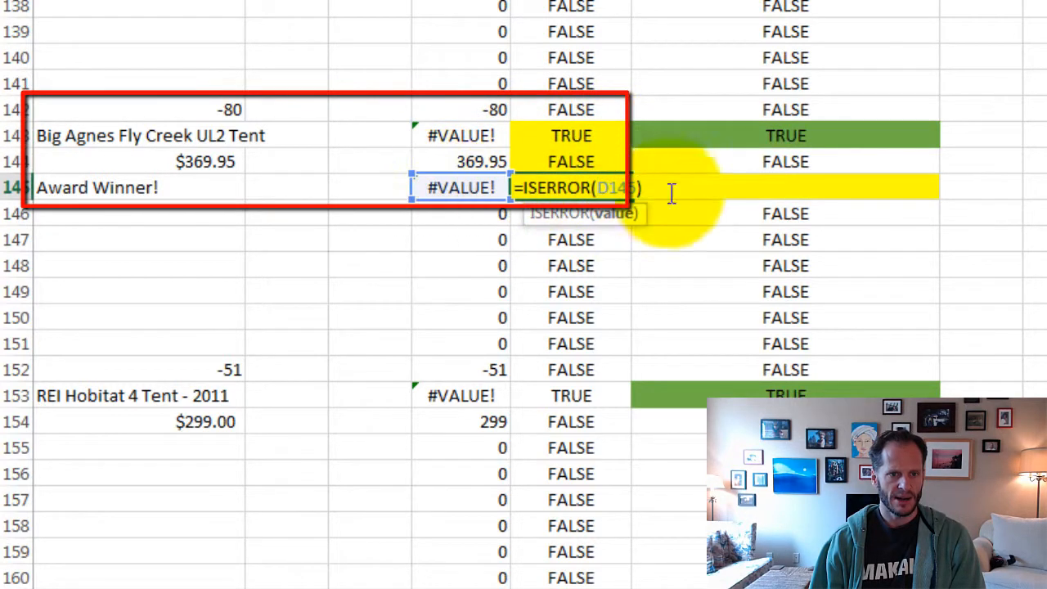
key("Return")
key("Return")
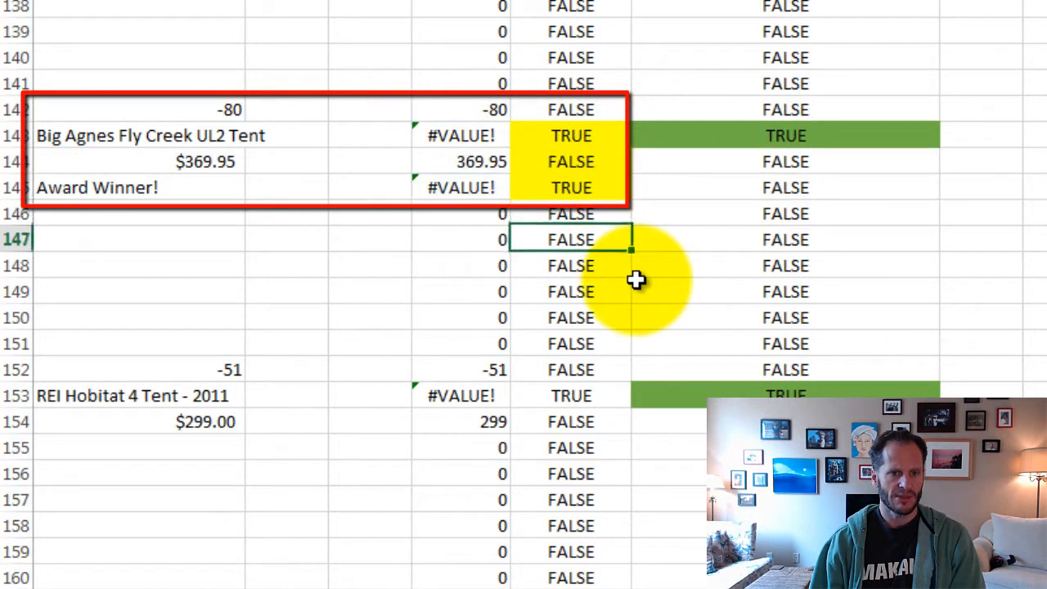
- Inspect the AND formula in F143 and read the AND function's description among the logical functions
left_click(585, 131)
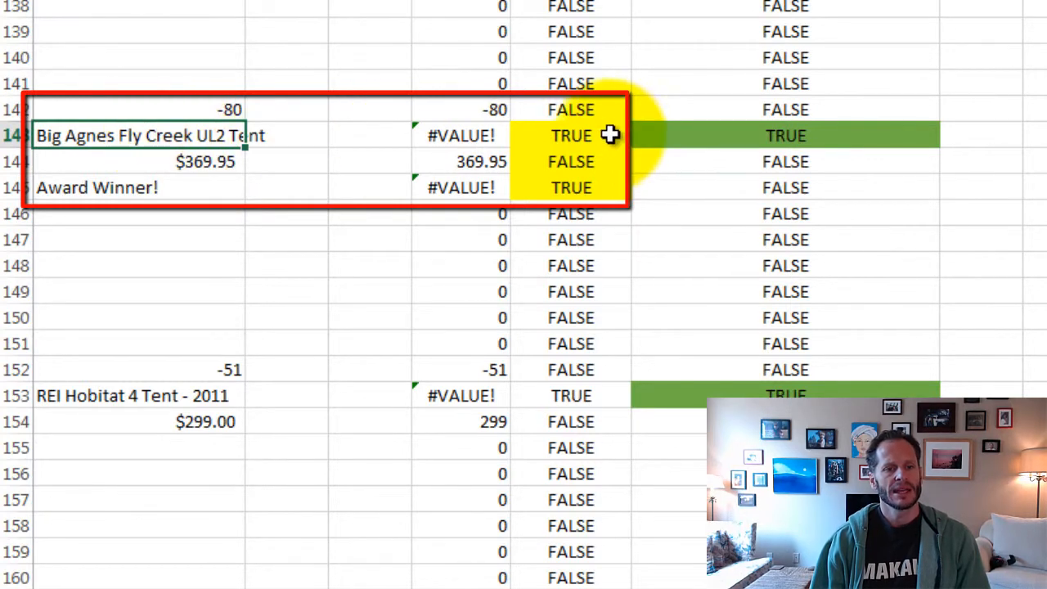
double_click(799, 137)
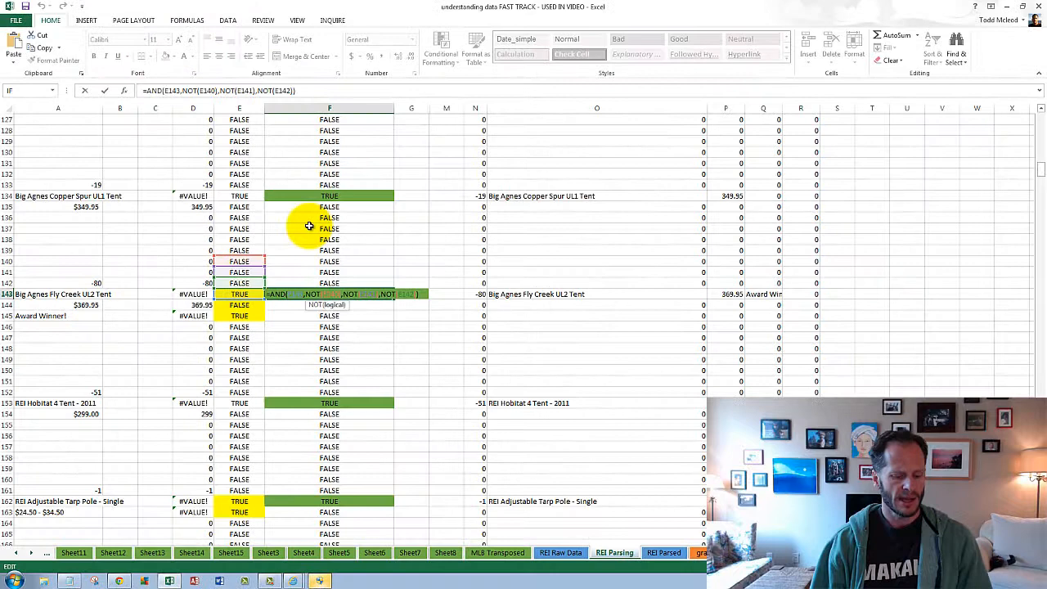
key("Escape")
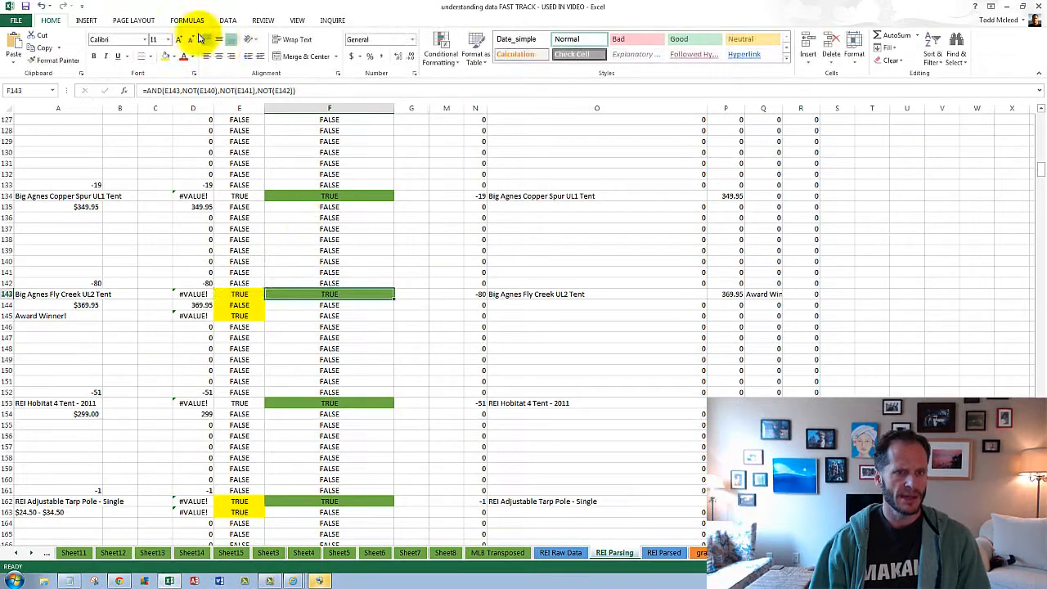
left_click(187, 20)
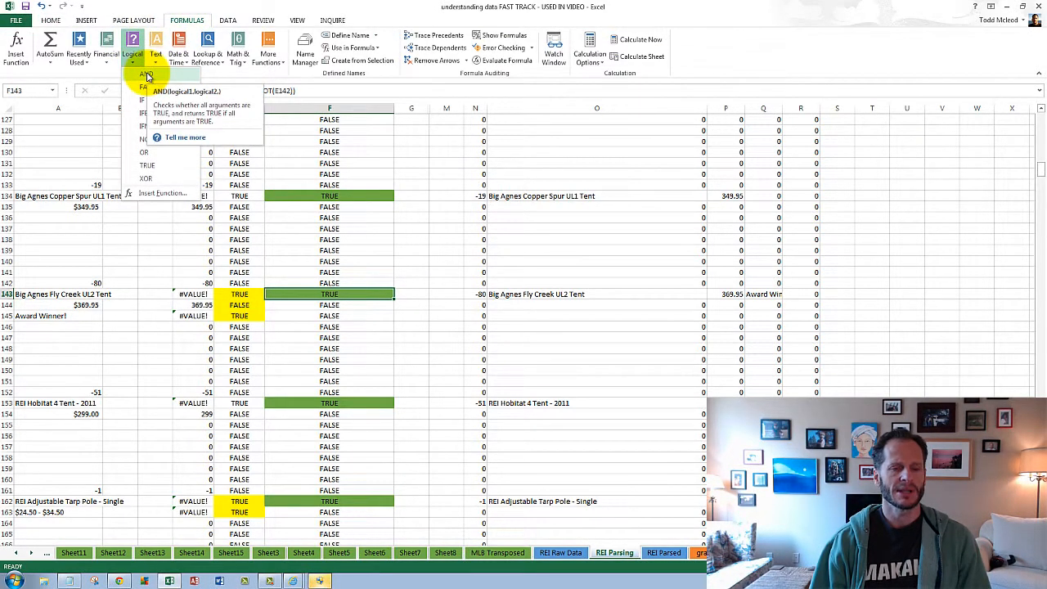
key("Escape")
- Examine the AND formula in F143, tracing E143 and the NOT arguments for E140, E141 and E142, without changing it
left_click(334, 294)
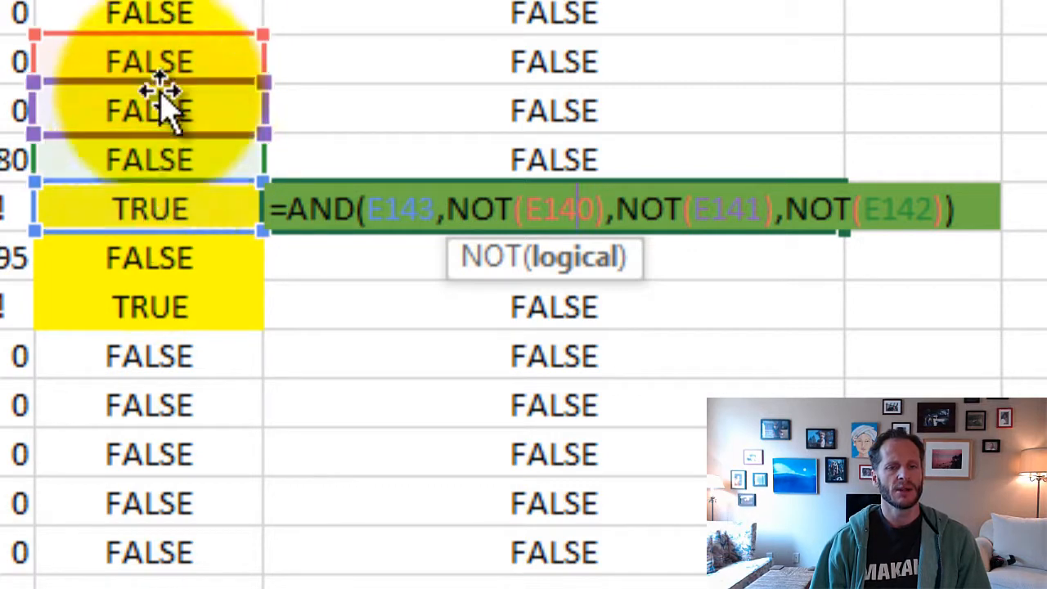
key("ctrl+Return")
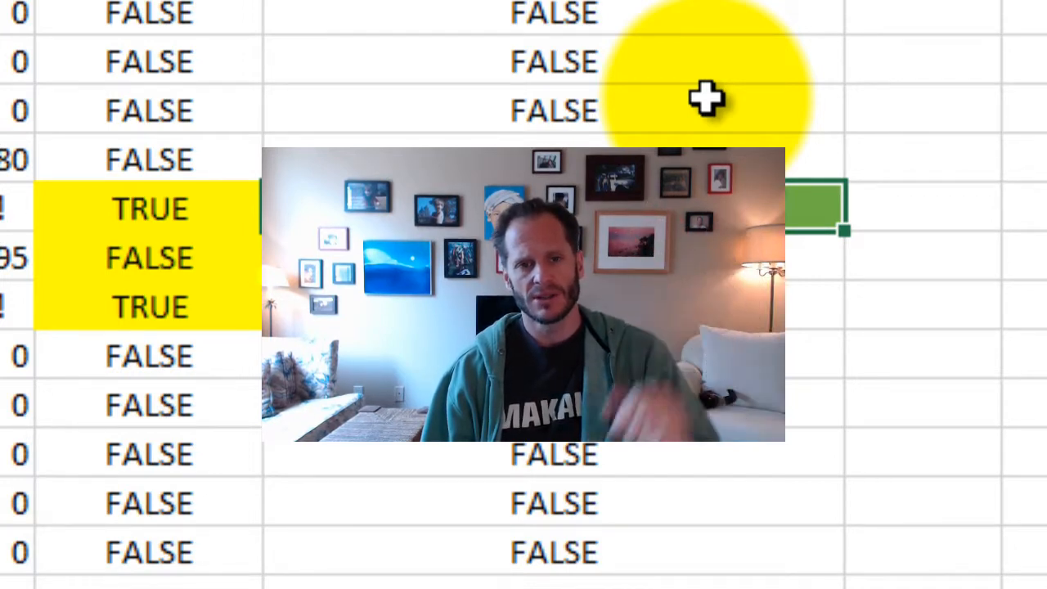
double_click(551, 199)
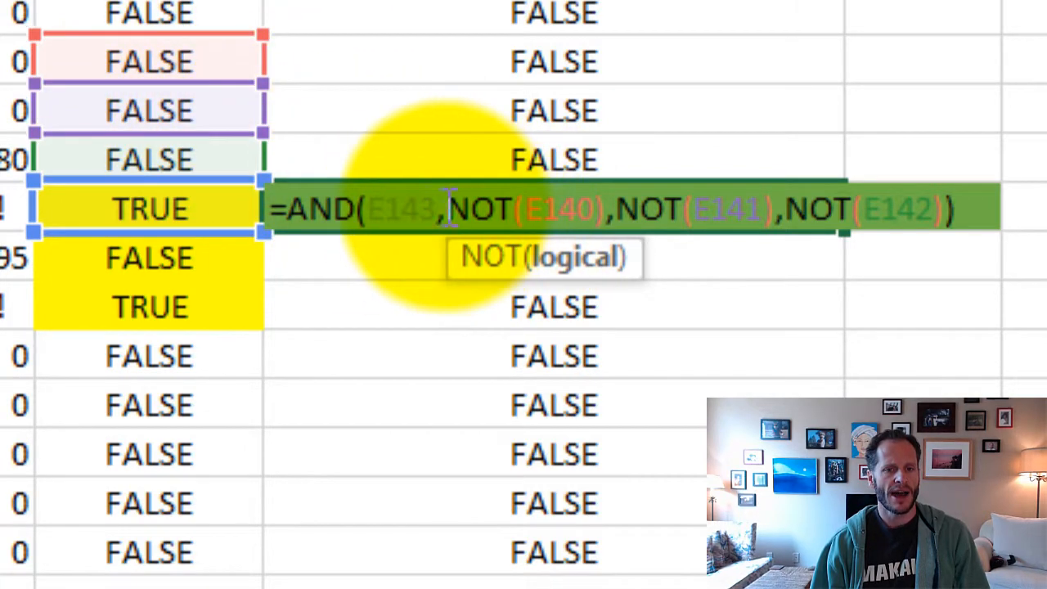
left_click_drag(445, 210, 513, 210)
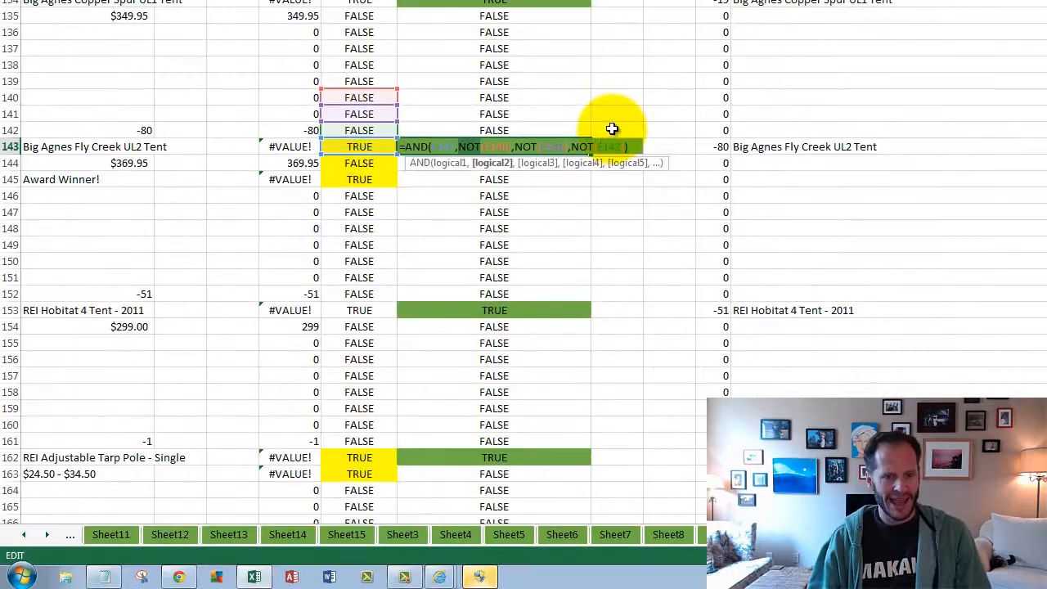
key("Escape")
- Compare the ISERROR results in E143 and E145 with those in the three cells above each
left_click_drag(368, 140, 367, 82)
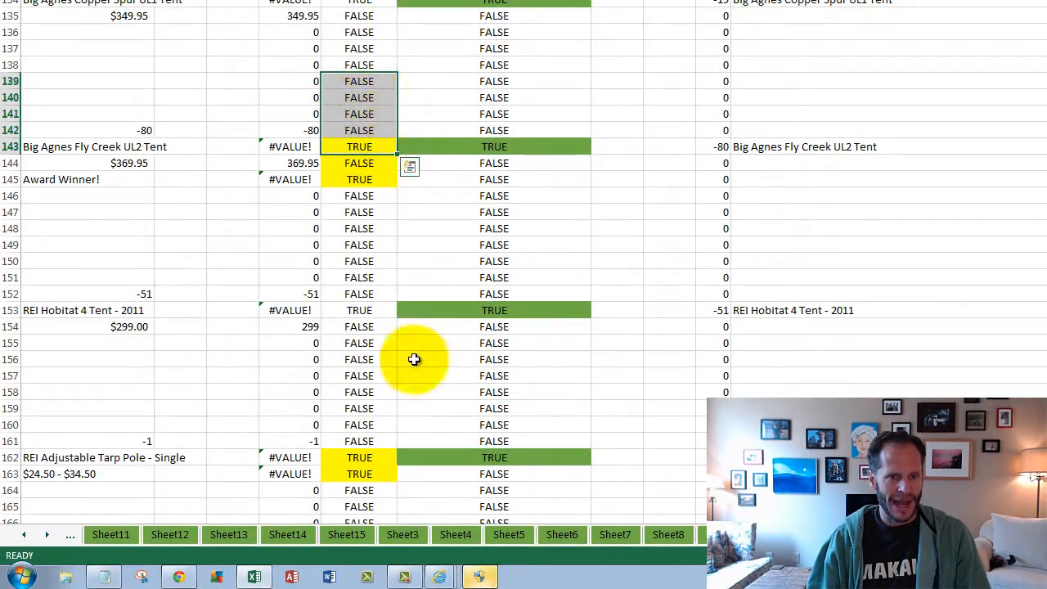
left_click(367, 148)
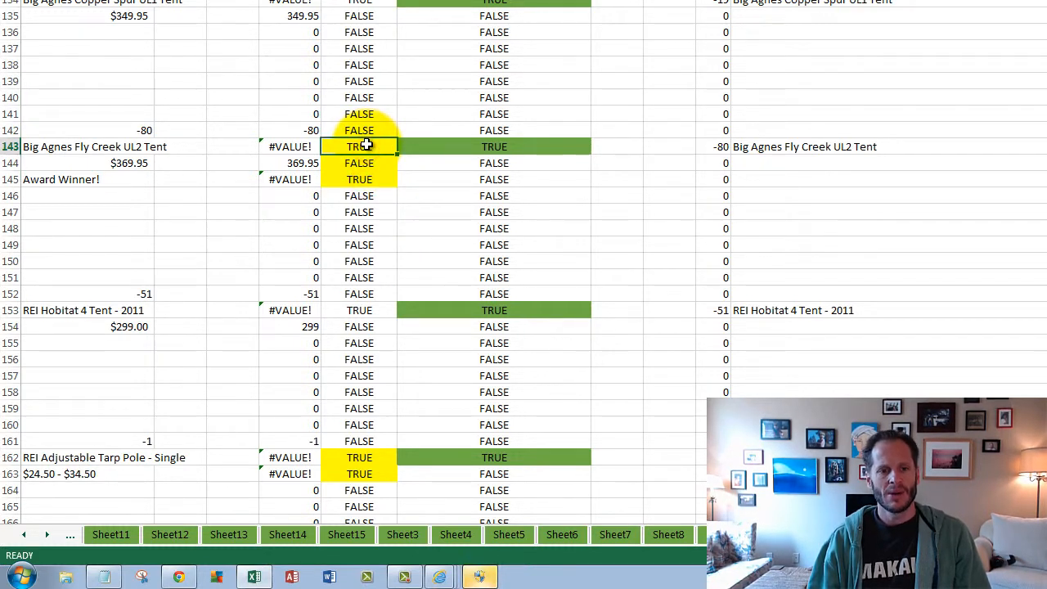
left_click_drag(364, 132, 369, 99)
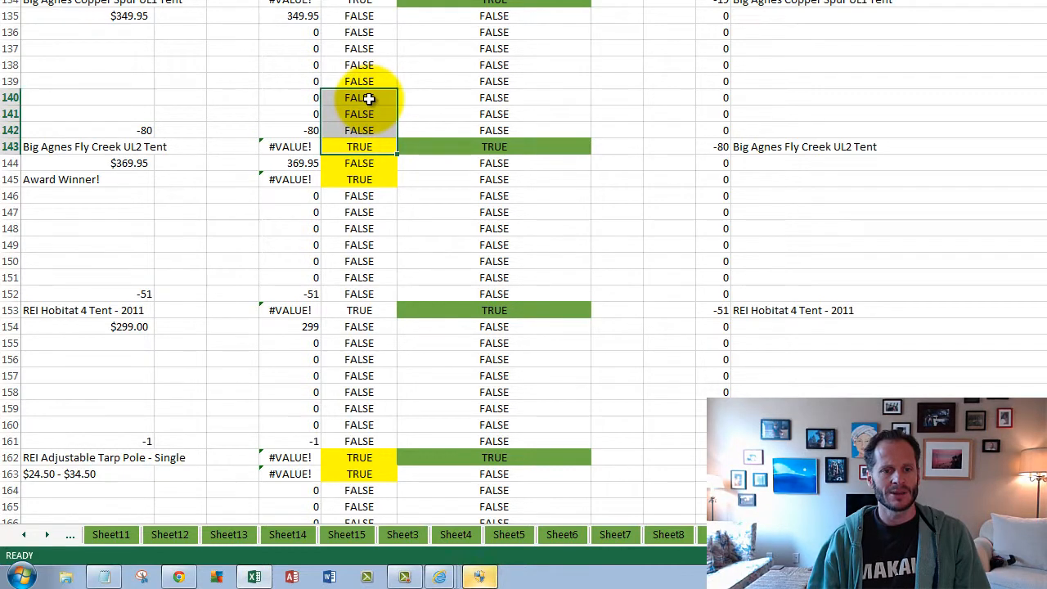
left_click(358, 180)
left_click_drag(358, 179, 367, 117)
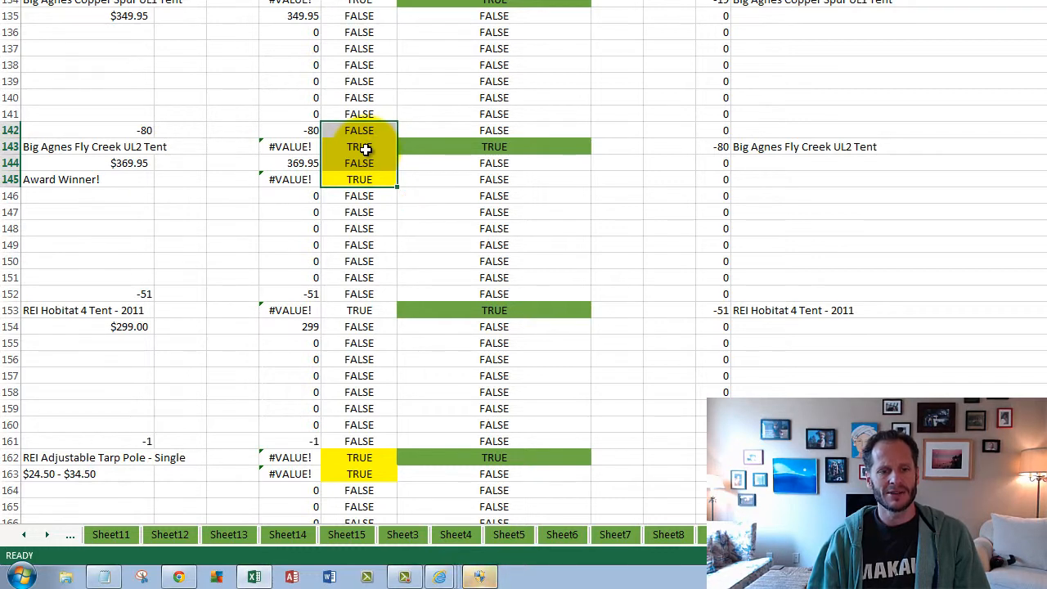
- Recheck the ISERROR formula in E143 and compare rows 143 and 145 across the ISERROR and AND columns
left_click(366, 147)
double_click(366, 148)
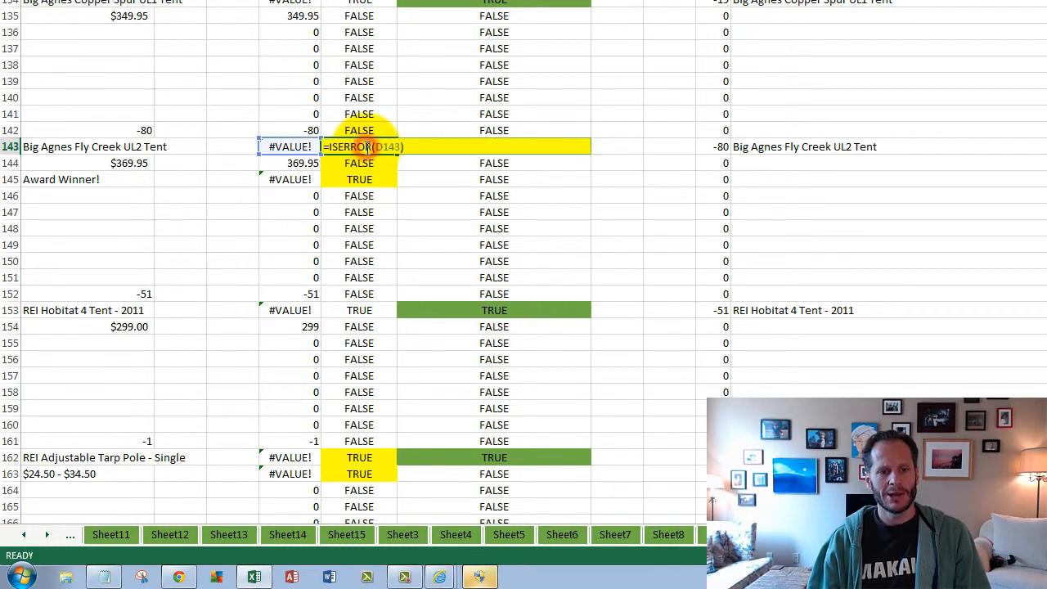
key("Escape")
left_click(364, 145)
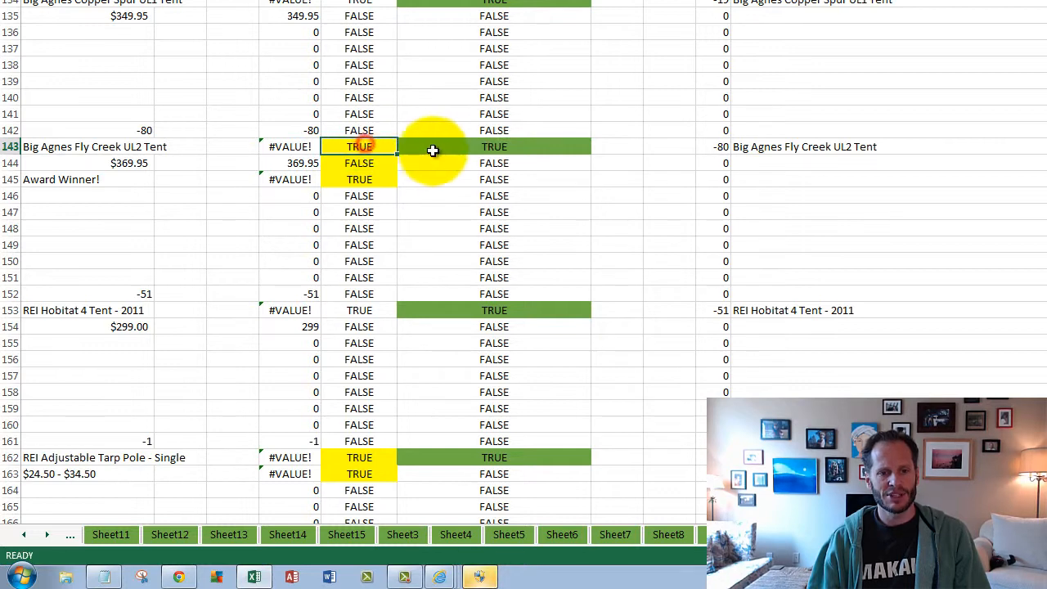
left_click(370, 177)
left_click(509, 178)
left_click(500, 153)
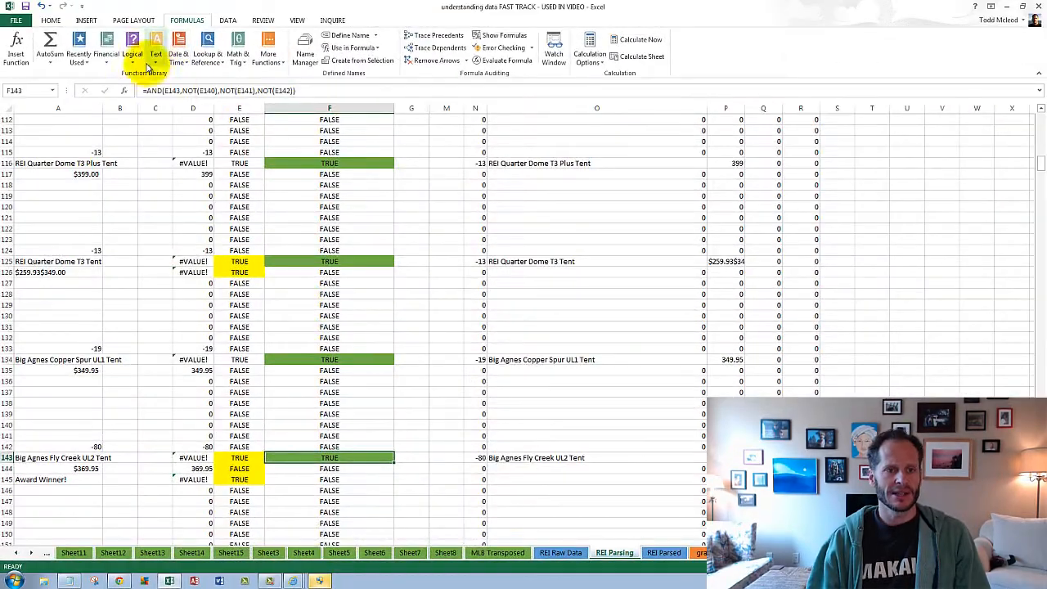
- Review the list of available logical functions, including AND, IF, NOT and OR, and return to the parsing rows
left_click(131, 58)
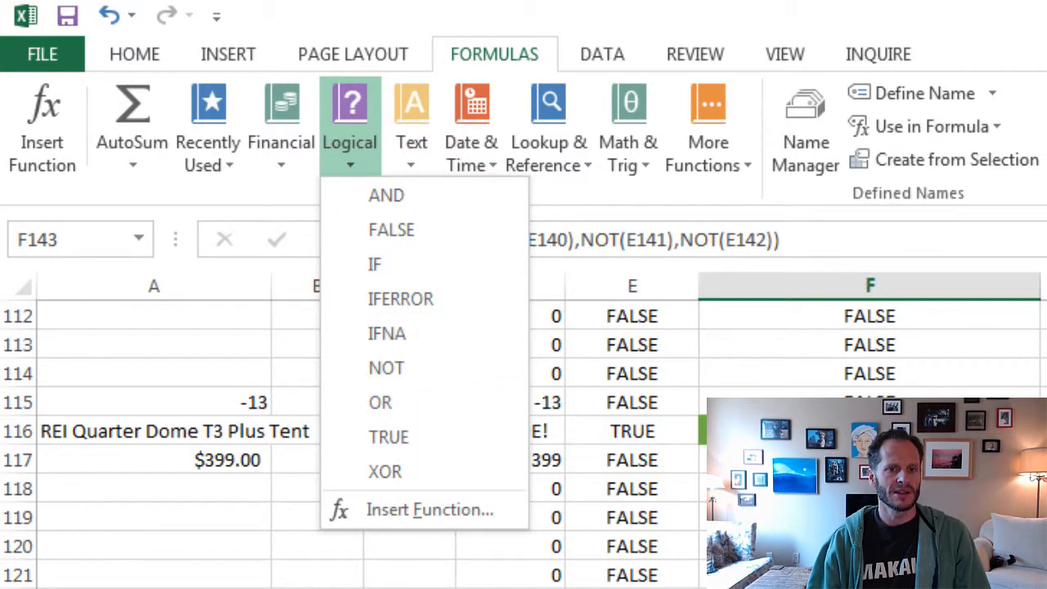
key("Escape")
scroll(867, 522, "up", 6)
scroll(867, 522, "down", 4)
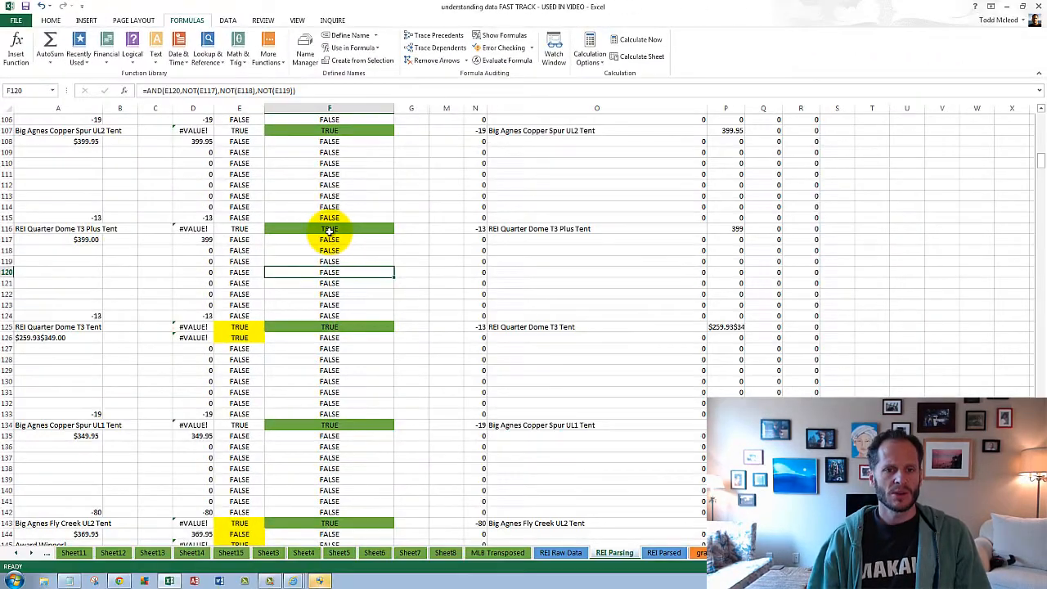
- Examine the AND formula in F116, tracing its NOT arguments for E113 to E115, and check the ISERROR result in E116
double_click(329, 230)
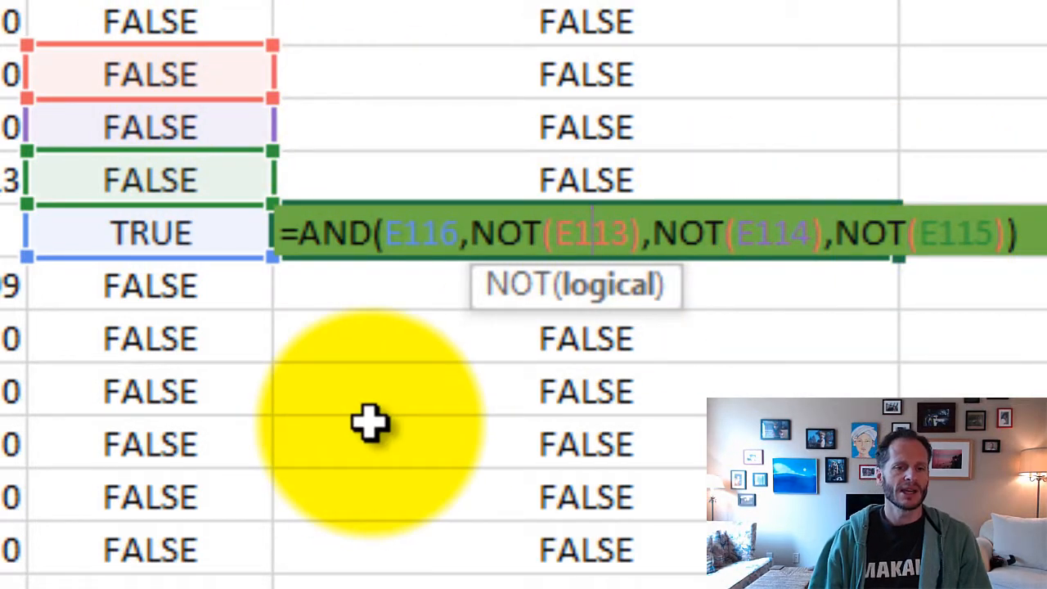
key("ctrl+Return")
left_click(191, 227)
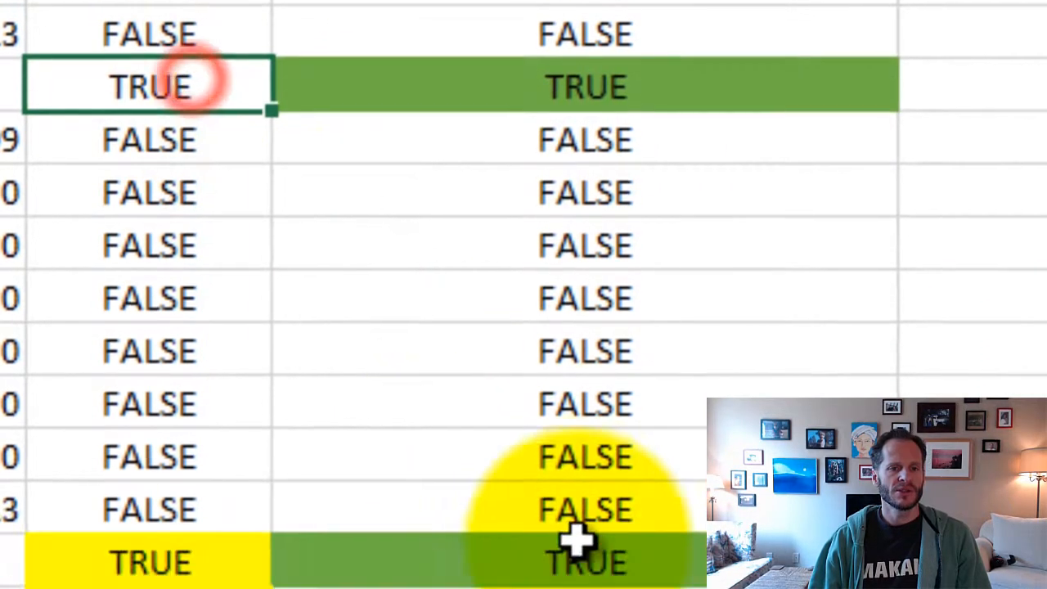
- Compare the AND result in F125 with the ISERROR results in E125 and the three cells above it
left_click(585, 559)
left_click(175, 313)
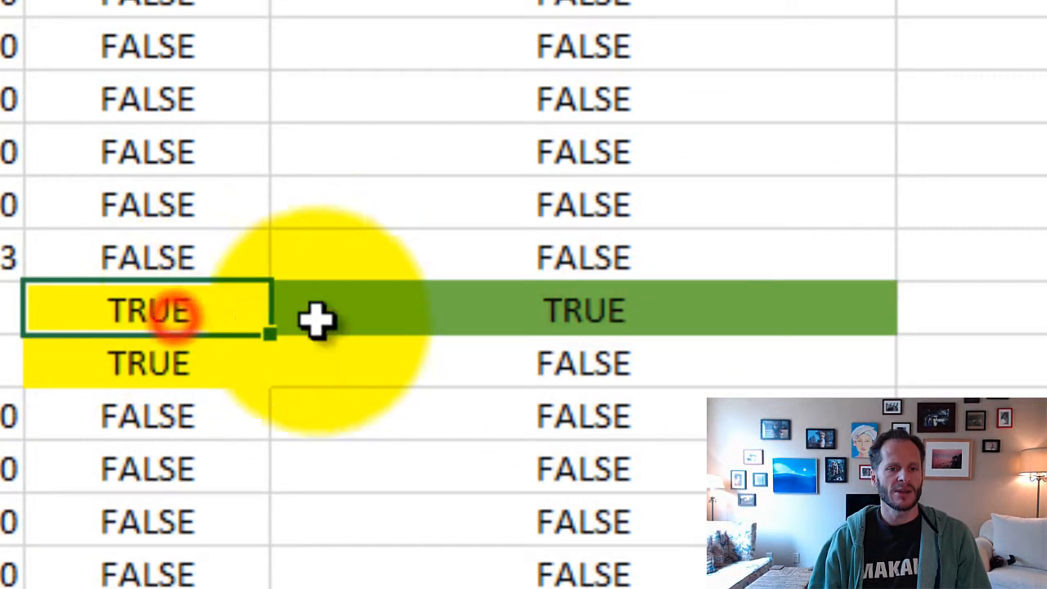
left_click(456, 311)
left_click_drag(181, 317, 222, 164)
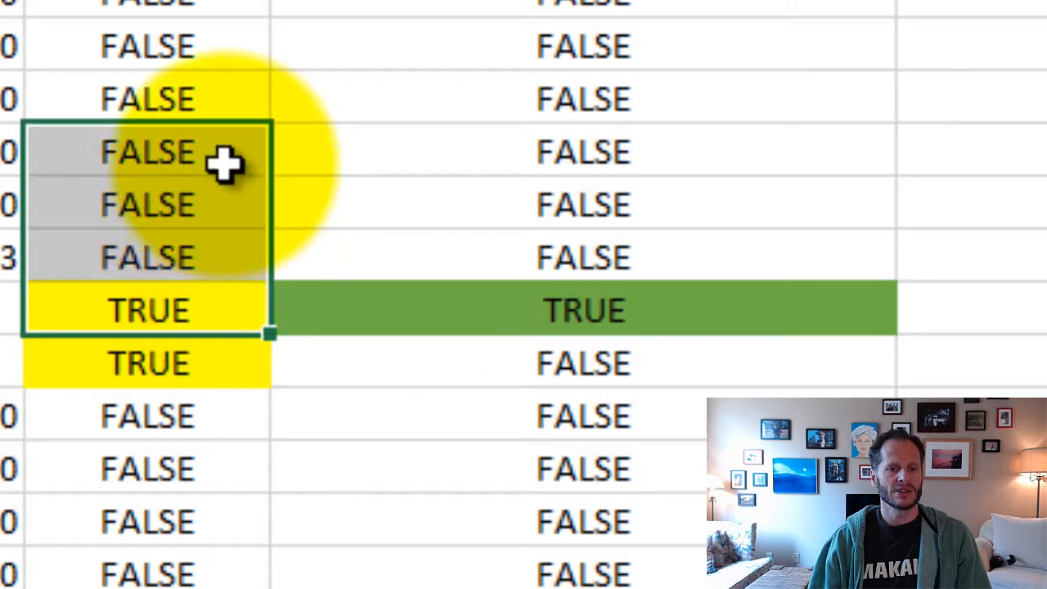
- Examine the AND formula in F126 and trace it to the ISERROR cells E123 through E126 without changing it
left_click(573, 370)
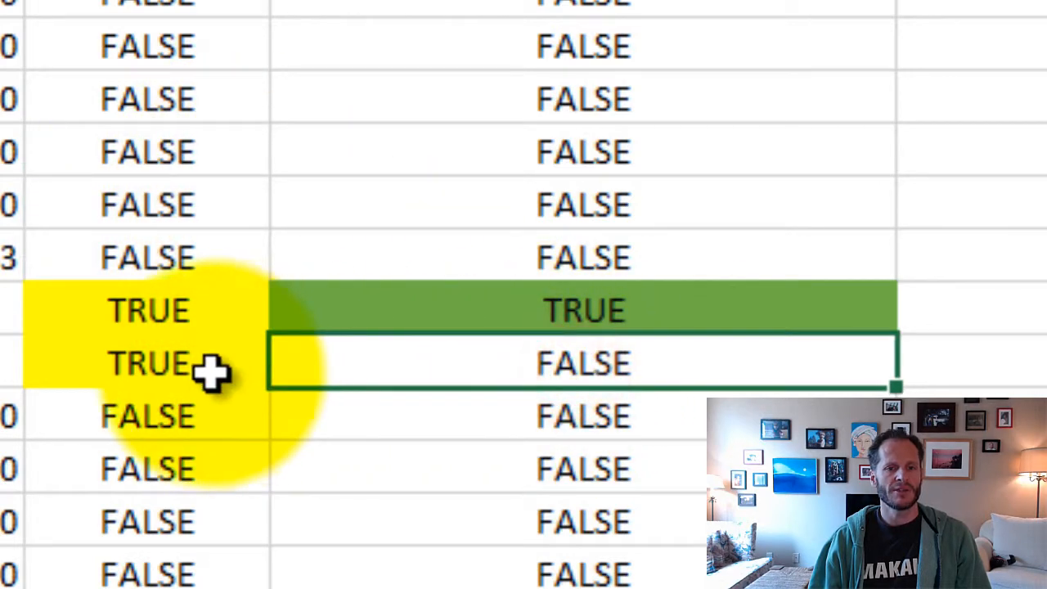
left_click_drag(210, 369, 174, 207)
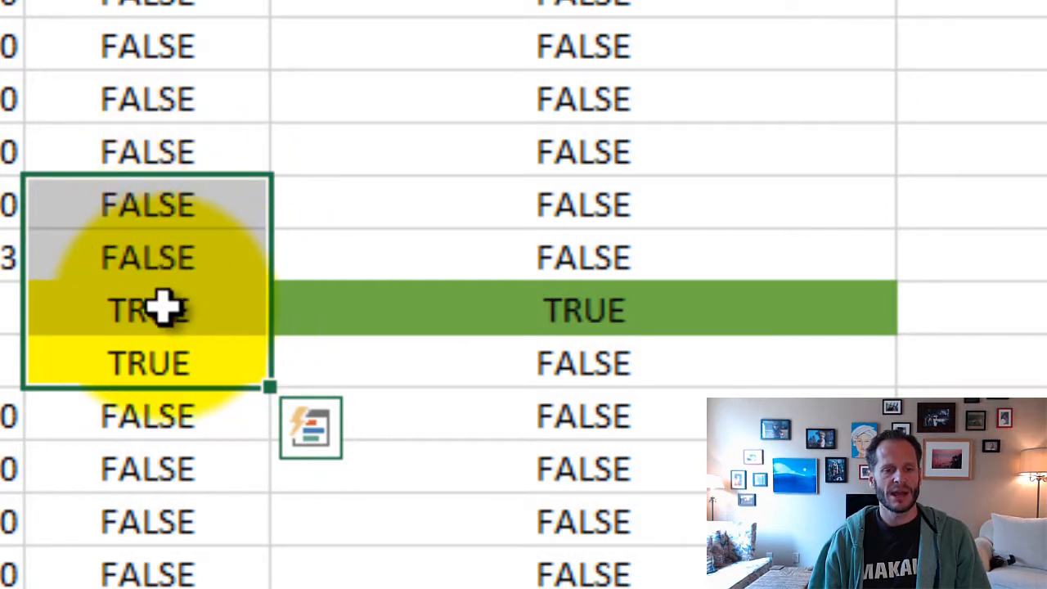
left_click(540, 367)
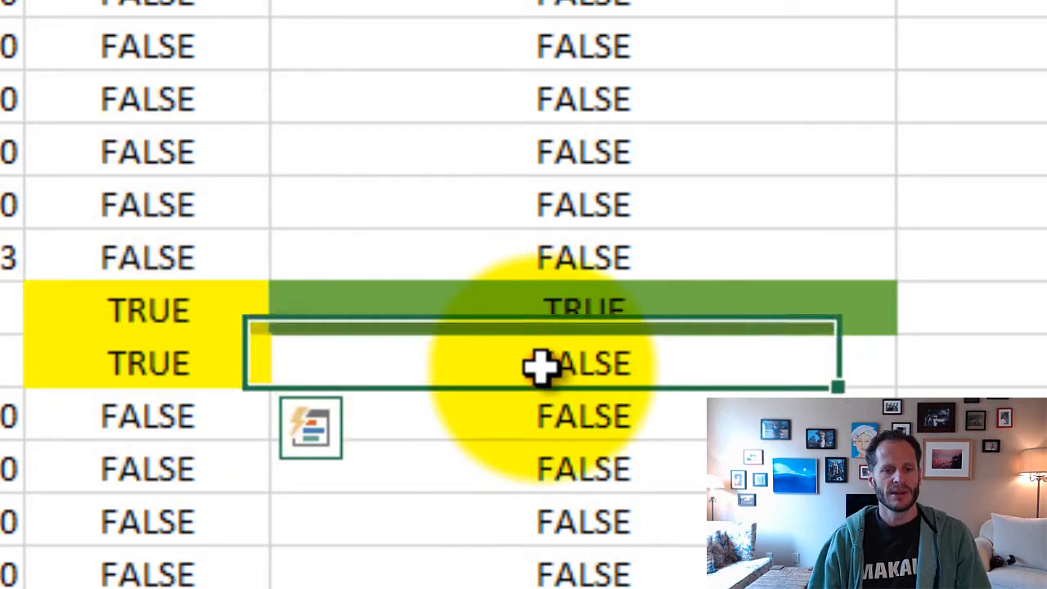
double_click(540, 367)
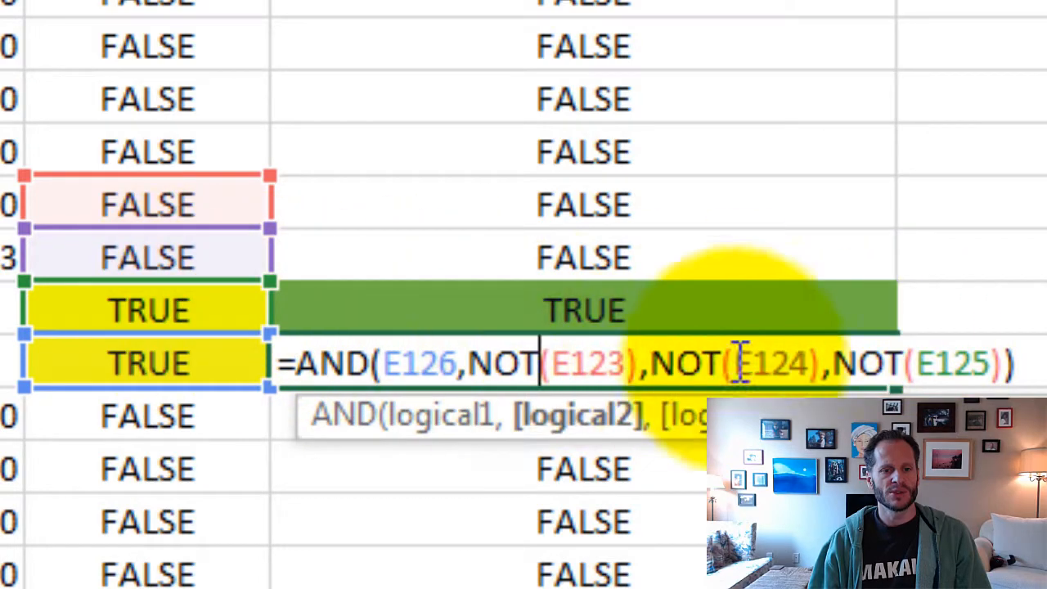
key("ctrl+Return")
left_click(597, 471)
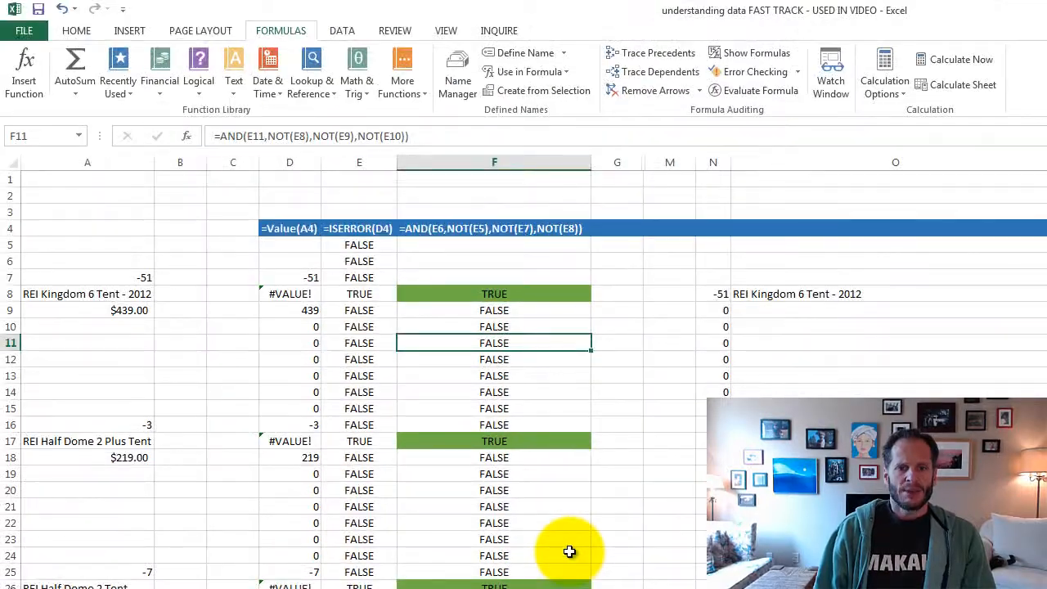
- Compare the AND results in F8 and F17 with the raw tent names in column A and the parsed name in O8
left_click(495, 295)
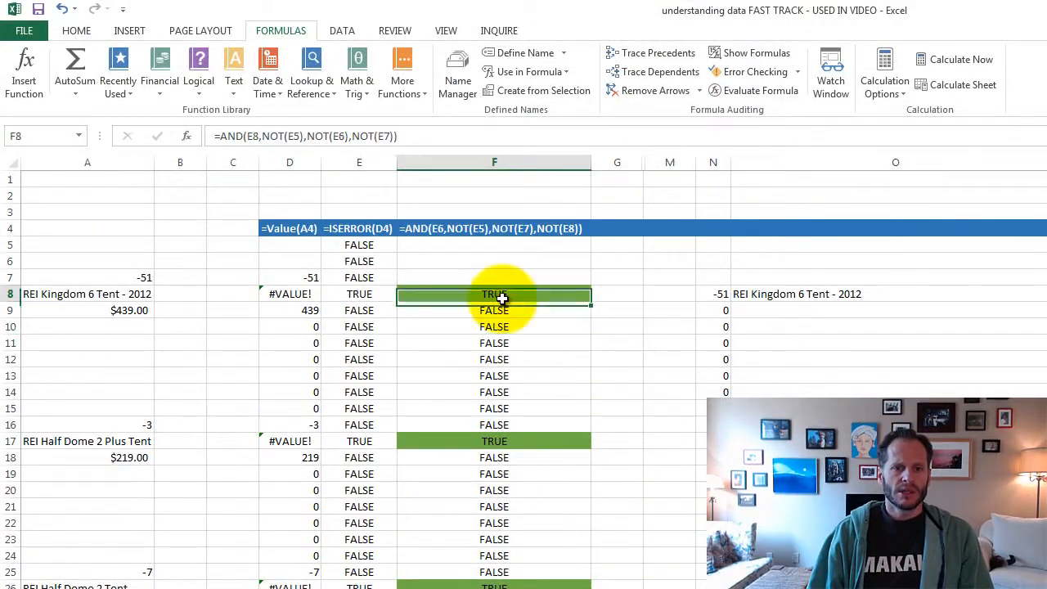
left_click(152, 442)
left_click(467, 441)
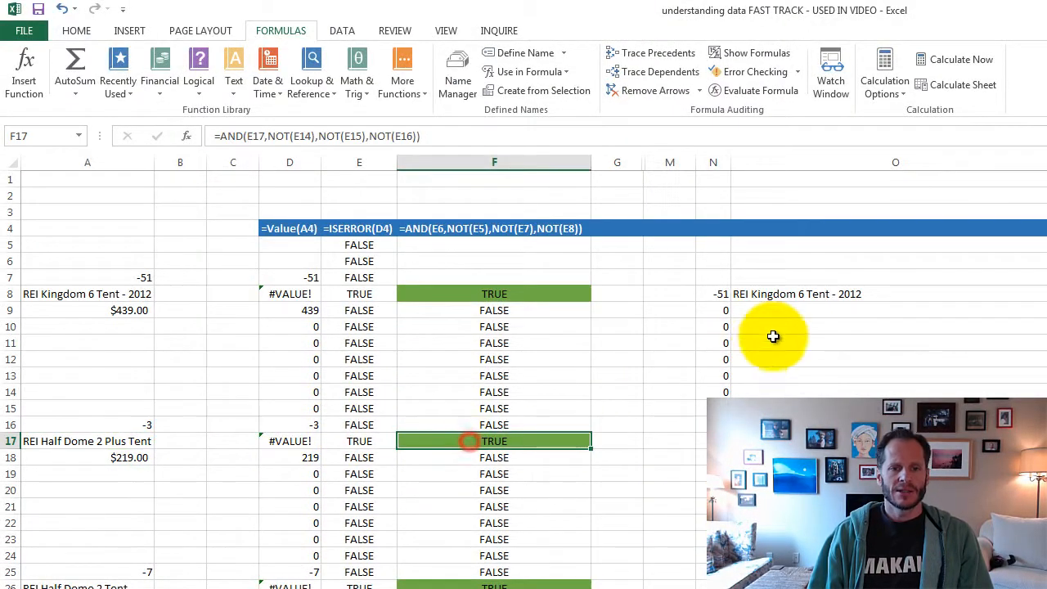
left_click(790, 293)
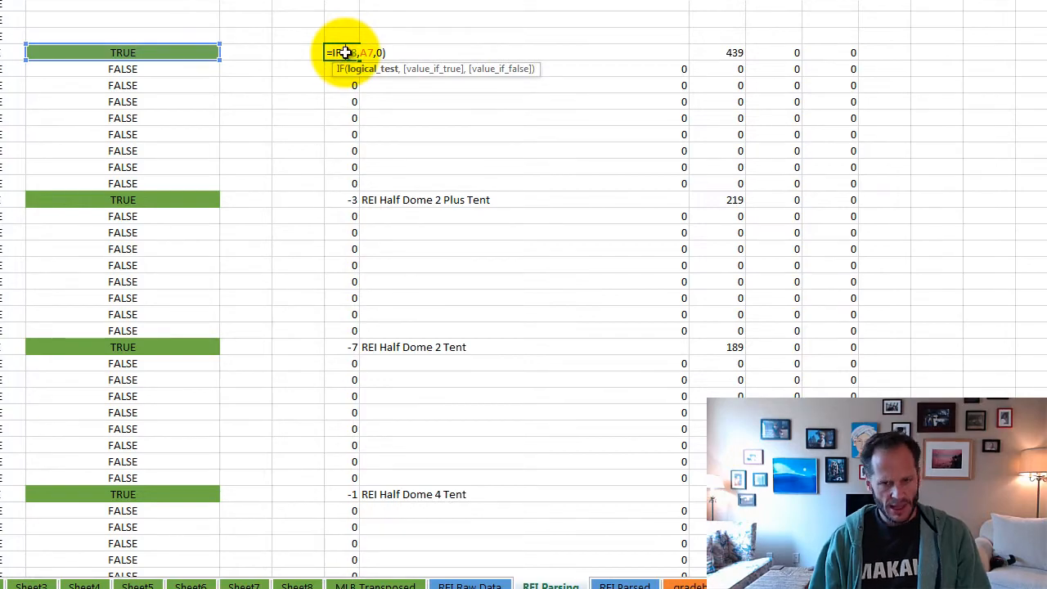
- Leave the IF formula in N8 and clear the cell's contents
key("Escape")
key("Delete")
left_click_drag(427, 145, 429, 141)
left_click(338, 51)
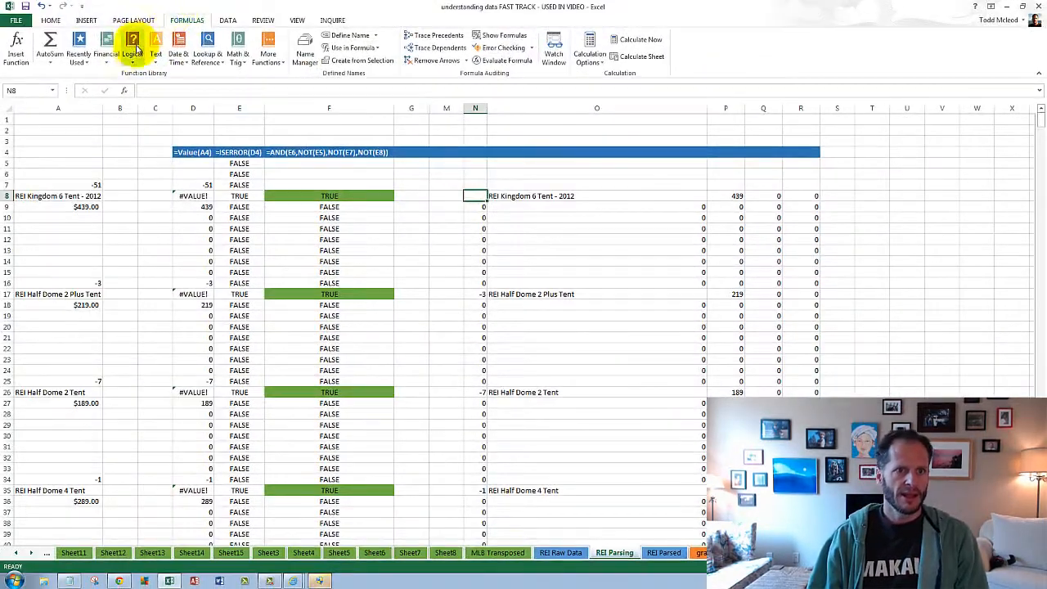
- Insert an IF function in N8 with F8 as the logical test, A7 as the value if true and 0 as the value if false
left_click(133, 49)
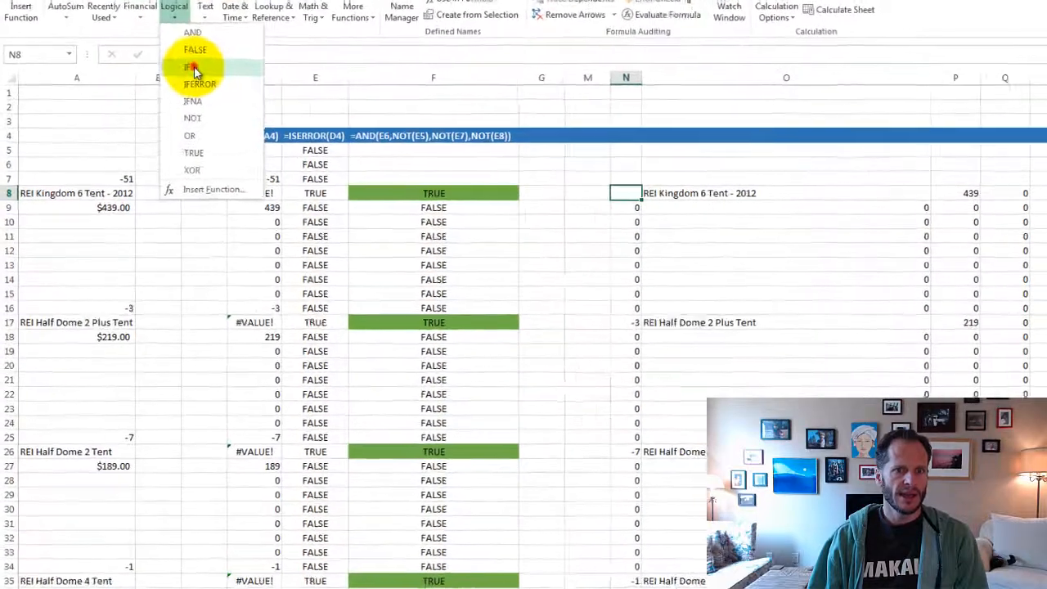
left_click(146, 123)
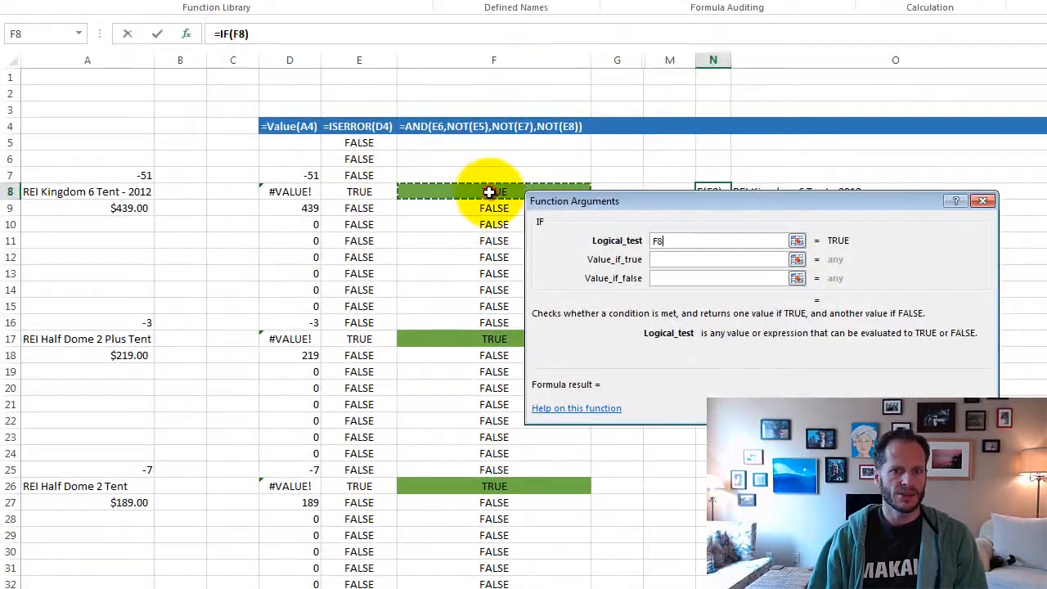
left_click(695, 260)
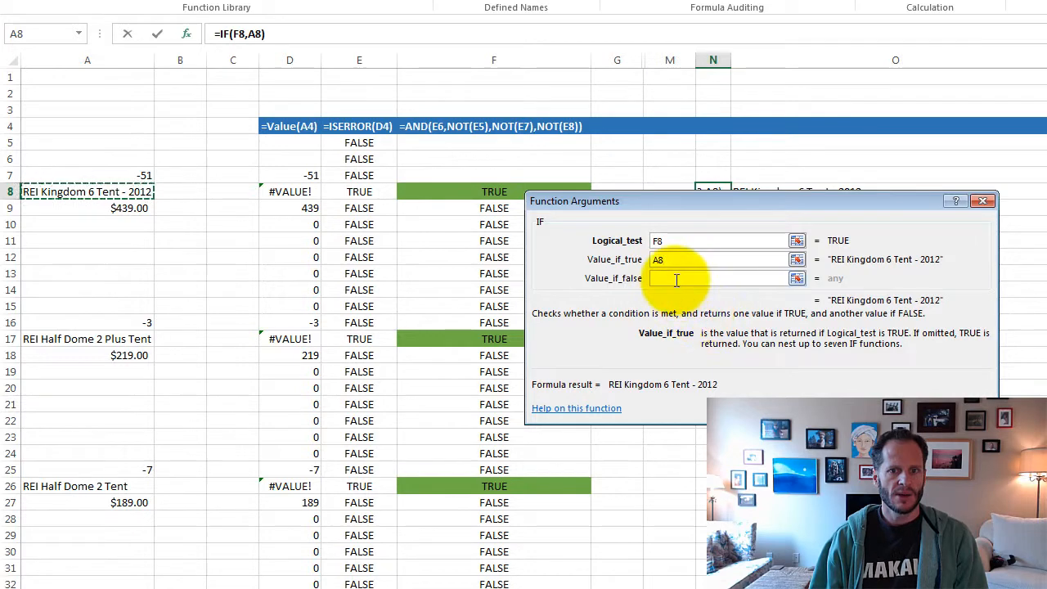
left_click(145, 175)
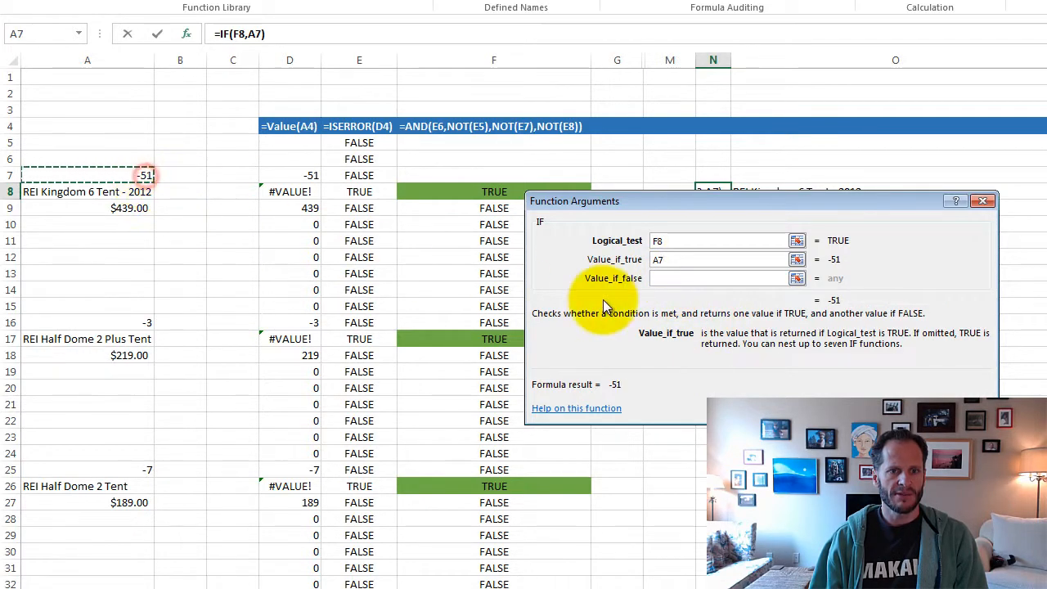
left_click(665, 278)
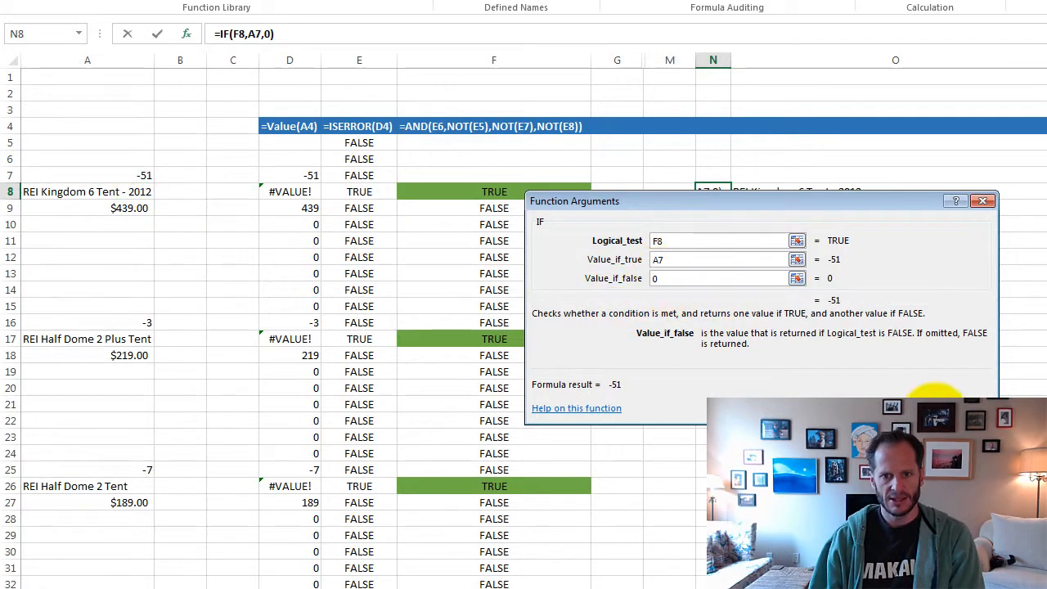
left_click(896, 396)
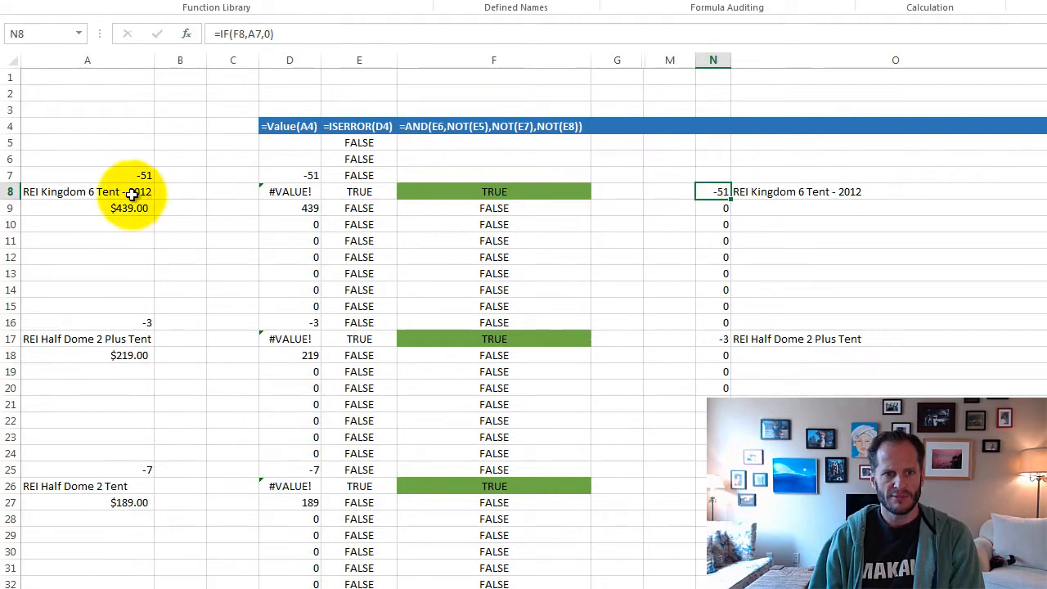
- Rebuild the formula in O8 as an IF function testing F8, returning A8 if true and 0 if false
left_click(772, 192)
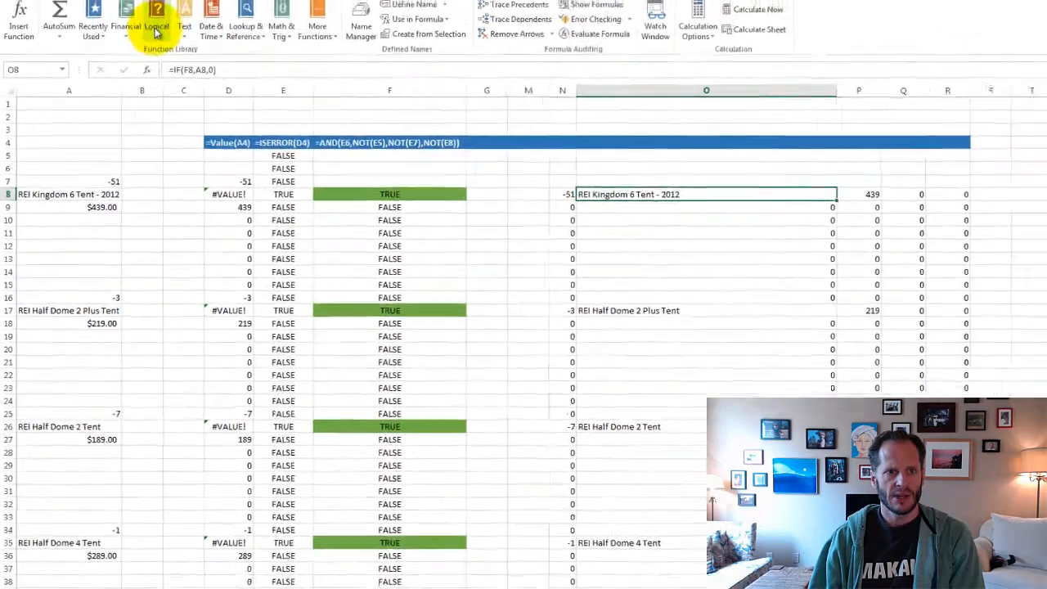
left_click(133, 53)
left_click(143, 100)
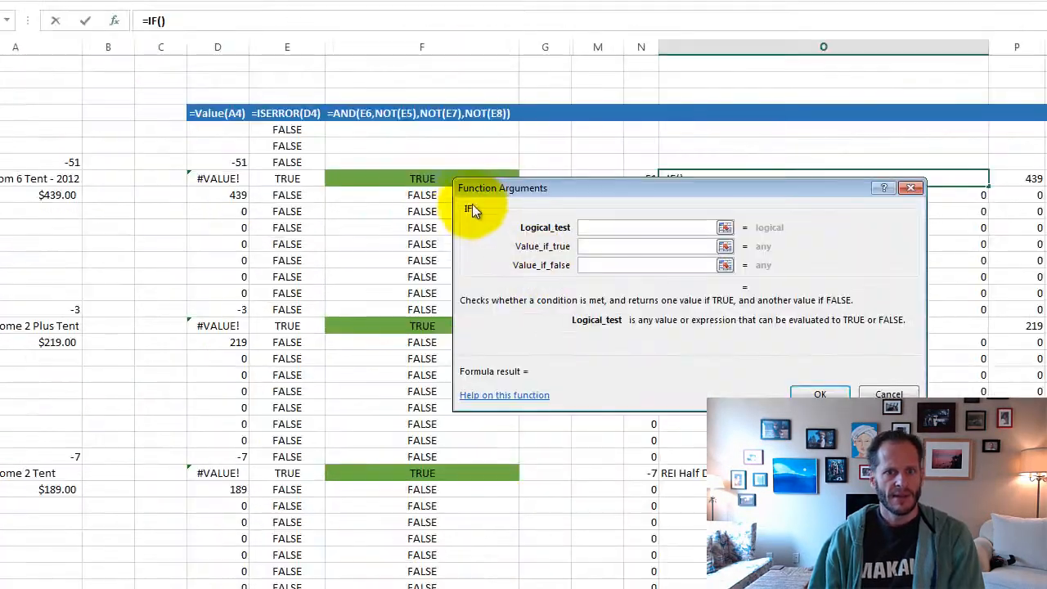
left_click(613, 247)
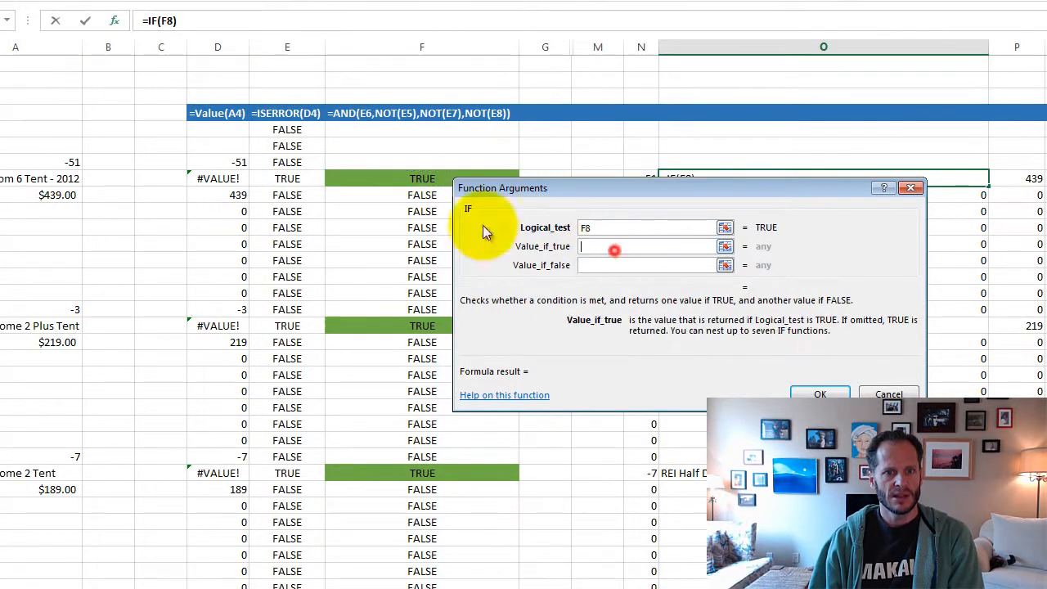
left_click(67, 178)
left_click(612, 268)
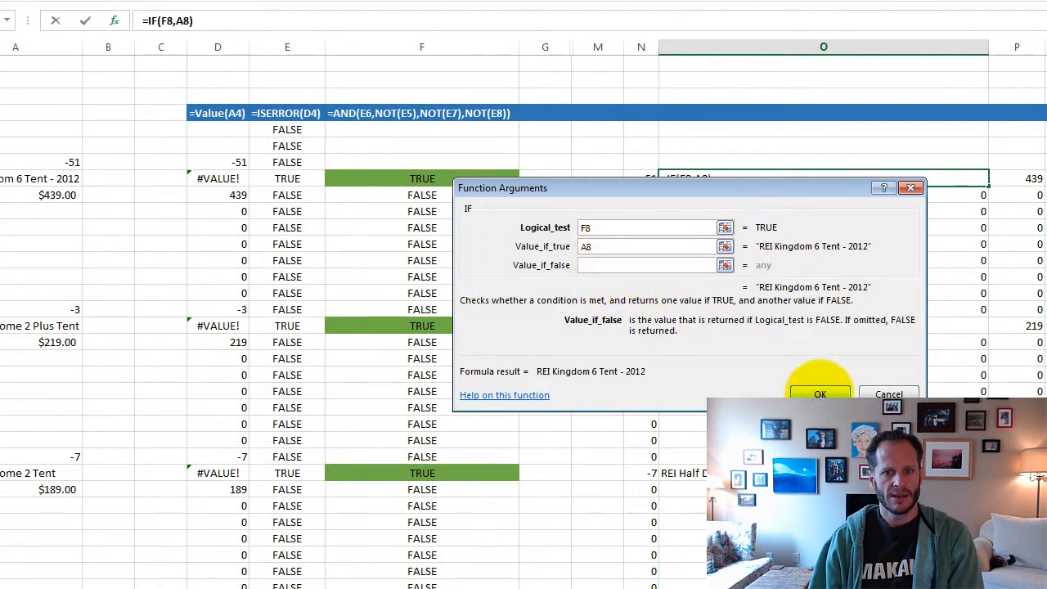
type("0")
left_click(820, 394)
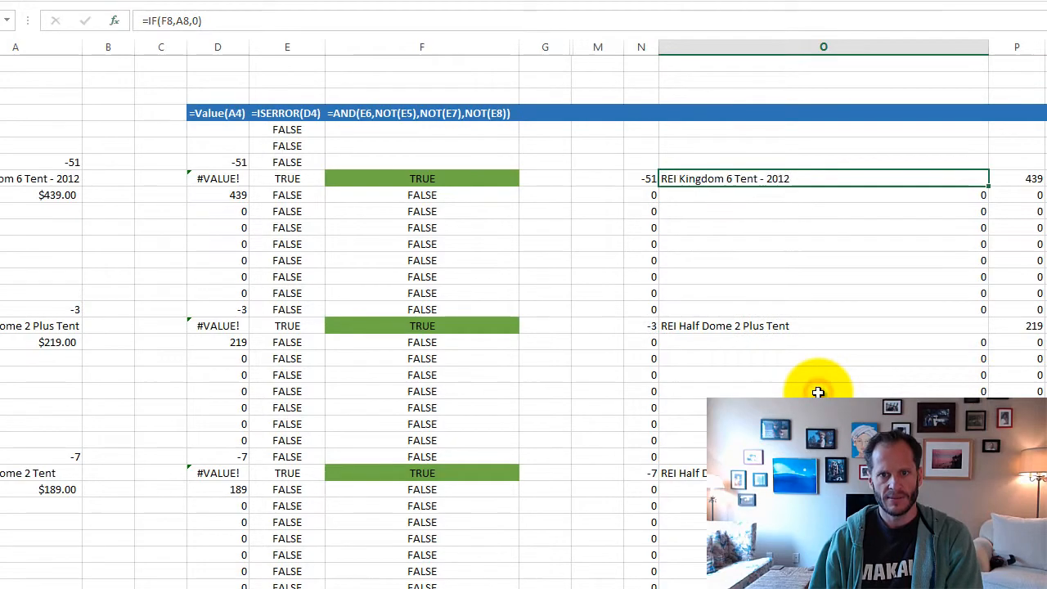
- Examine the IF formulas in P8 and Q8, tracing their references to F8, A9 and A10, without changing them
left_click(808, 263)
left_click(813, 179)
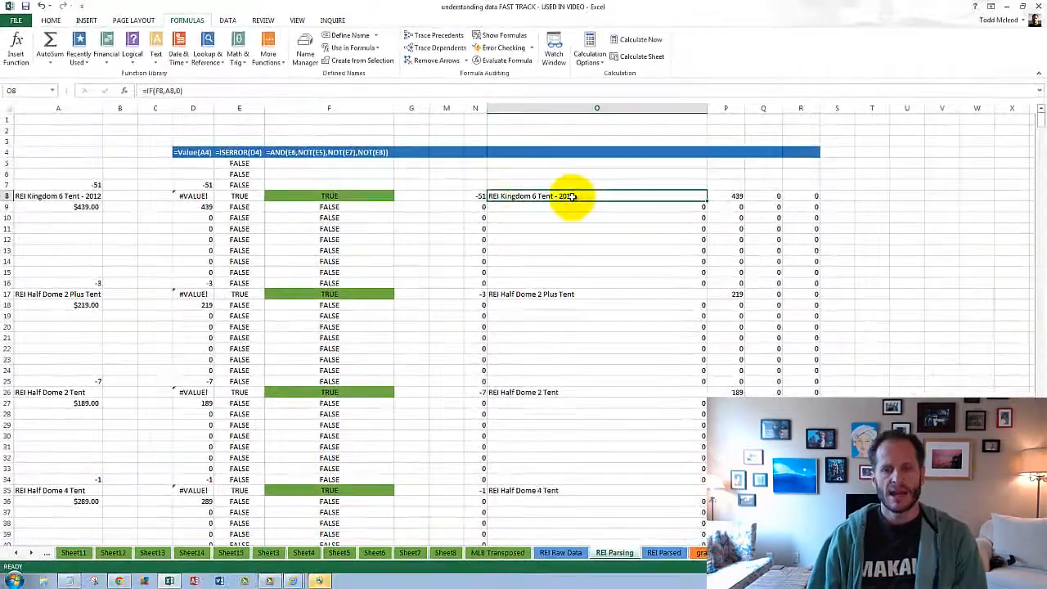
double_click(737, 196)
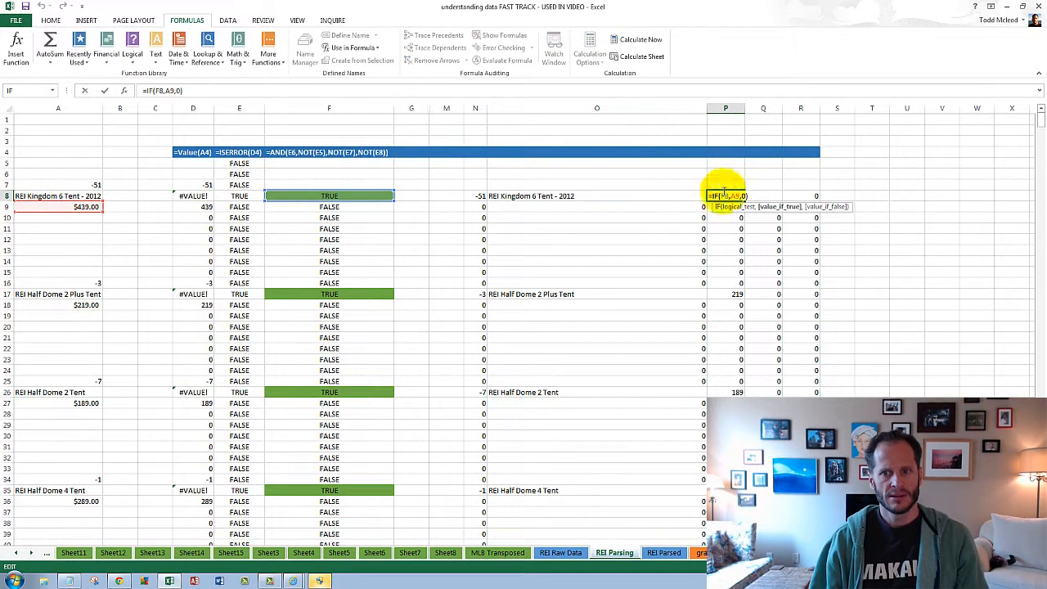
double_click(769, 196)
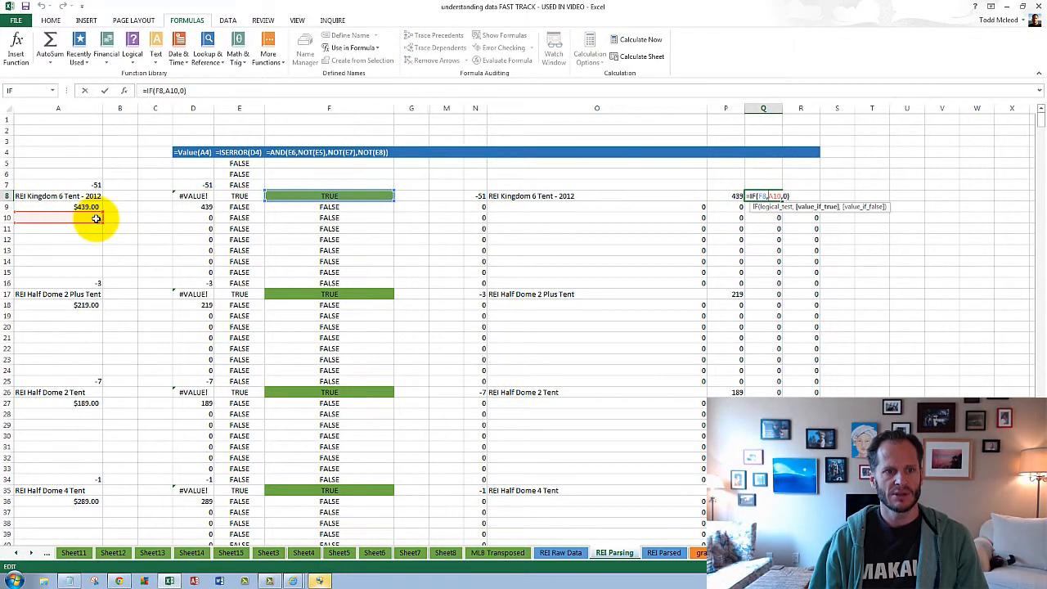
key("ctrl+Return")
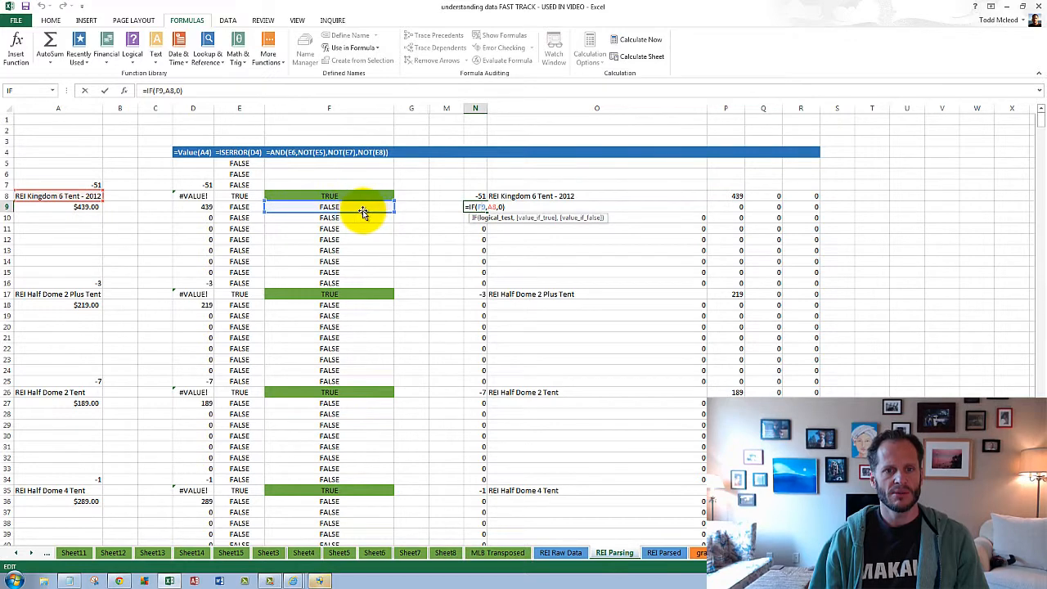
- Examine the IF formulas in N9 and O9, tracing how each tests F9, without changing them
key("ctrl+Return")
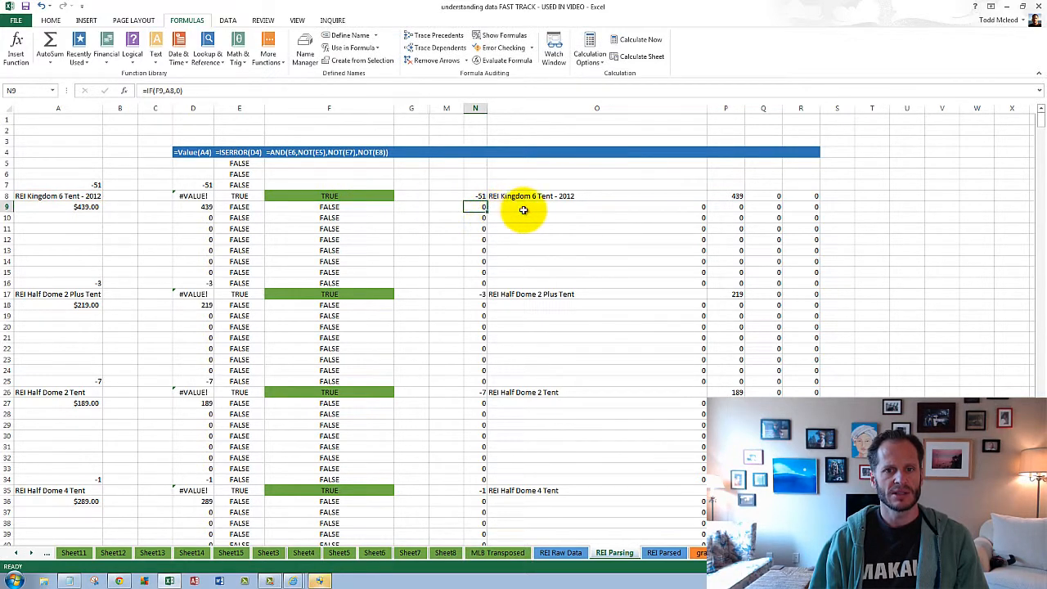
double_click(701, 207)
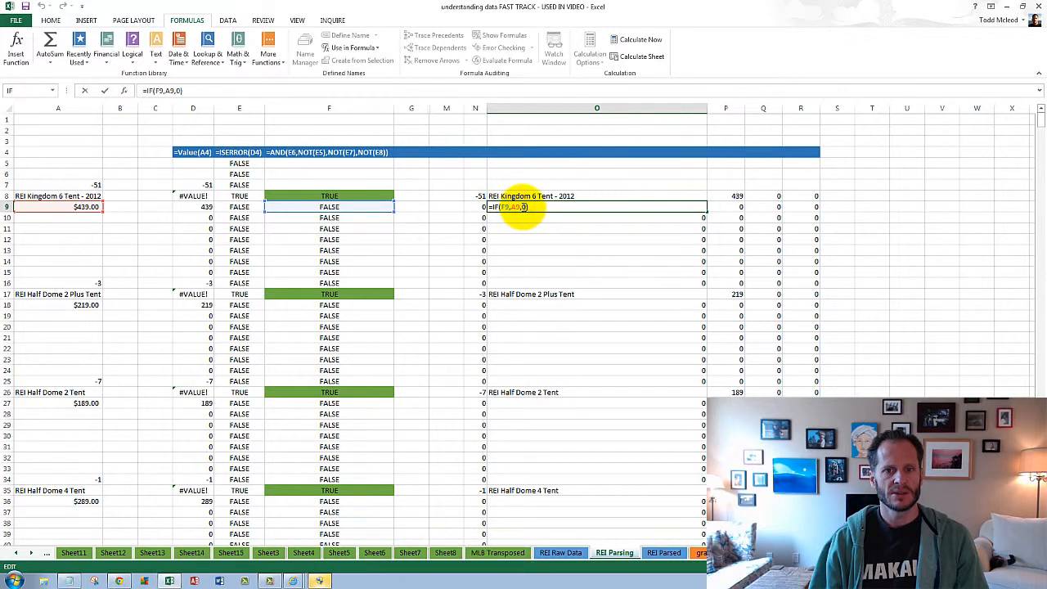
key("ctrl+Return")
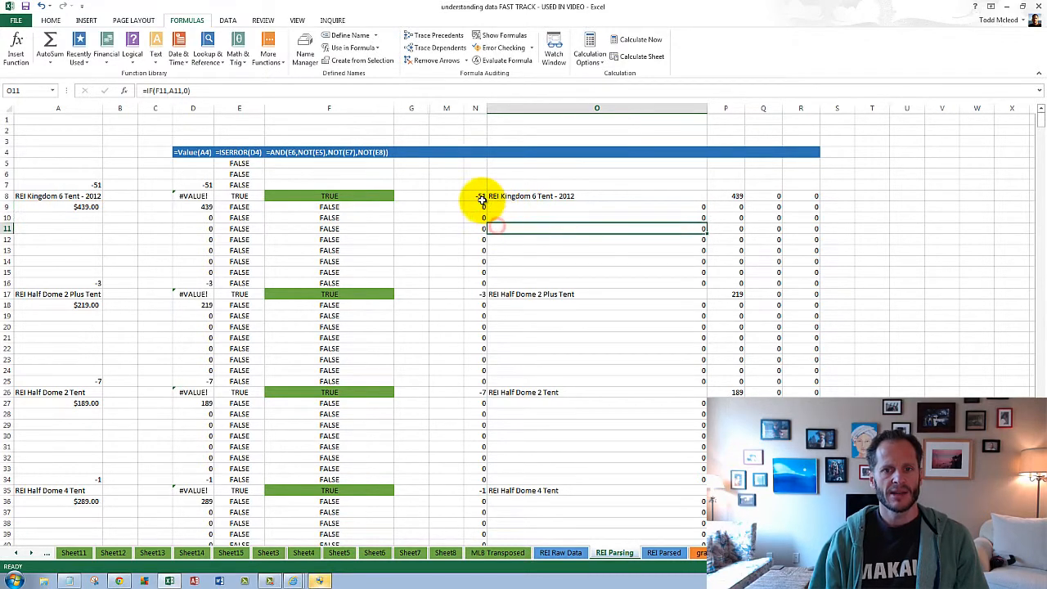
- Review the parsed row N8:R8 and compare it with the parsed tent rows 17, 26 and 35
left_click_drag(478, 197, 807, 199)
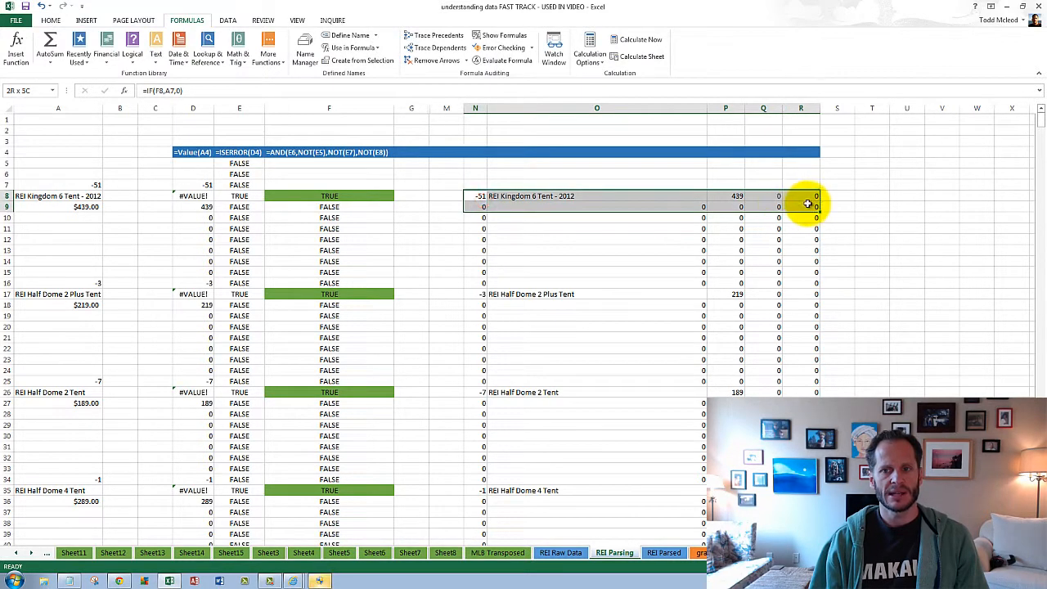
left_click(595, 293)
left_click(547, 392)
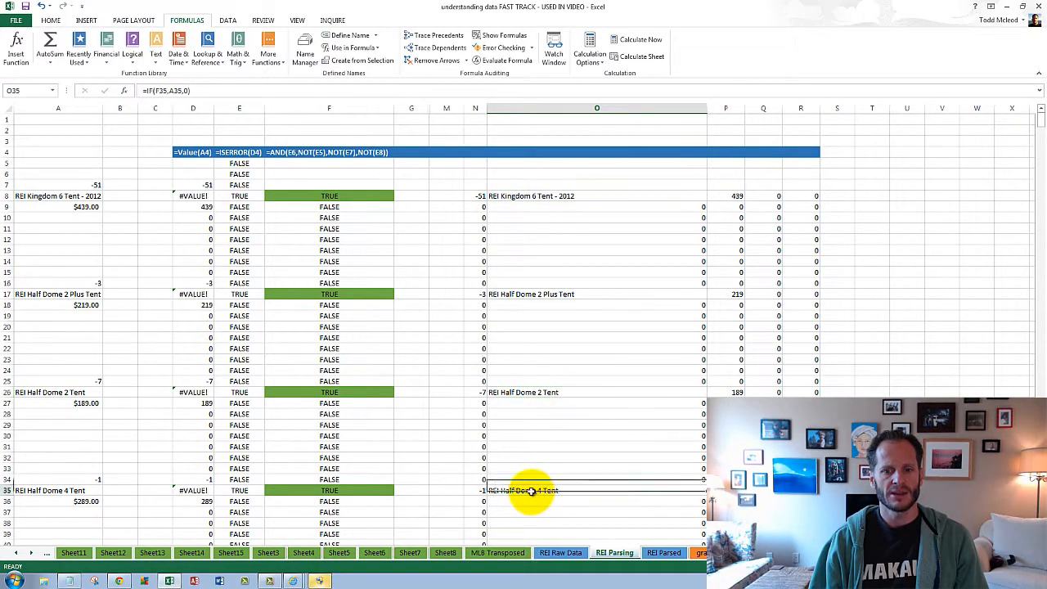
left_click(351, 491)
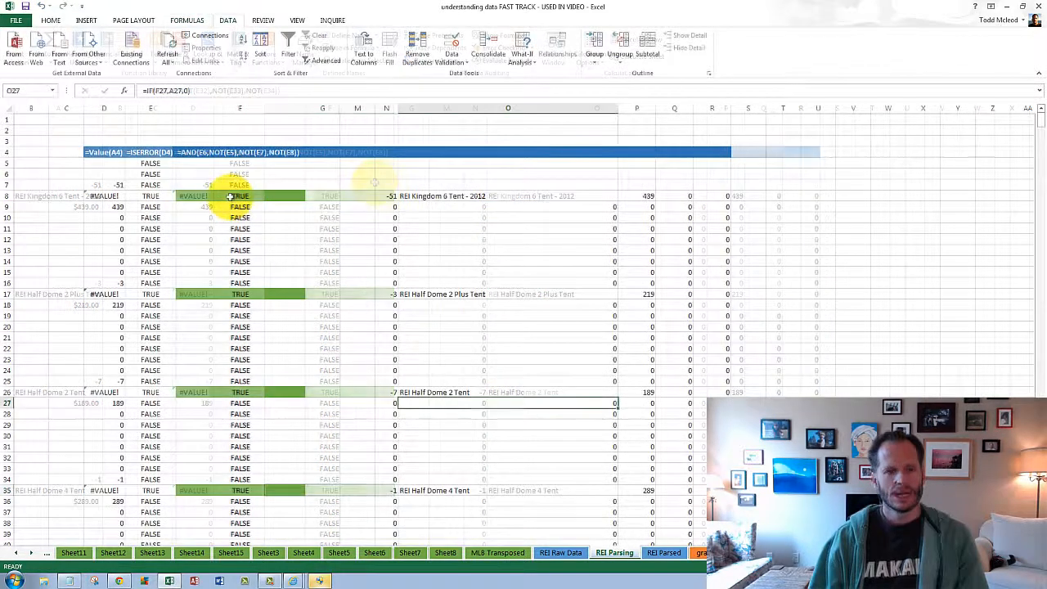
- Copy the parsed range F8:R1087 from the REI Parsing sheet
left_click_drag(234, 199, 701, 497)
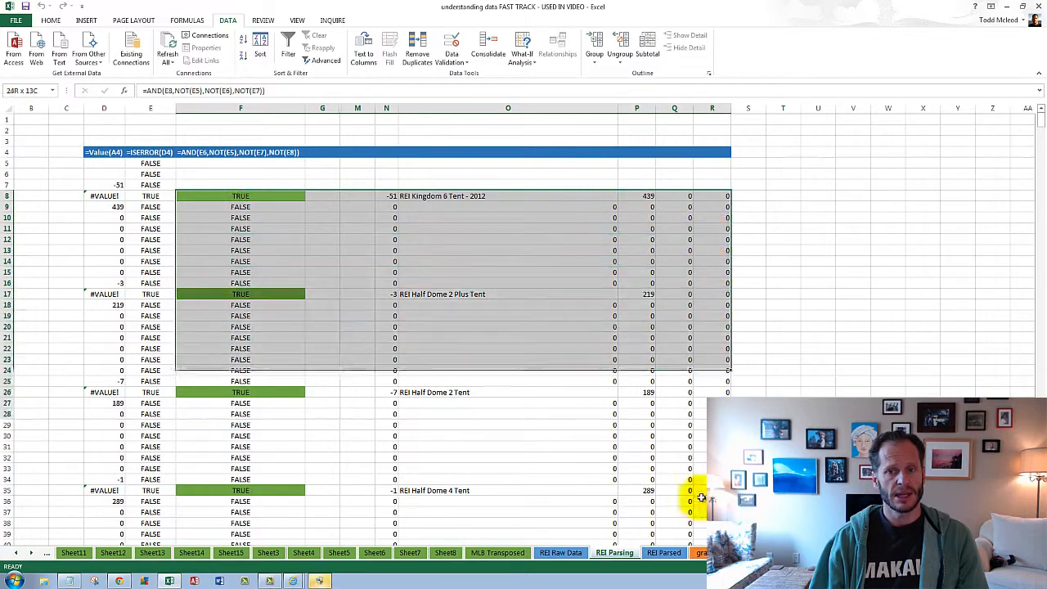
key("ctrl+shift+Down")
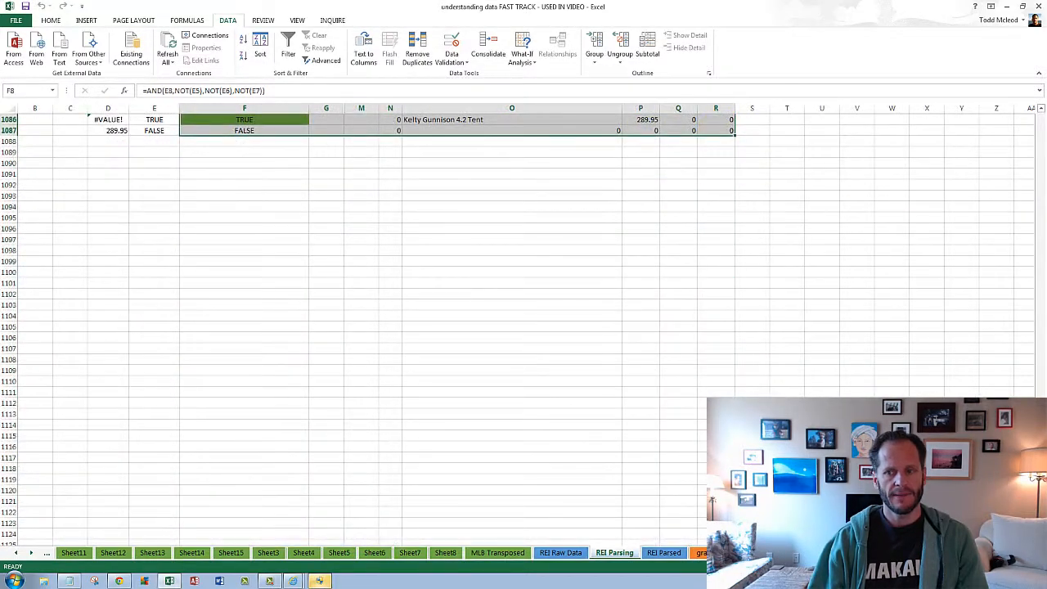
left_click_drag(1041, 526, 1026, 89)
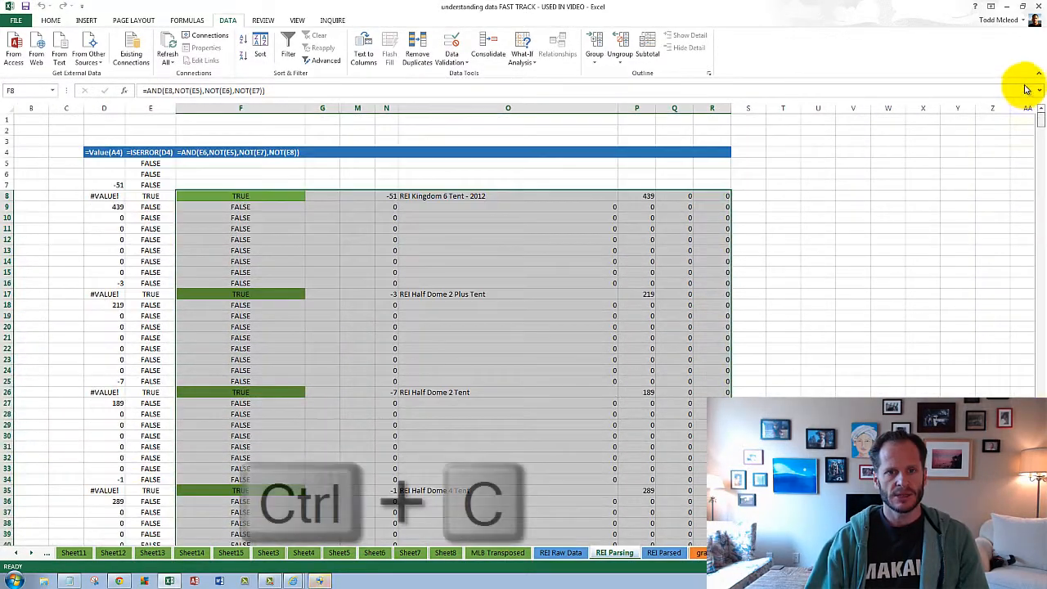
key("ctrl+c")
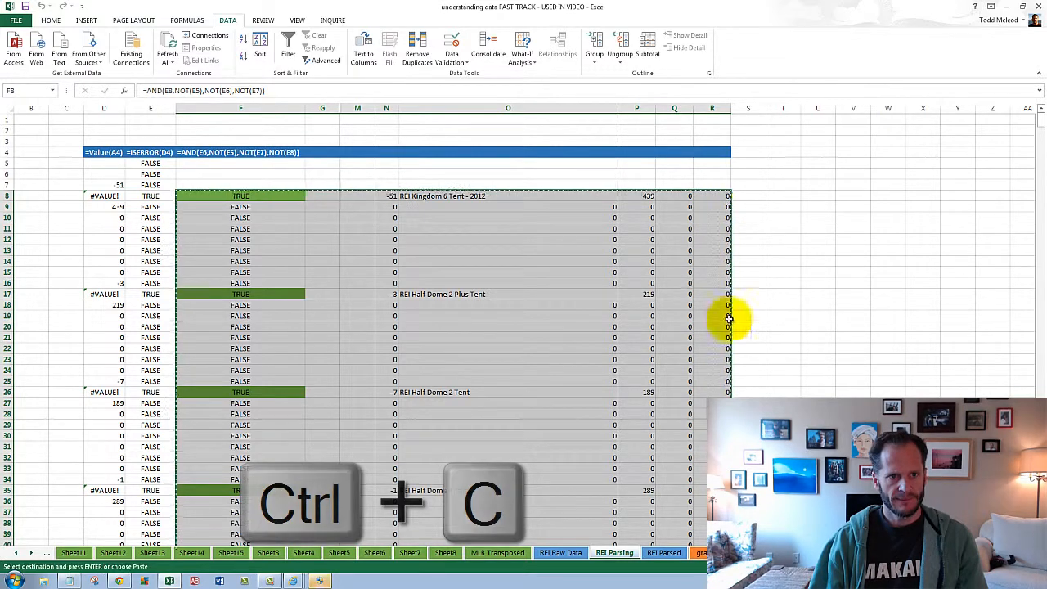
scroll(523, 328, "left", 1)
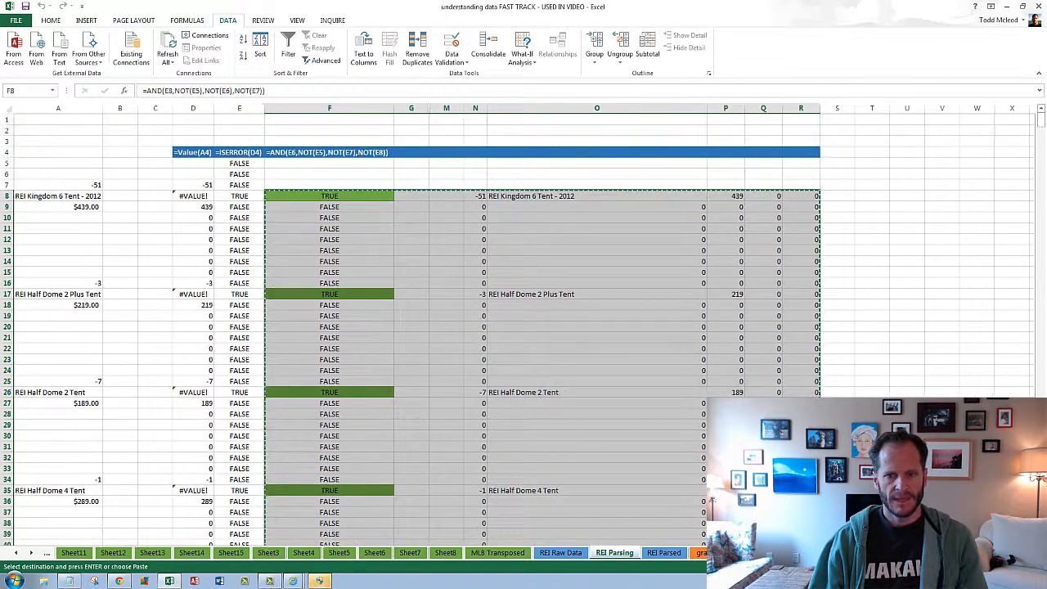
- Add a new worksheet and paste the copied range there as values only, starting at A1
left_click(765, 553)
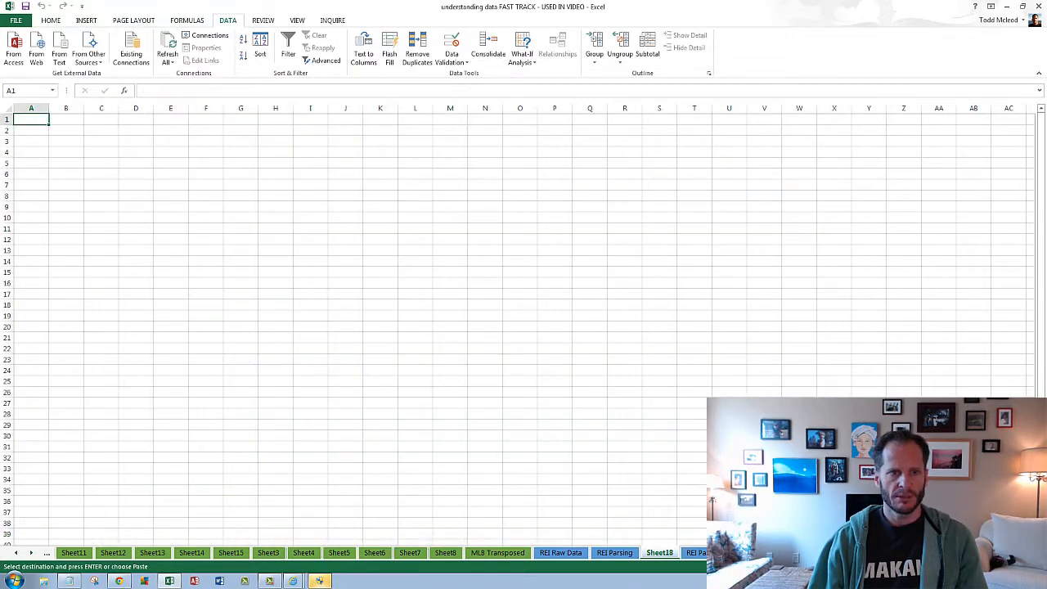
left_click(50, 20)
left_click(14, 62)
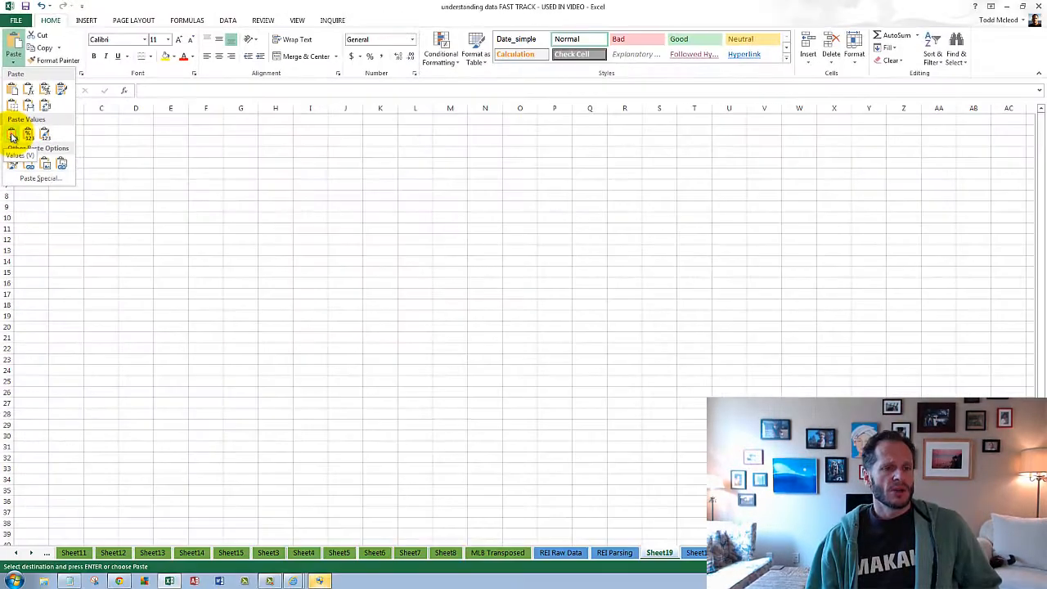
left_click(29, 350)
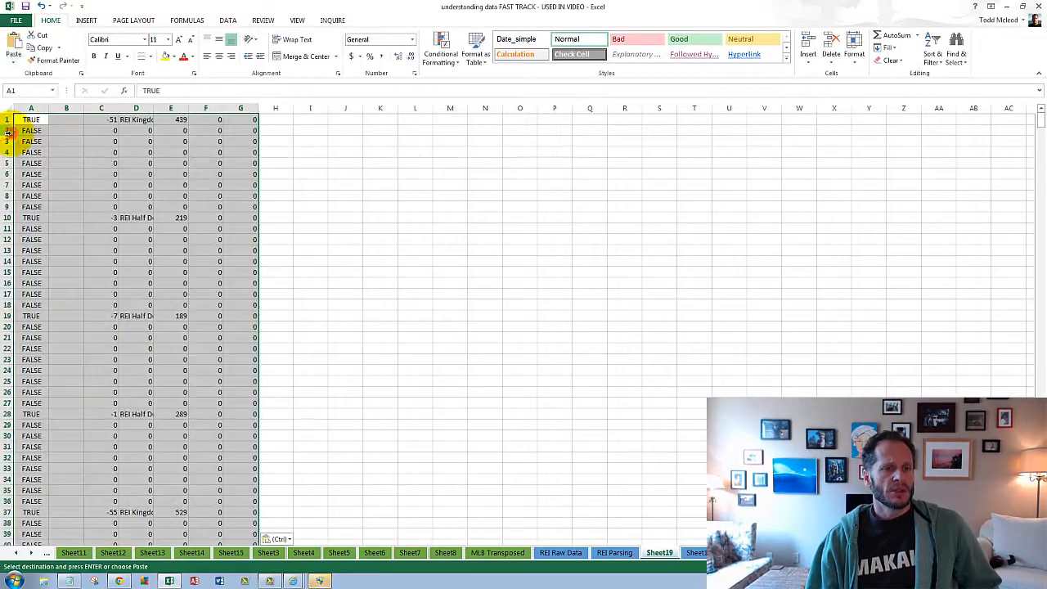
left_click(114, 132)
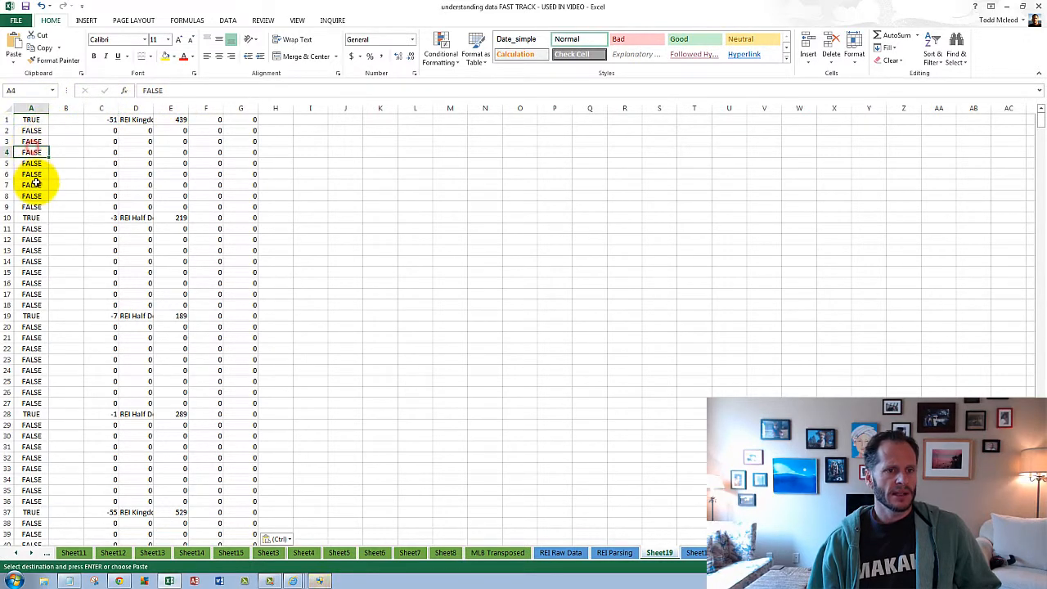
- Check that column B is empty, delete it, and fit column C's width to the tent names
left_click(82, 131)
key("ctrl+Down")
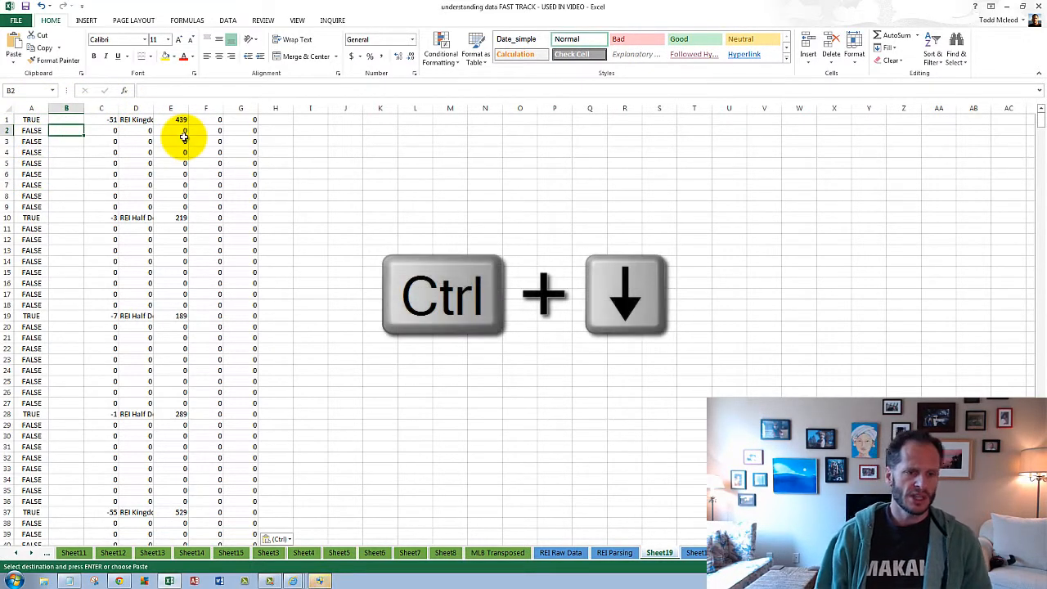
key("ctrl+Up")
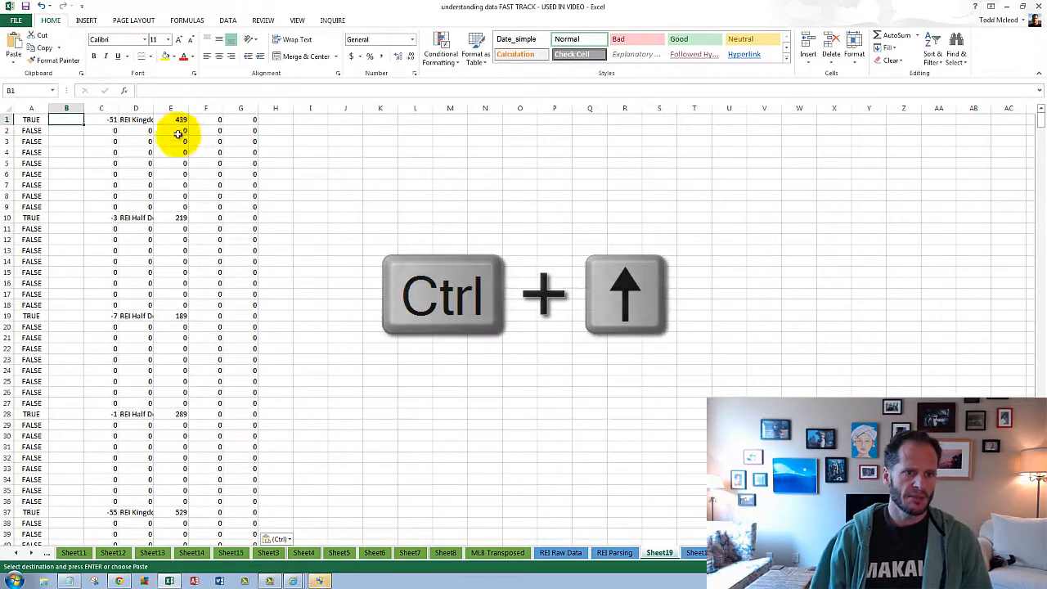
right_click(65, 108)
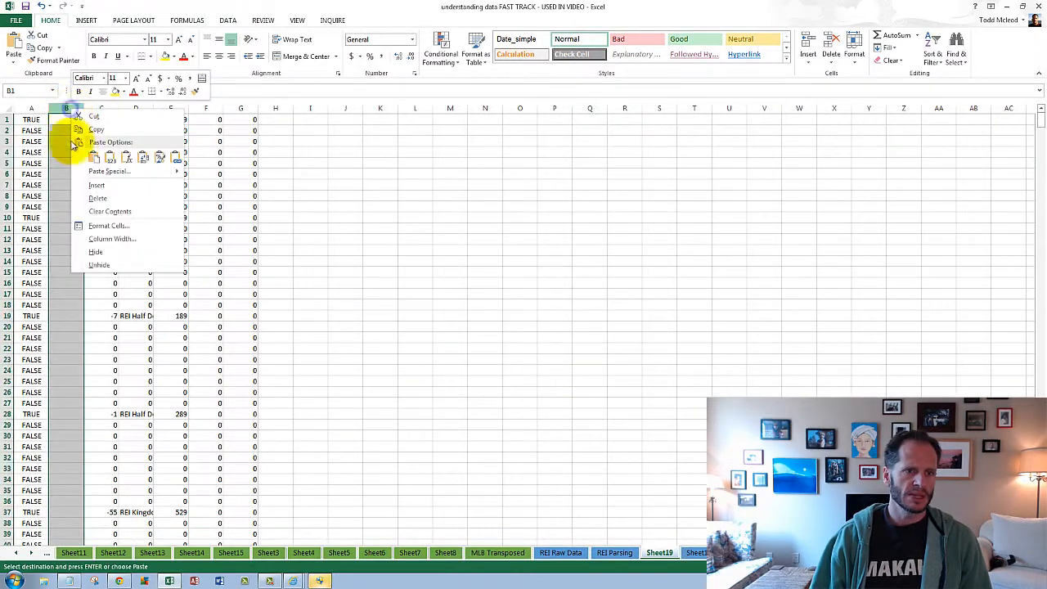
left_click(97, 195)
double_click(121, 109)
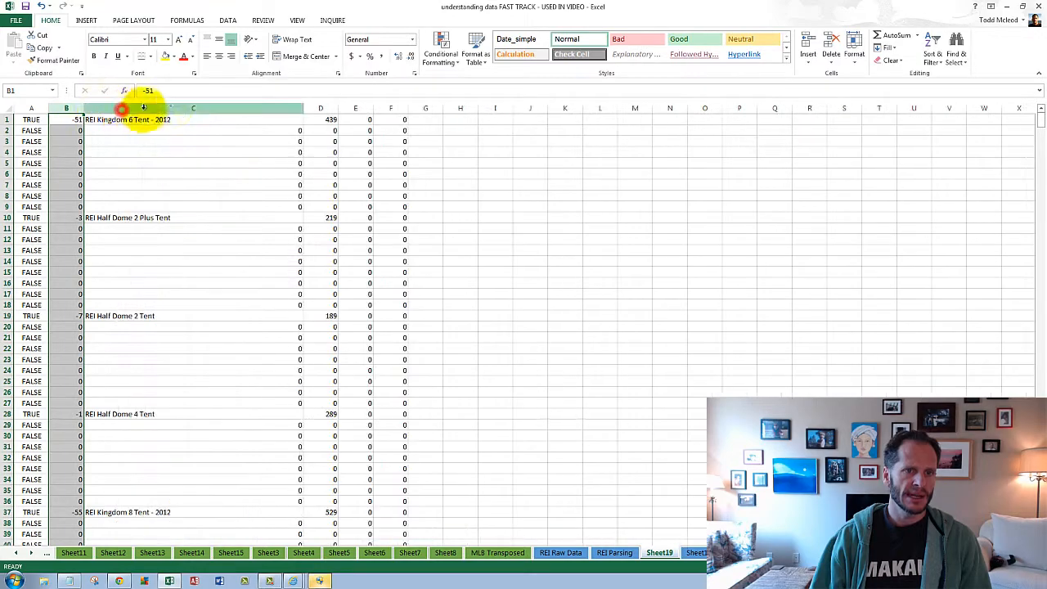
left_click(173, 199)
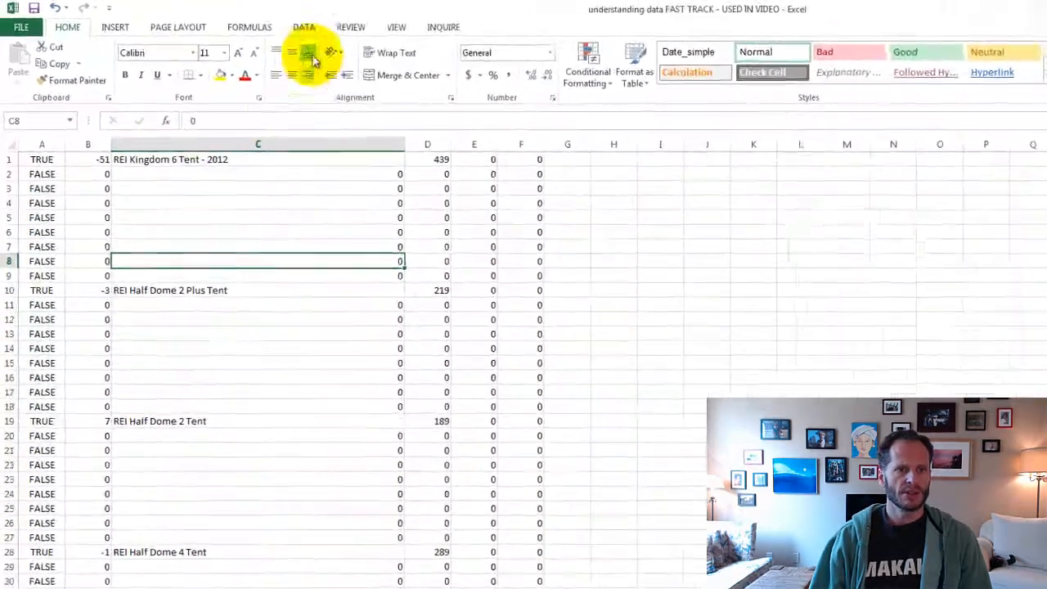
- Sort the whole sheet in descending order by column A so the TRUE rows come first
left_click(227, 20)
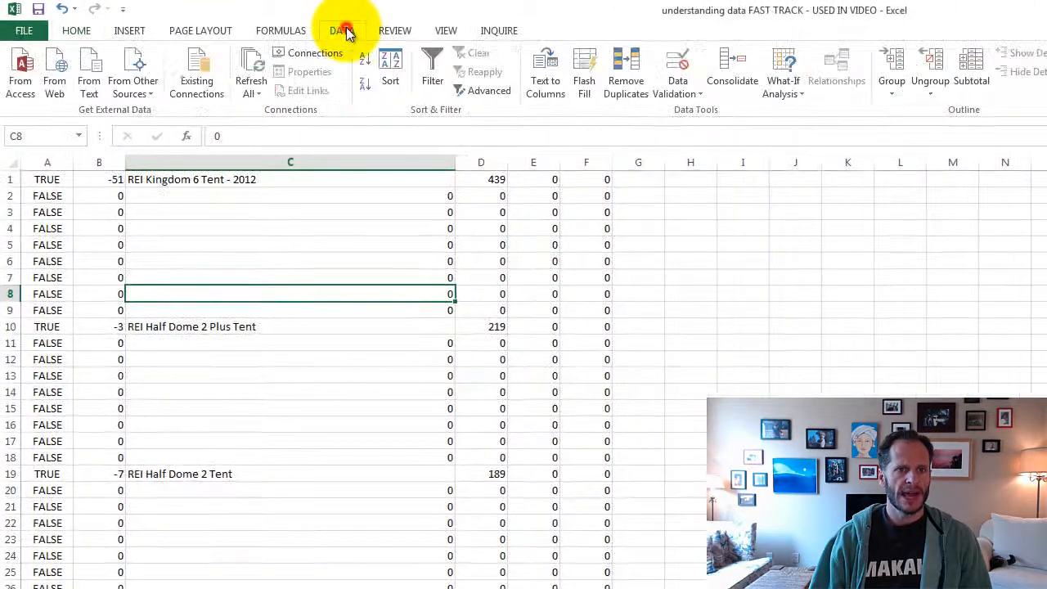
left_click(12, 162)
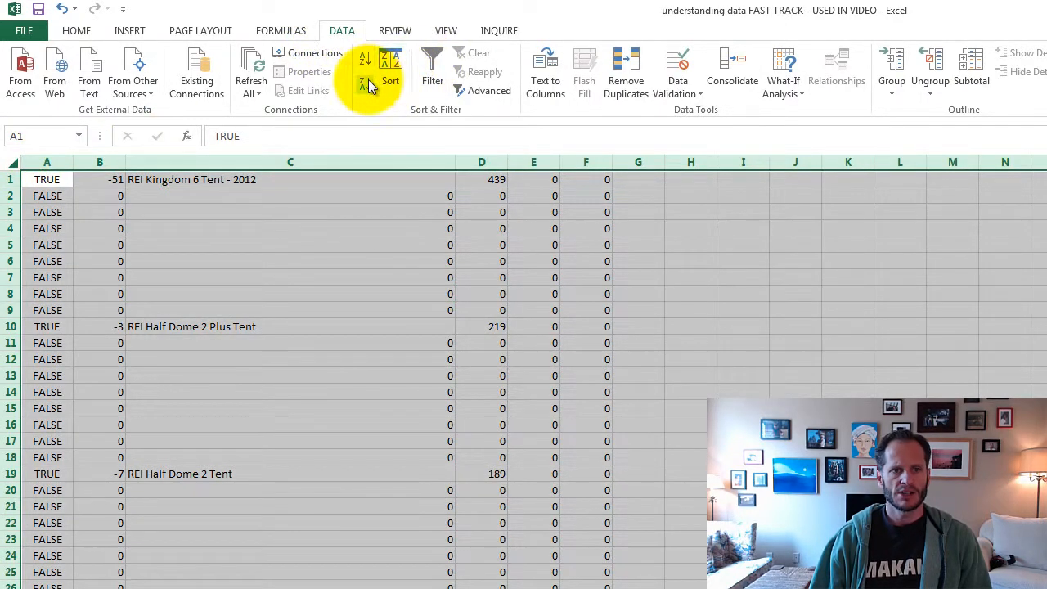
left_click(368, 79)
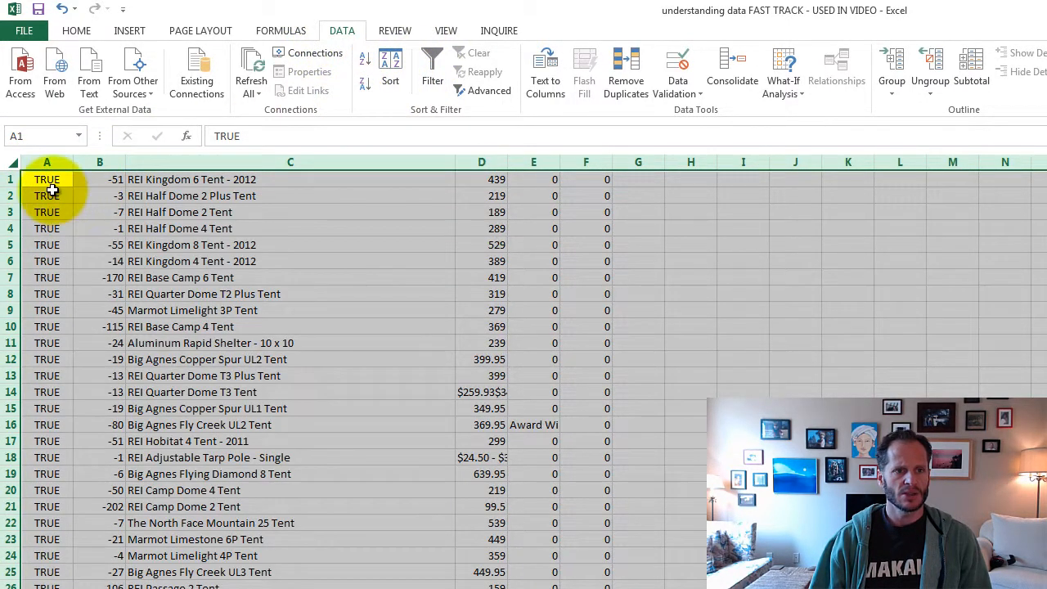
- Delete all the FALSE rows below the tent records, rows 121 to 1080
left_click(50, 193)
scroll(156, 401, "down", 7)
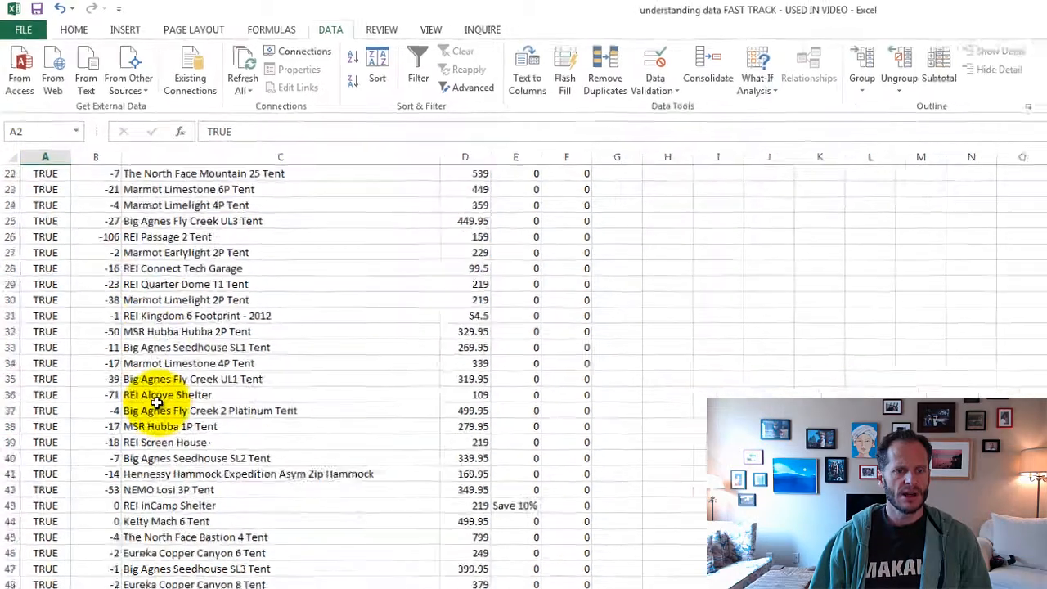
scroll(156, 401, "down", 20)
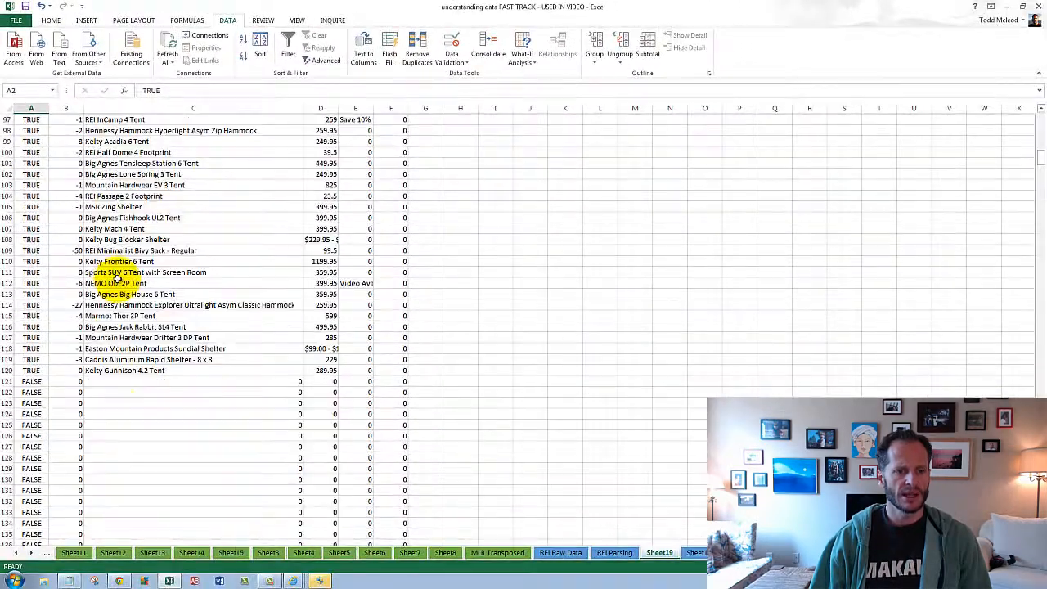
scroll(139, 270, "down", 4)
left_click_drag(6, 251, 124, 434)
right_click(135, 411)
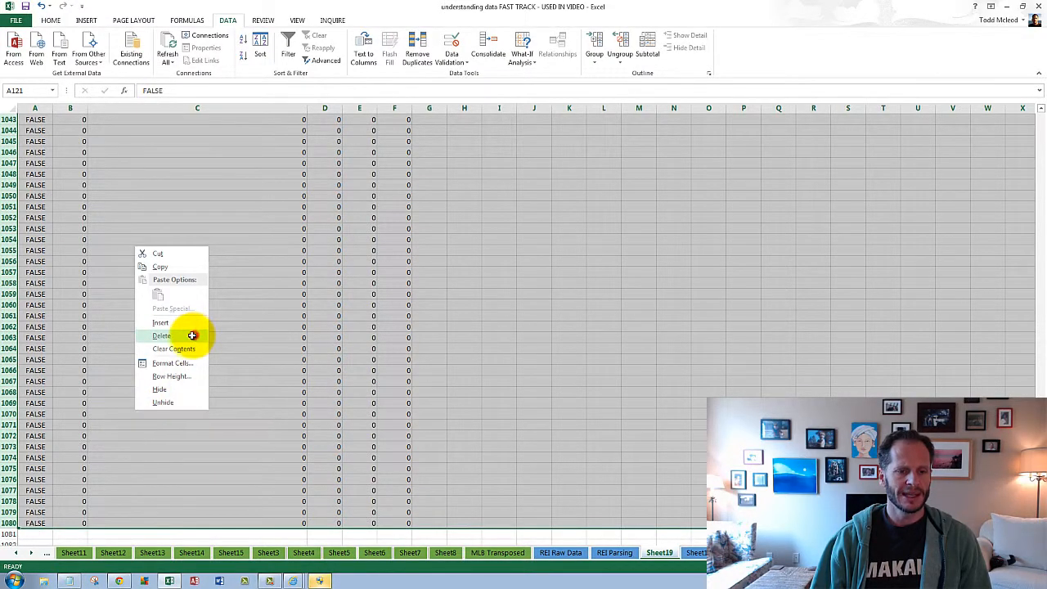
left_click(192, 336)
- Delete column A containing the TRUE flags
scroll(297, 355, "up", 10)
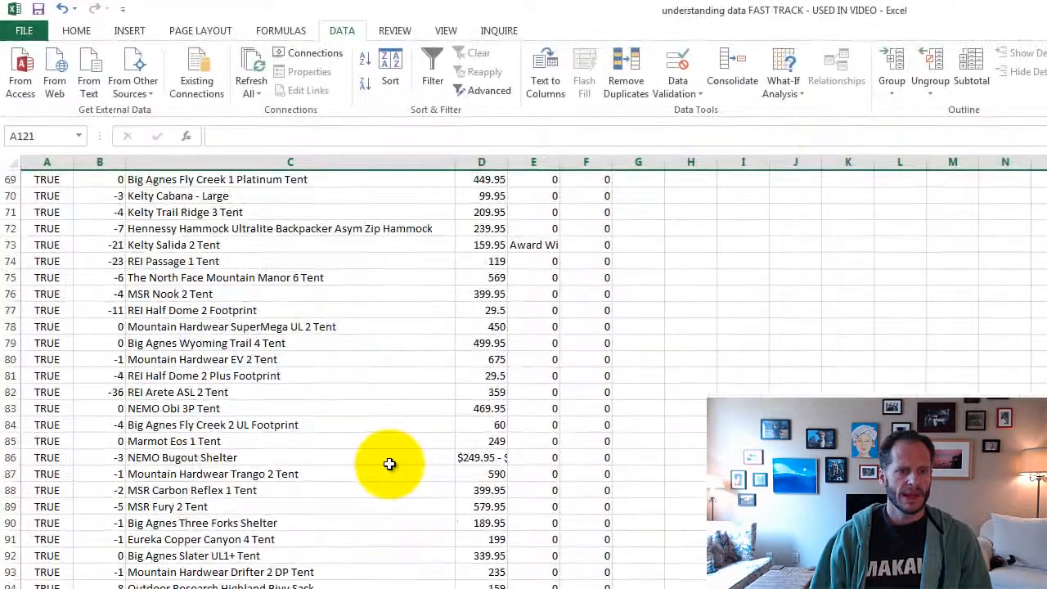
scroll(389, 464, "up", 20)
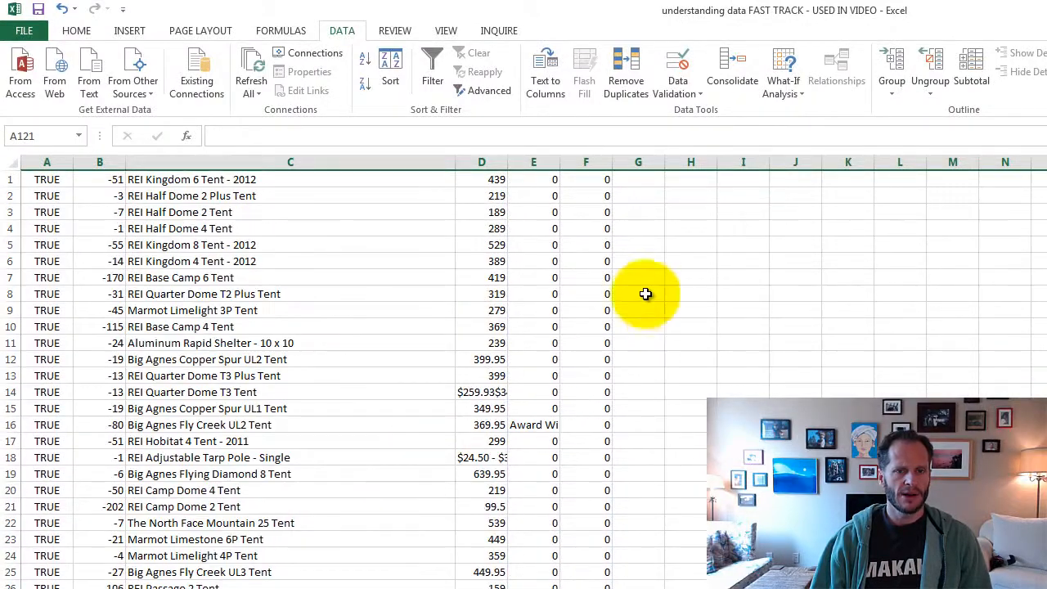
left_click(49, 162)
right_click(67, 237)
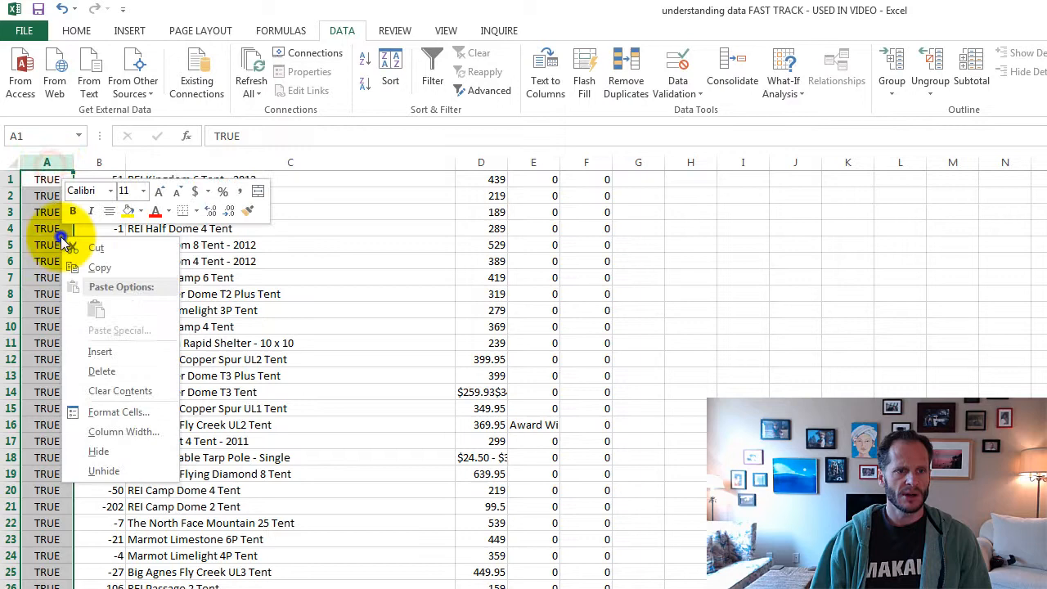
left_click(112, 373)
left_click(121, 376)
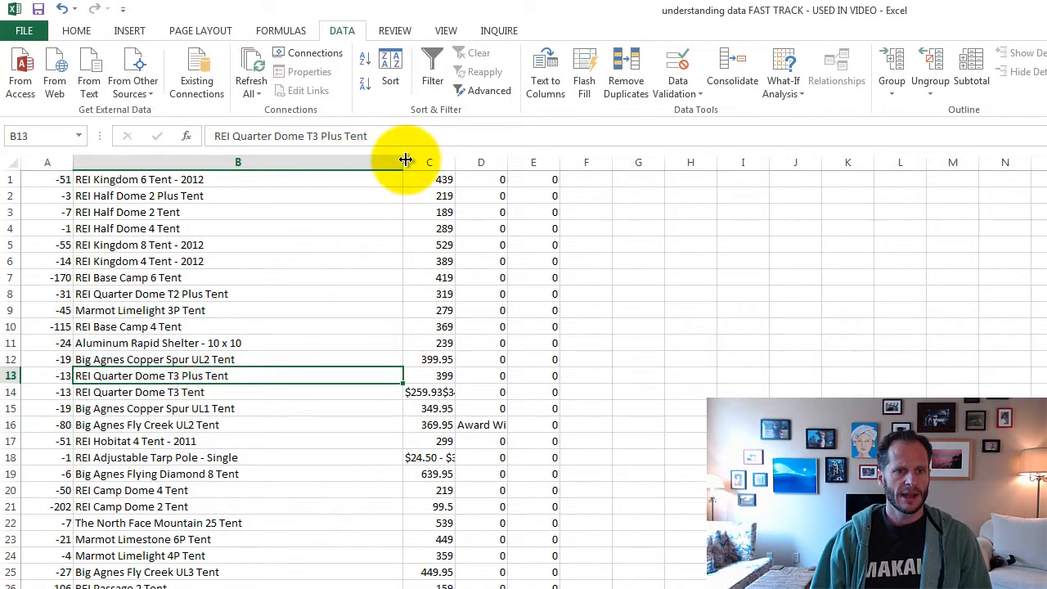
- Narrow column A to its numbers and fit columns C and D to their contents
left_click_drag(75, 162, 48, 162)
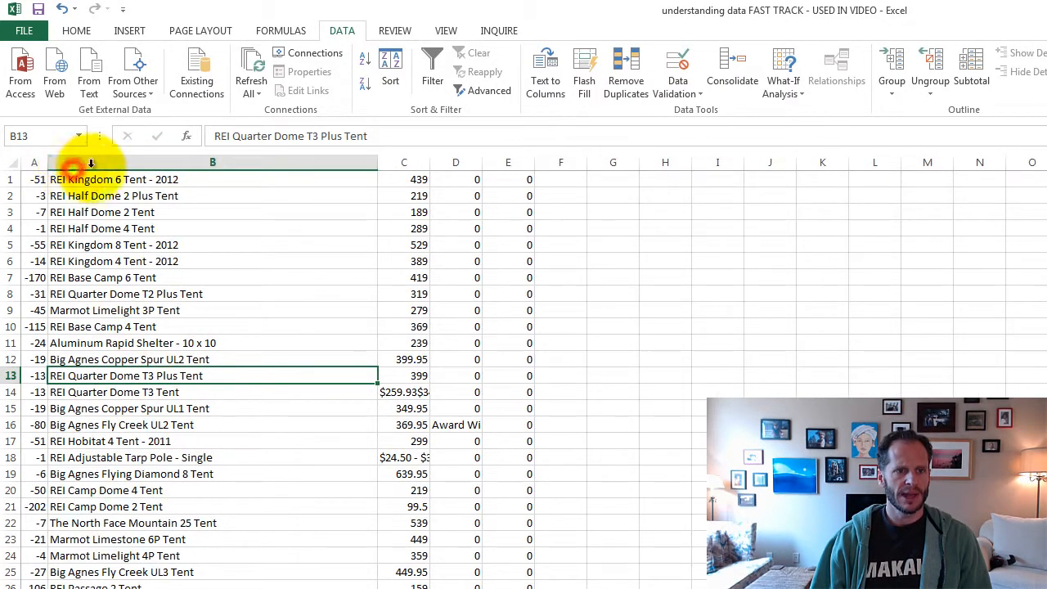
double_click(431, 167)
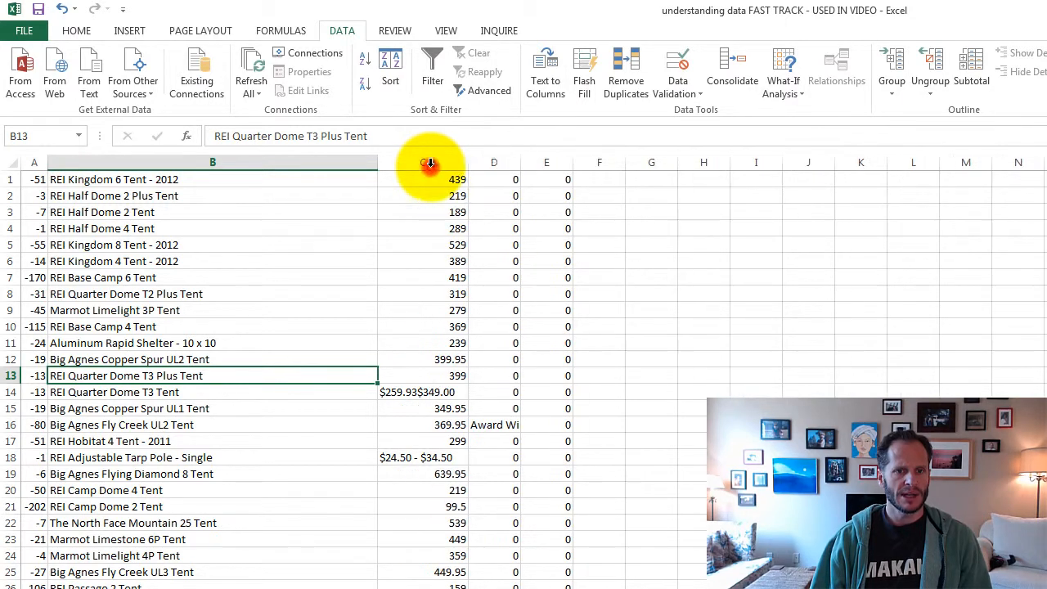
double_click(520, 162)
left_click(596, 424)
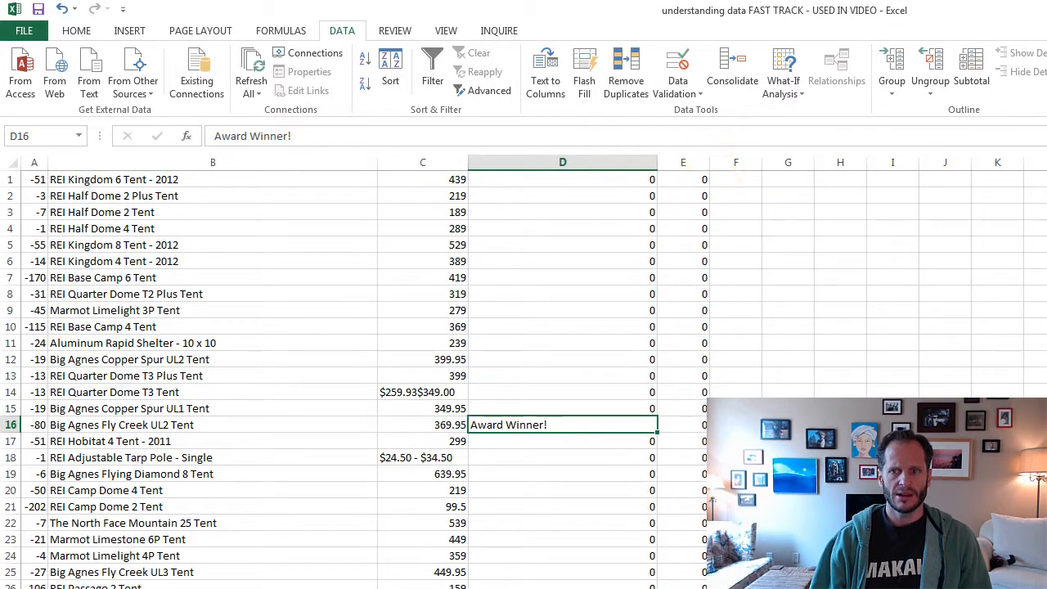
- Look through the remaining tent rows and delete column E, which holds only zeros
scroll(523, 376, "down", 20)
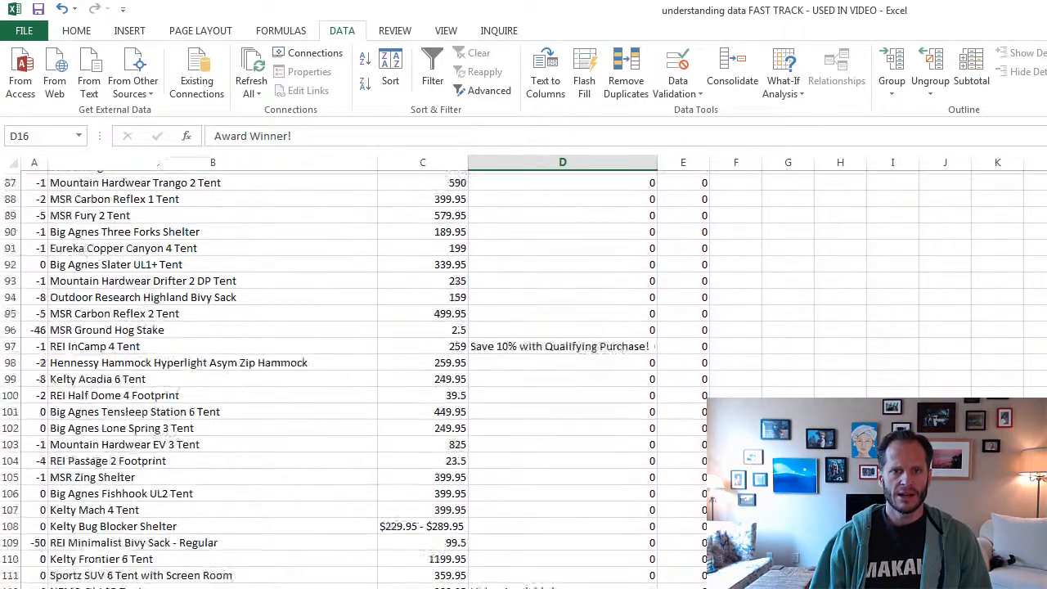
scroll(524, 377, "up", 20)
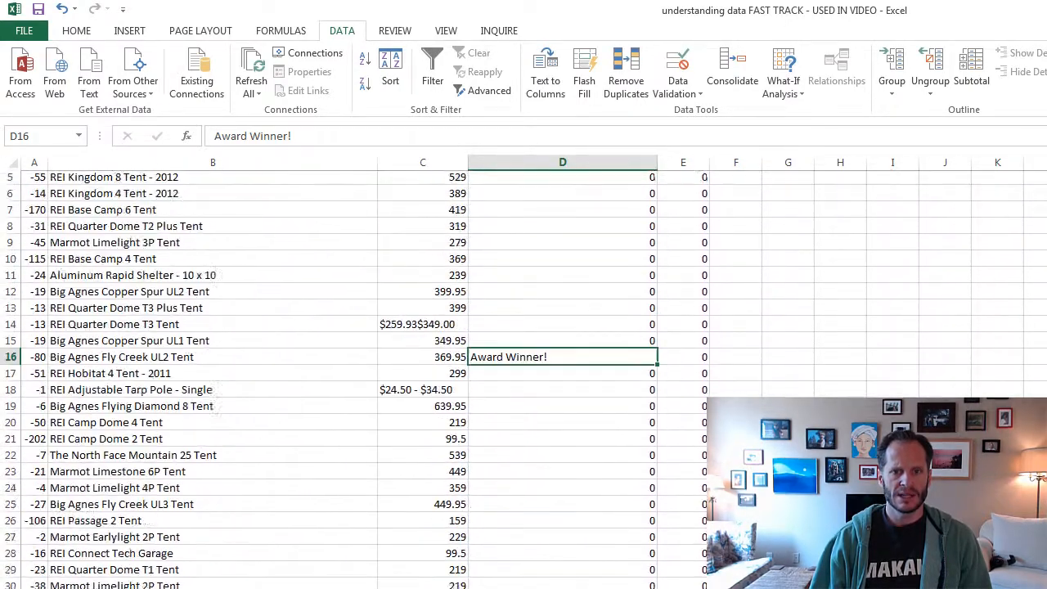
left_click(697, 163)
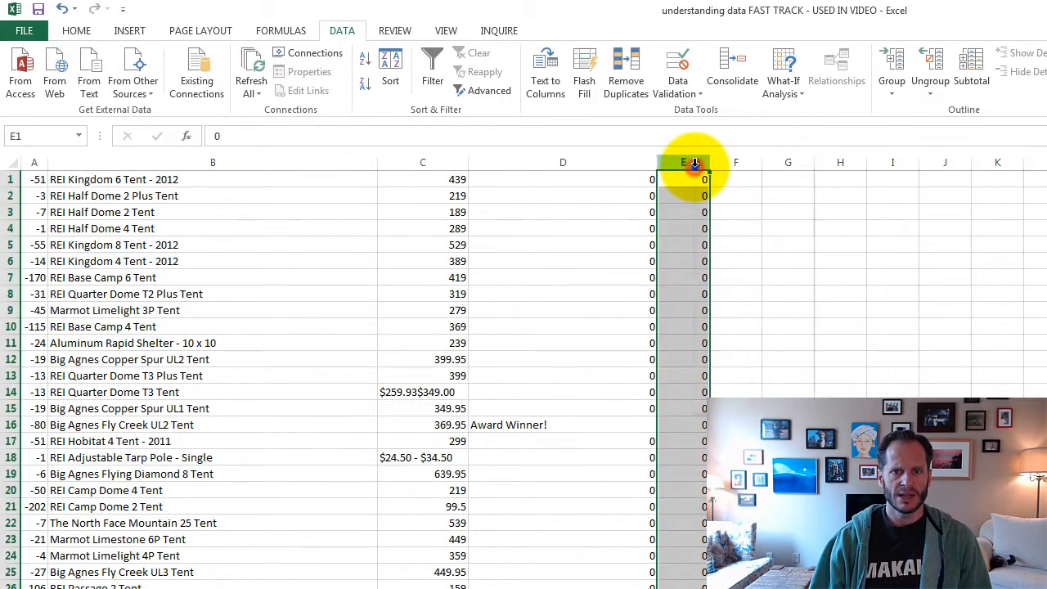
right_click(697, 162)
left_click(752, 303)
left_click(819, 302)
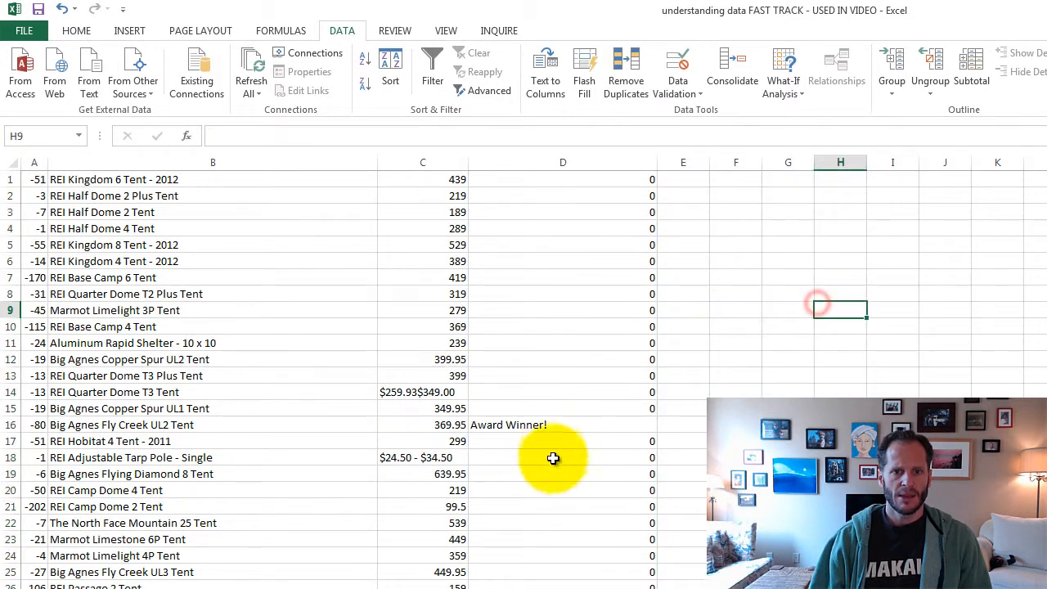
- Highlight the REI Half Dome 2 Plus Tent record, A2:D2, with a yellow fill
left_click(546, 437)
left_click_drag(581, 362, 603, 226)
left_click(603, 227)
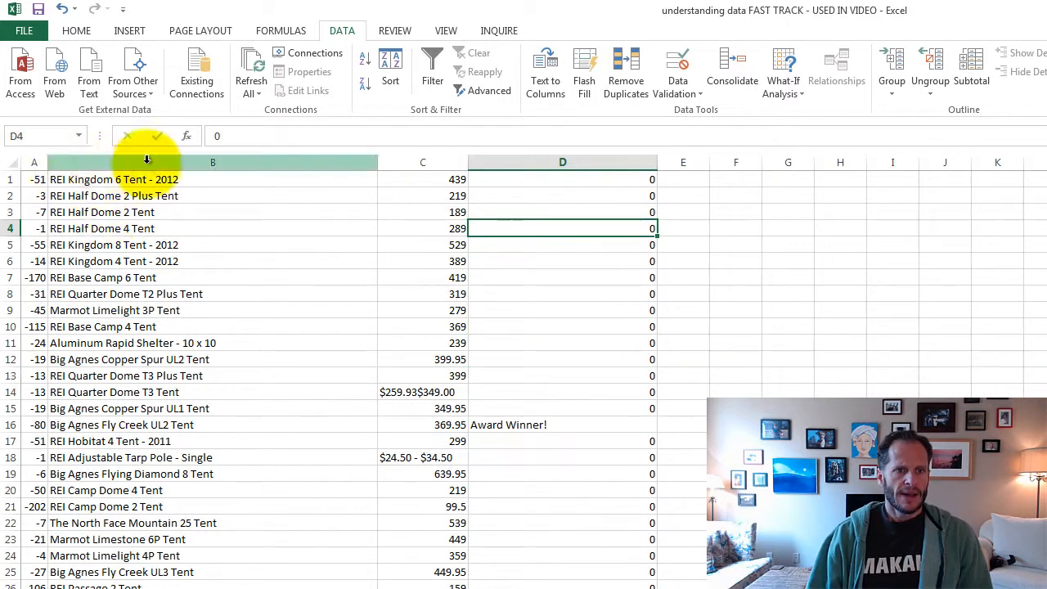
left_click(10, 195)
left_click_drag(32, 197, 606, 196)
left_click(74, 30)
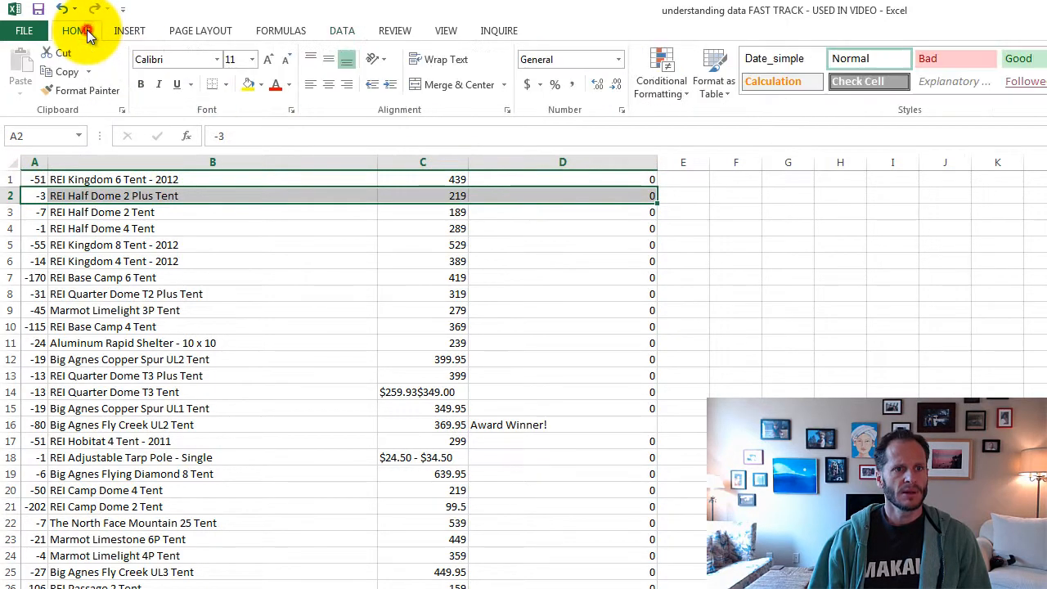
left_click(246, 86)
left_click(401, 261)
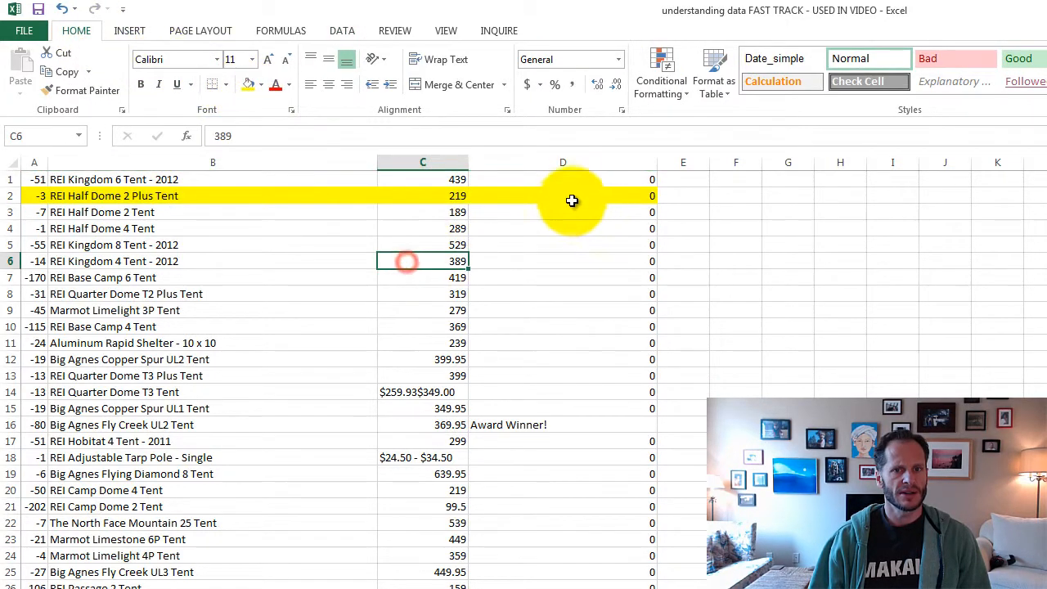
- Sort the tent table in descending order by the promotional notes in column D
left_click(572, 197)
left_click(342, 30)
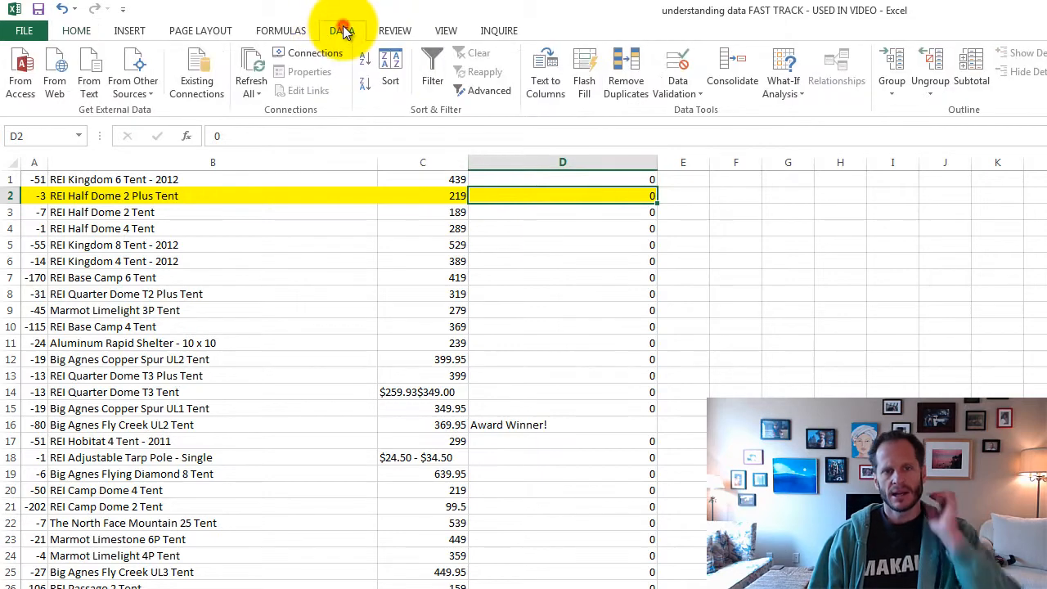
left_click(364, 86)
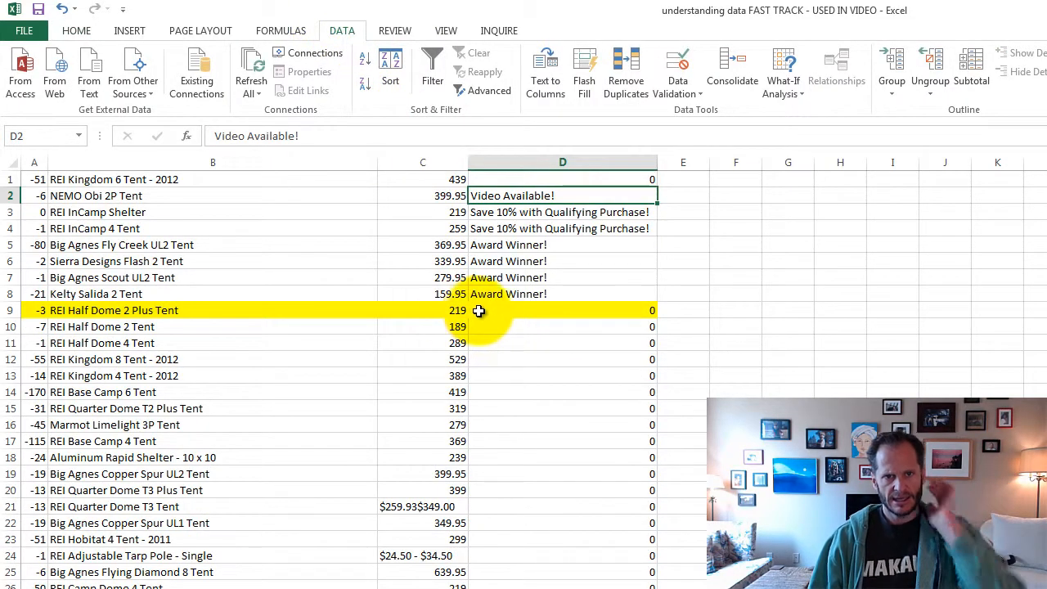
- Clear the zeros from column D, in D1 and from D9 down, keeping the promotional notes
left_click(634, 180)
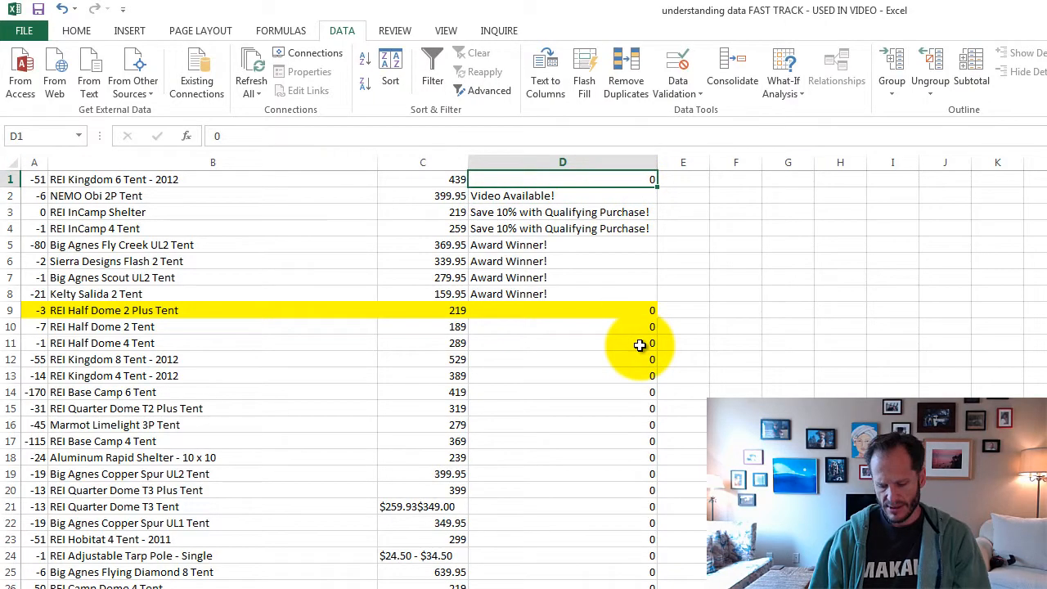
left_click_drag(622, 308, 421, 432)
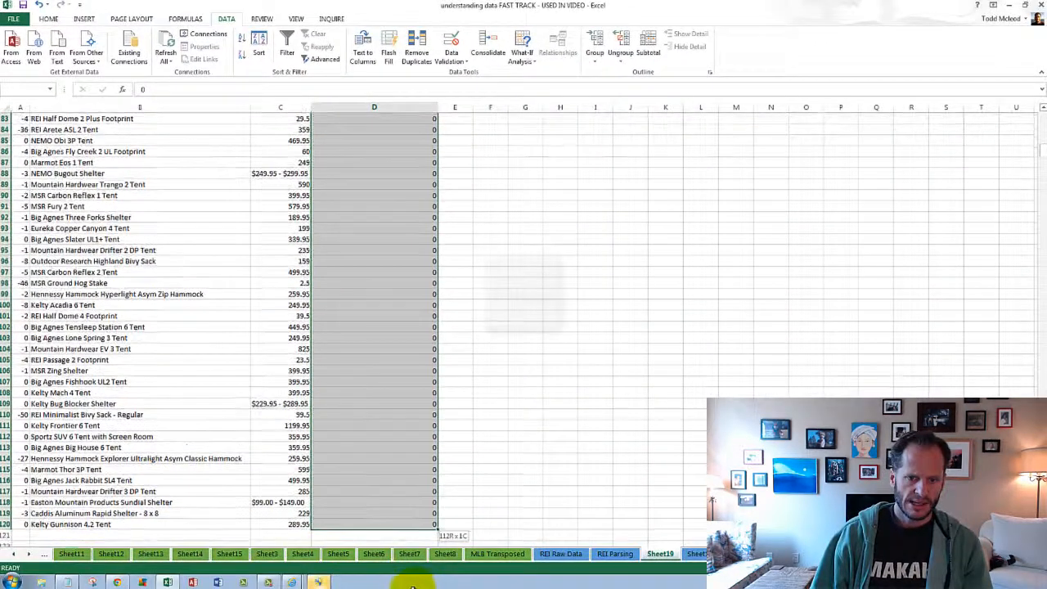
key("Delete")
key("Delete")
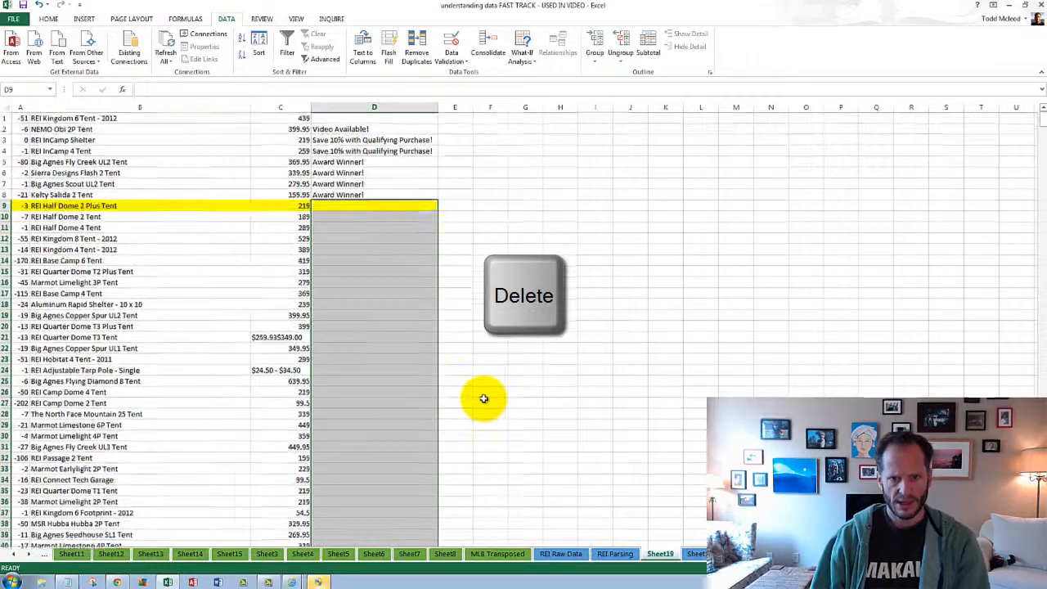
- Sort the tent table alphabetically from A to Z by the tent names in column B
left_click(124, 119)
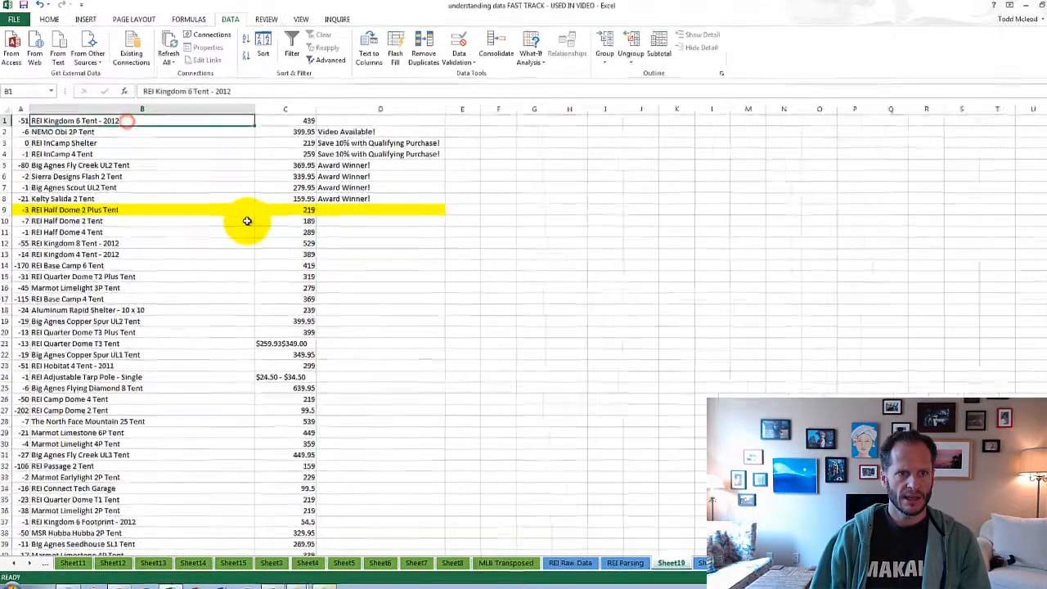
left_click(241, 38)
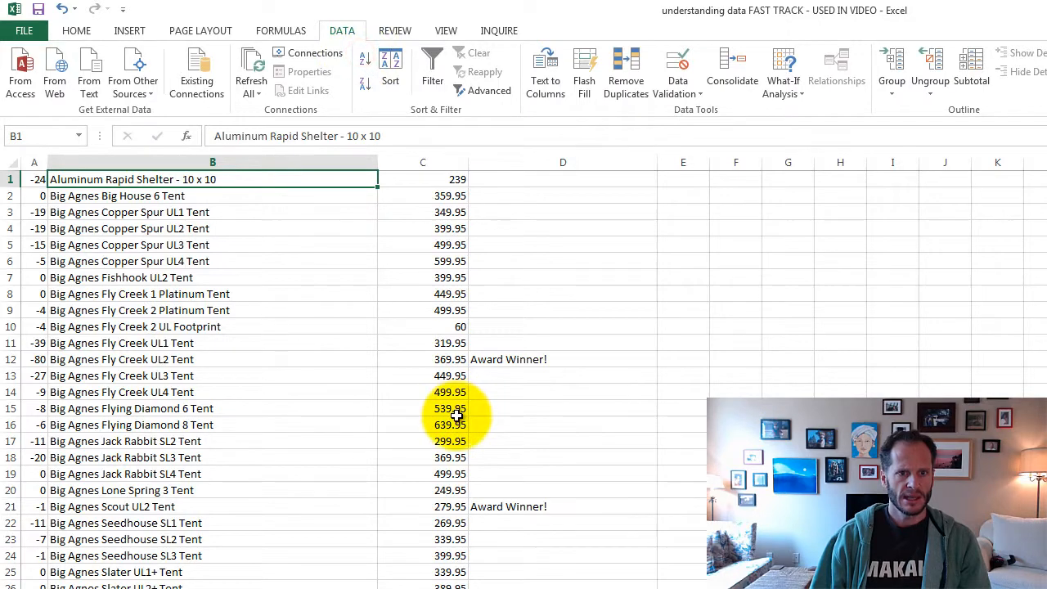
scroll(454, 442, "down", 20)
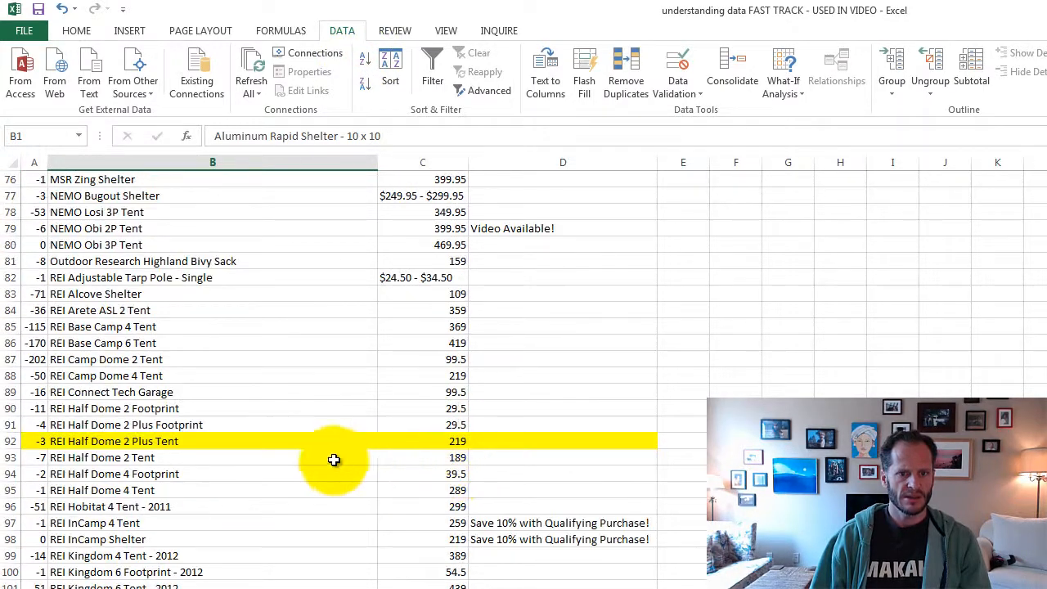
- Remove the yellow fill from the REI Half Dome 2 Plus Tent record in row 92
left_click(10, 441)
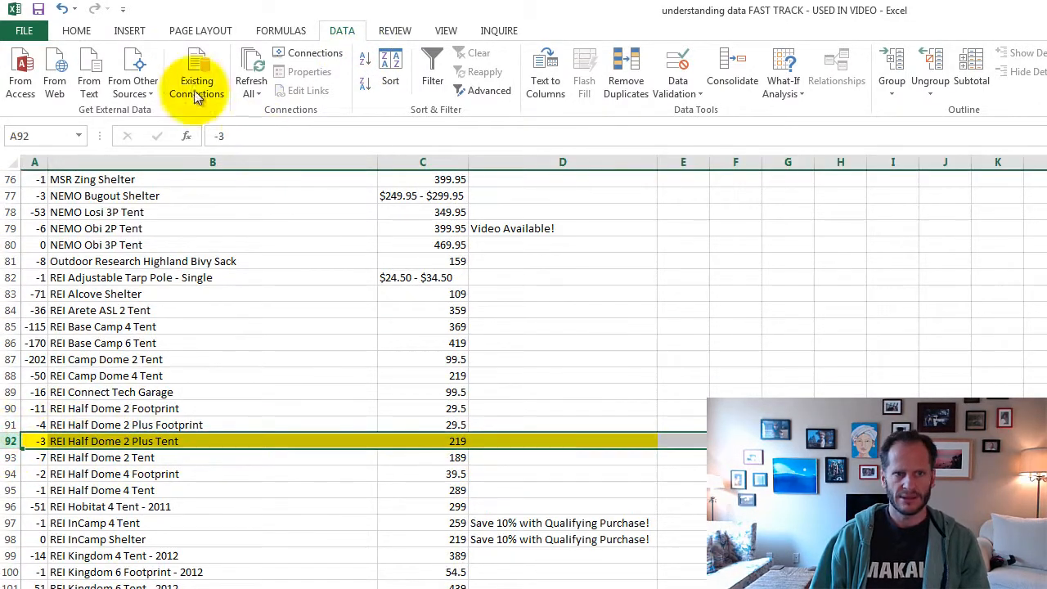
left_click(82, 35)
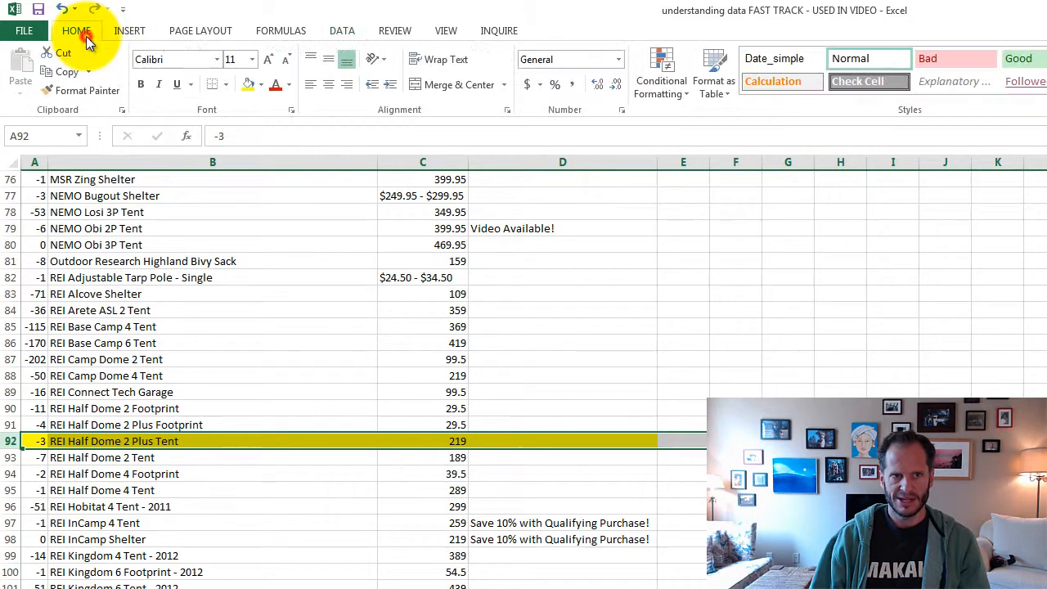
left_click(262, 86)
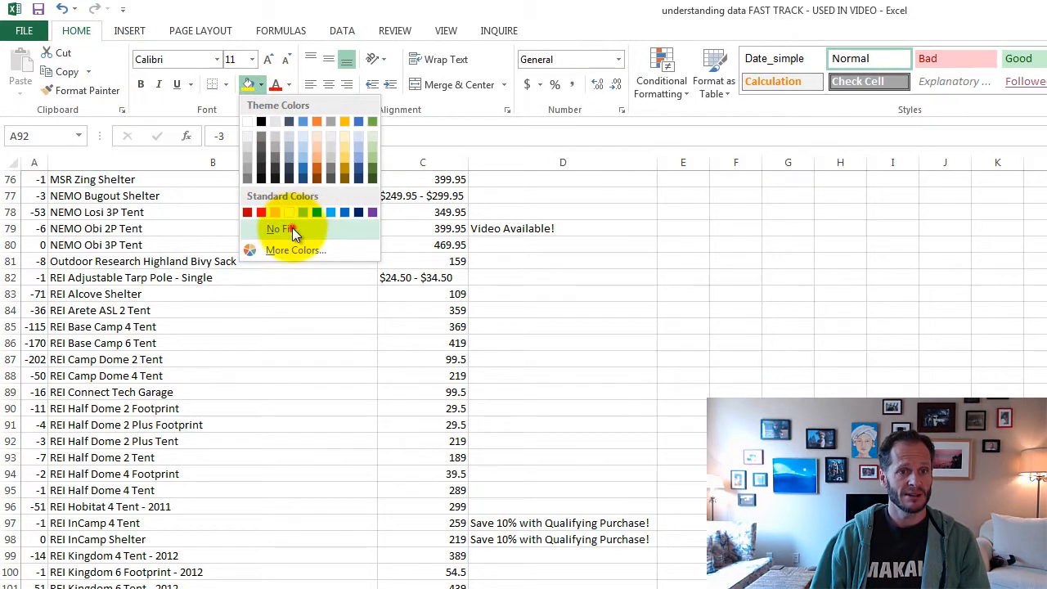
left_click(293, 231)
left_click(300, 344)
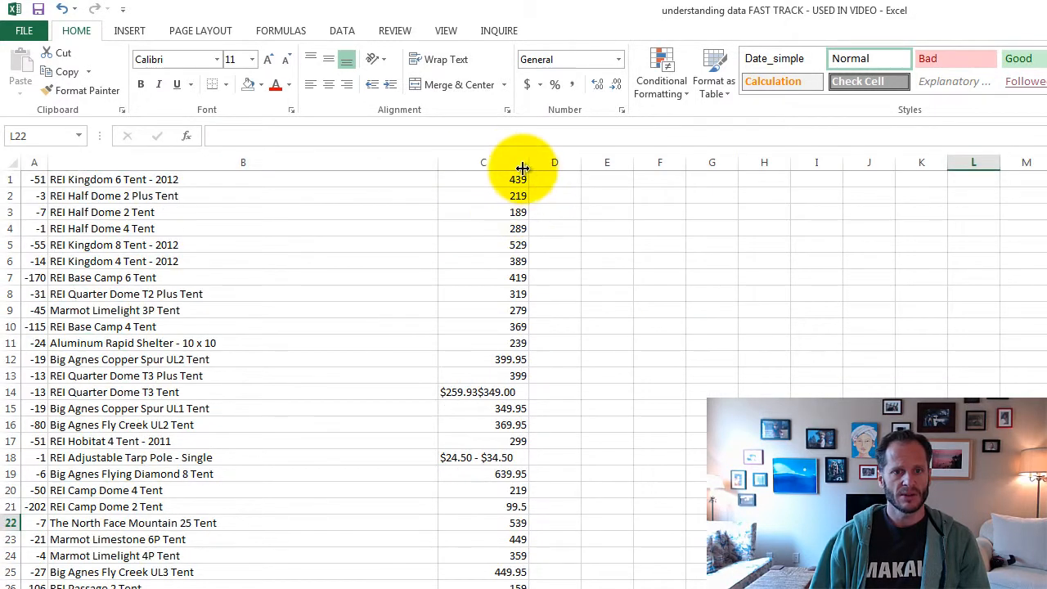
- In the other sheet's copy of the tent table, insert a blank column C between the tent names and the prices
left_click(489, 162)
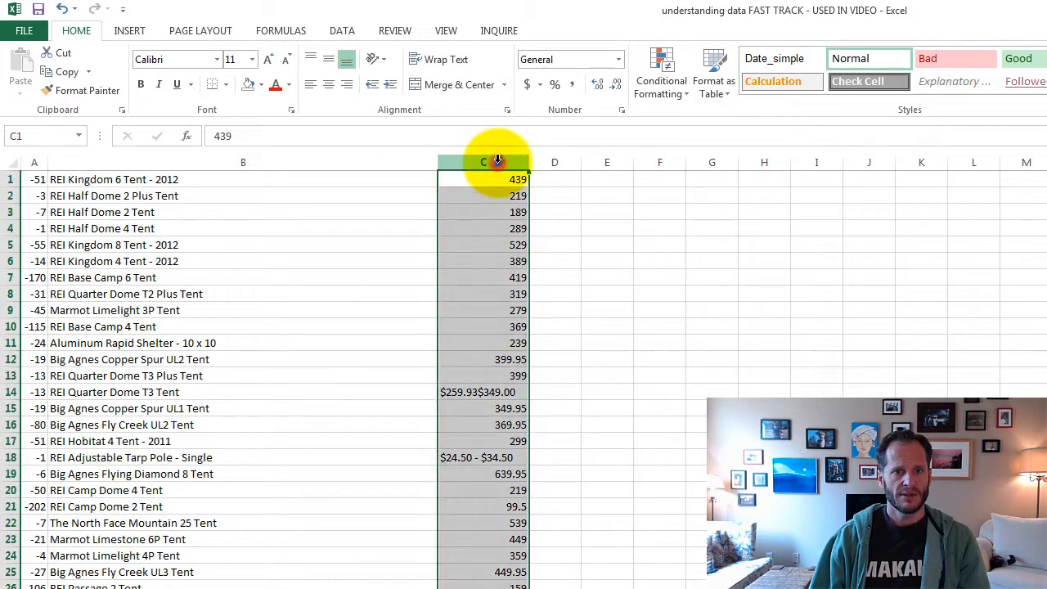
right_click(499, 163)
left_click(572, 281)
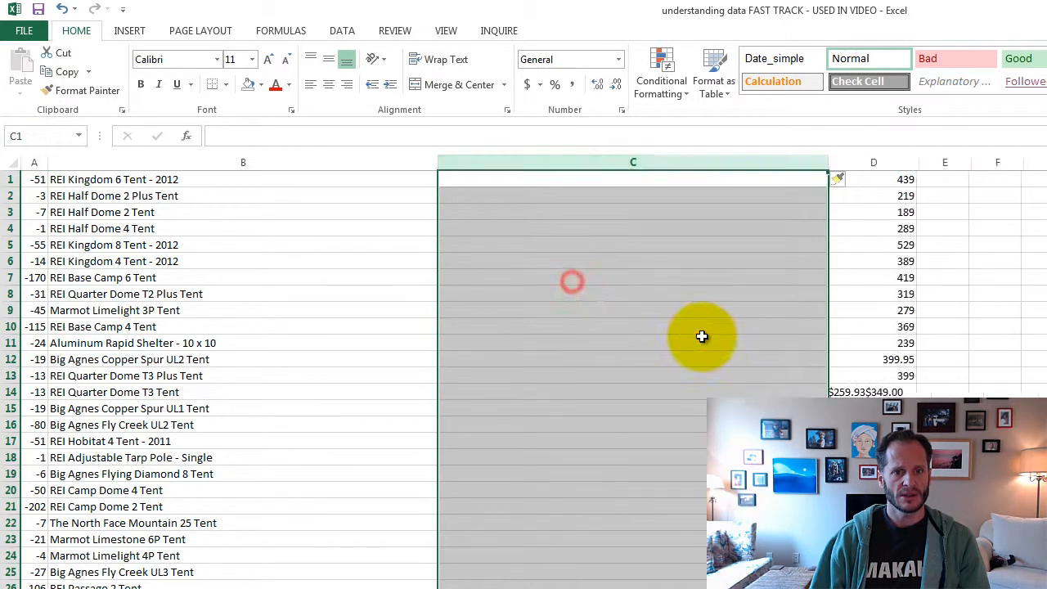
left_click(703, 337)
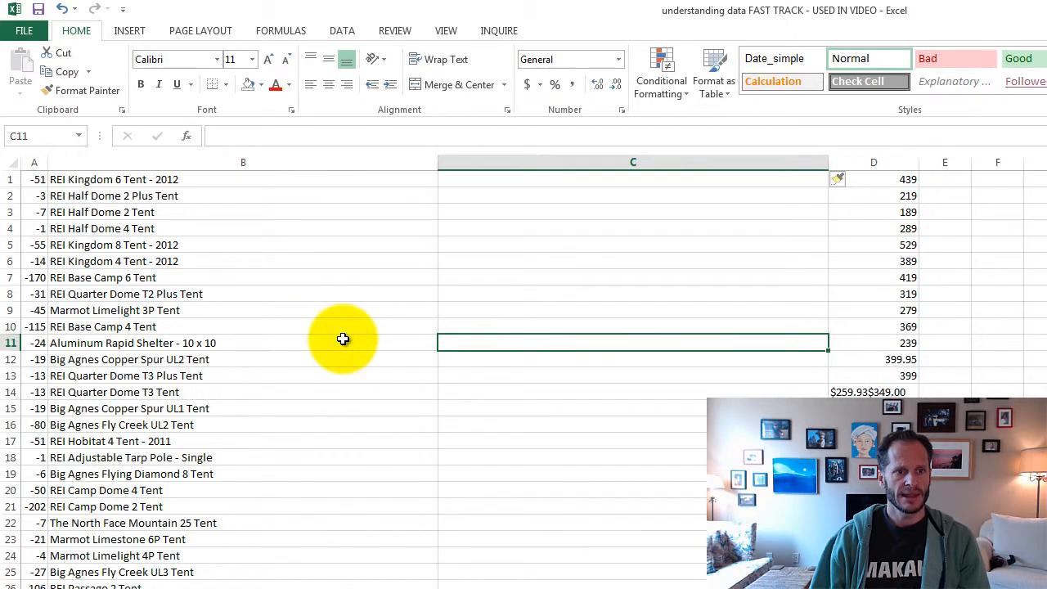
- Highlight the REI Half Dome 4 Tent record, A4:D4, with a yellow fill
left_click_drag(40, 229, 848, 228)
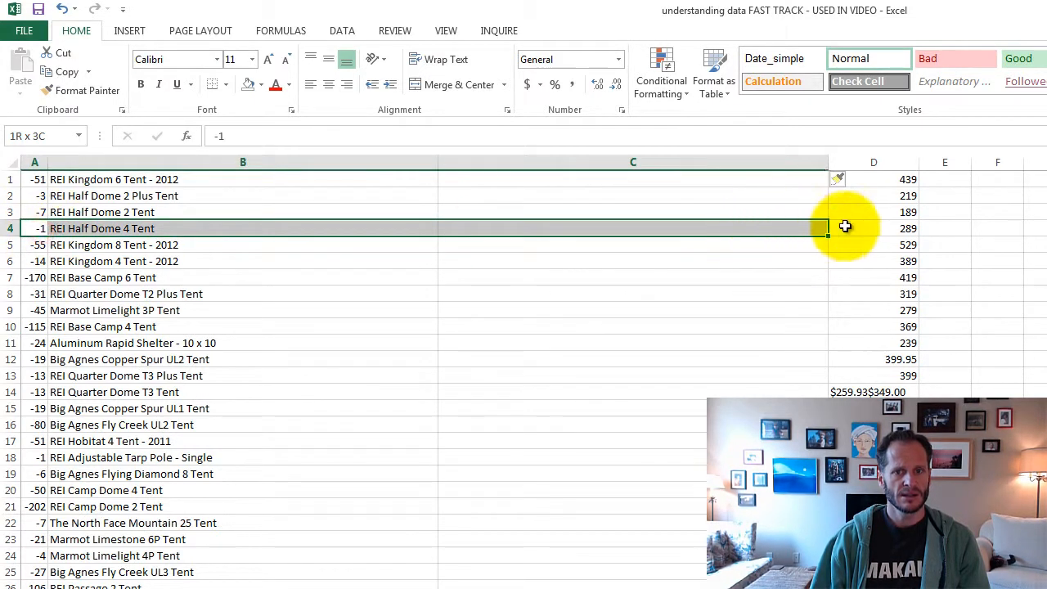
left_click(261, 85)
left_click(287, 215)
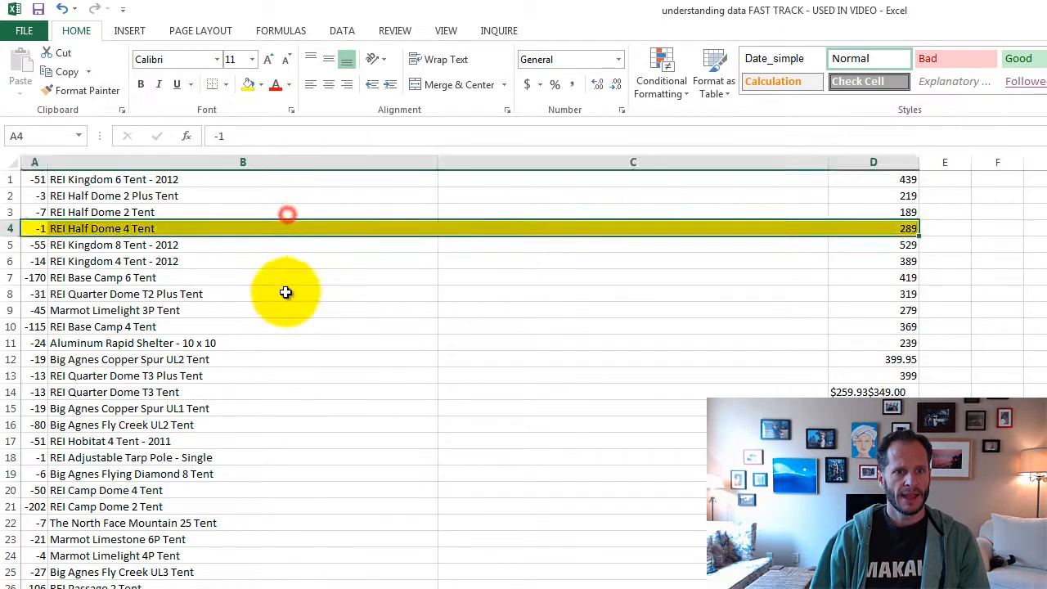
left_click(286, 292)
- Sort from A to Z by the tent names in column B, with blank column C separating the prices
left_click(182, 206)
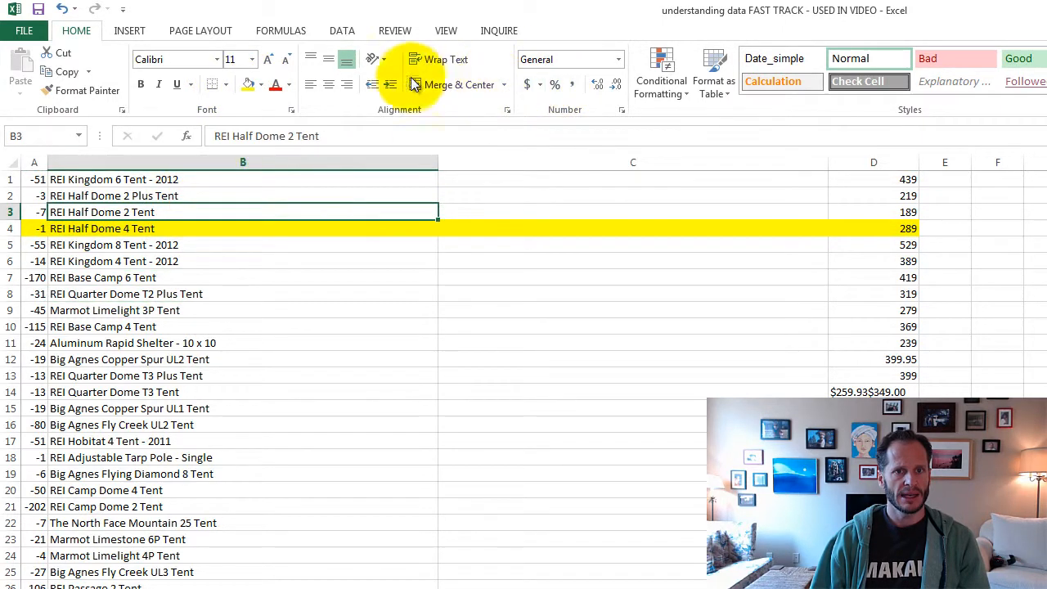
left_click(358, 33)
left_click(365, 60)
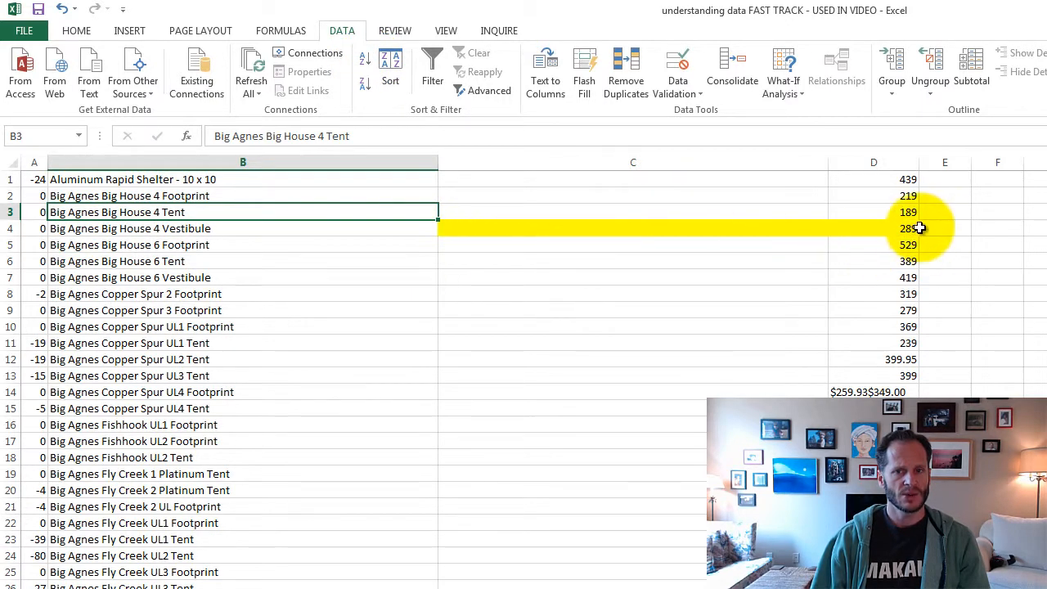
- Examine which columns the sort affected by selecting columns A:B, the price column D and blank column C
left_click(576, 164)
left_click_drag(395, 162, 18, 159)
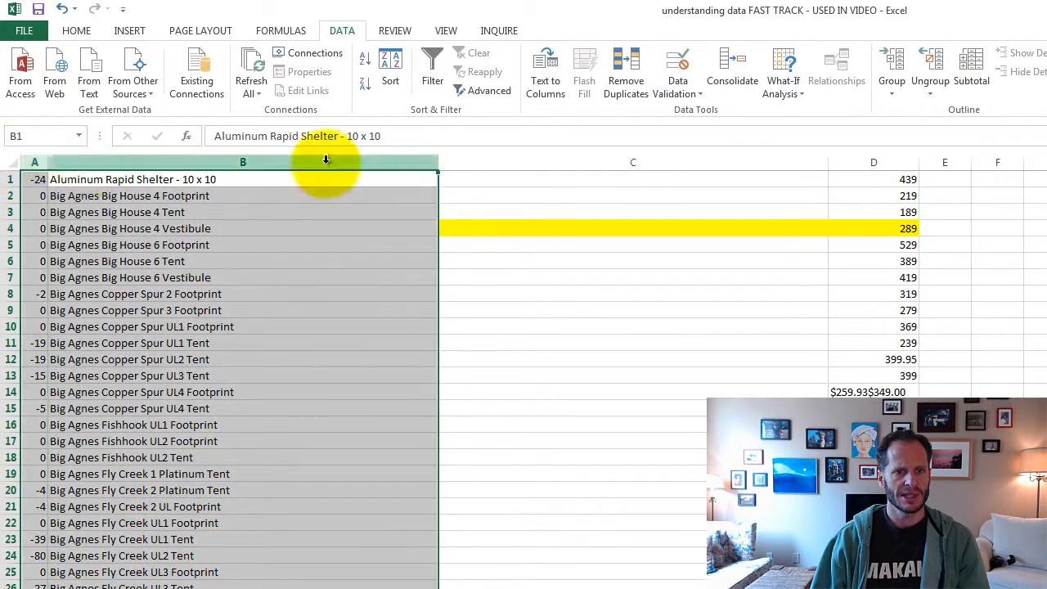
left_click(876, 162)
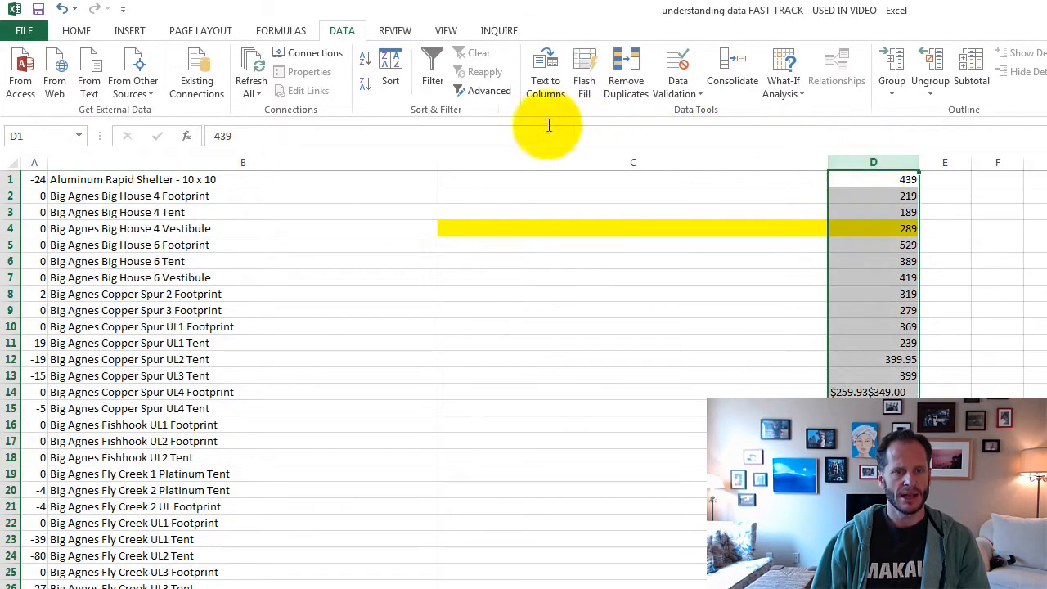
left_click(612, 160)
left_click(784, 212)
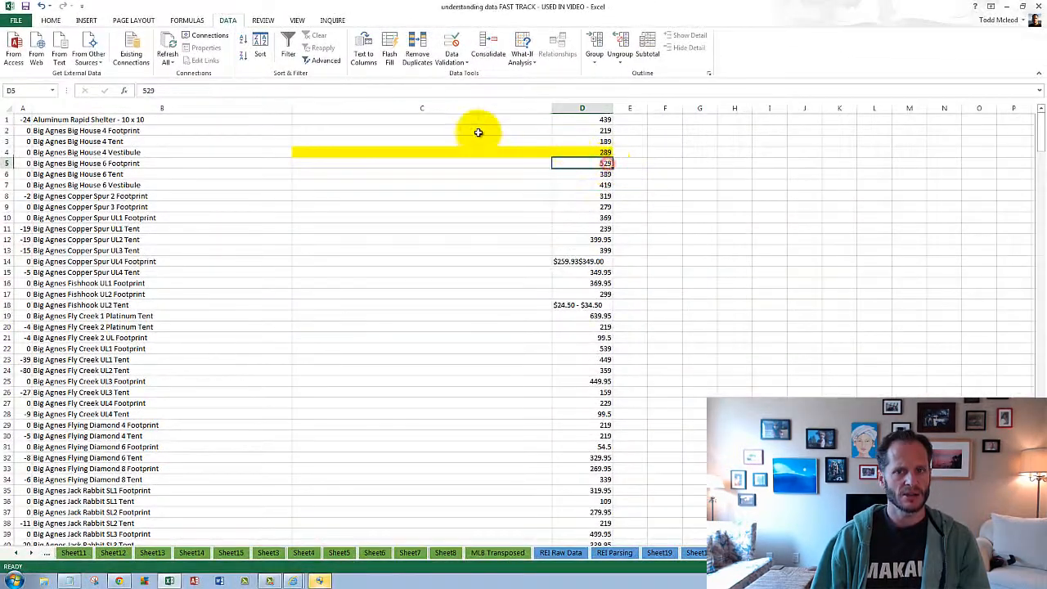
- Return to Sheet19 and review the cleaned tent table's names, prices and promotional notes
left_click(615, 554)
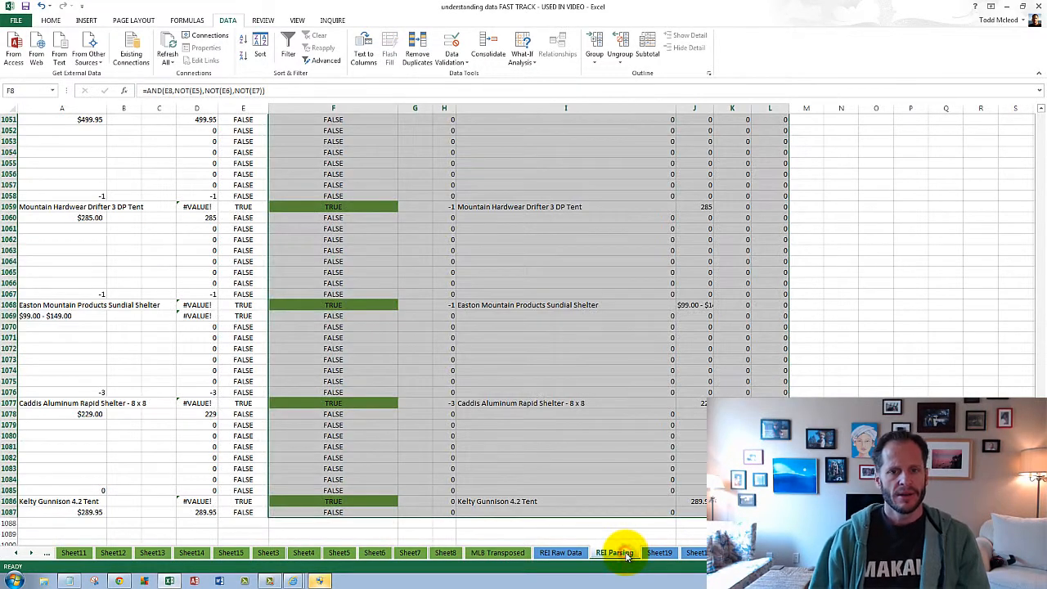
left_click(660, 553)
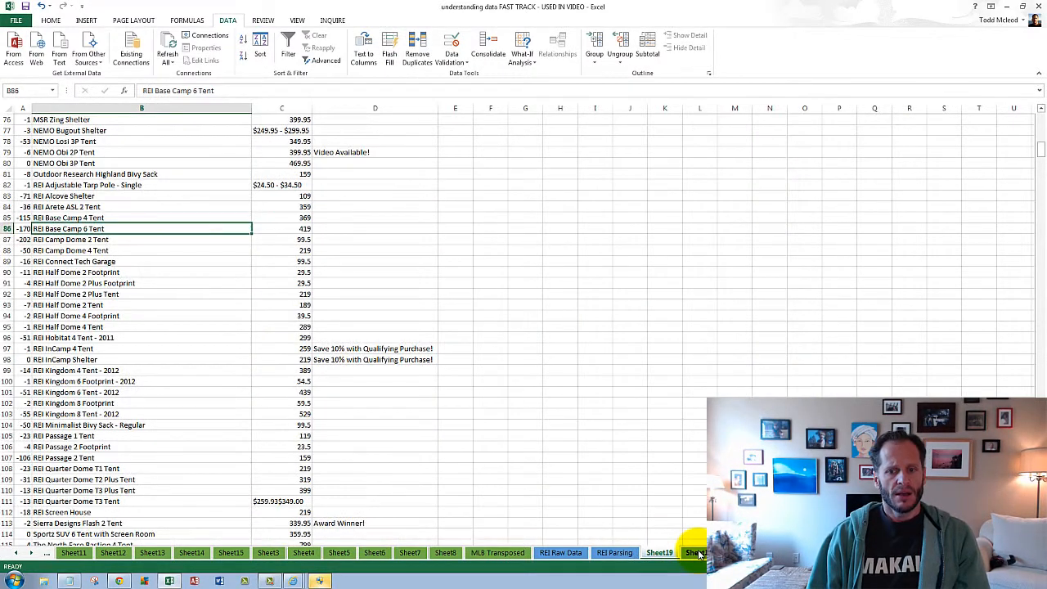
scroll(300, 409, "up", 13)
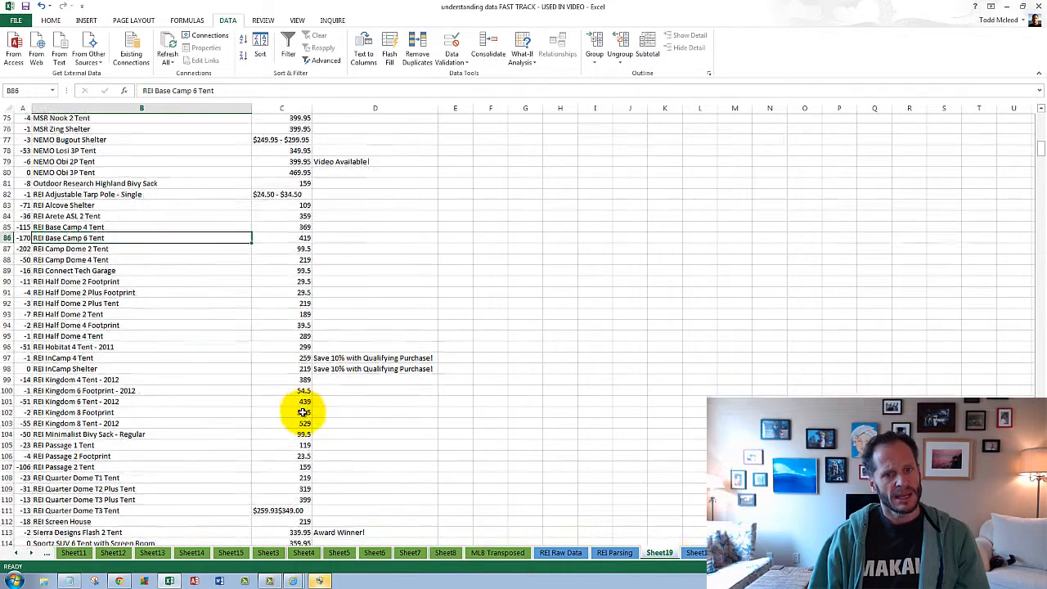
scroll(302, 413, "up", 12)
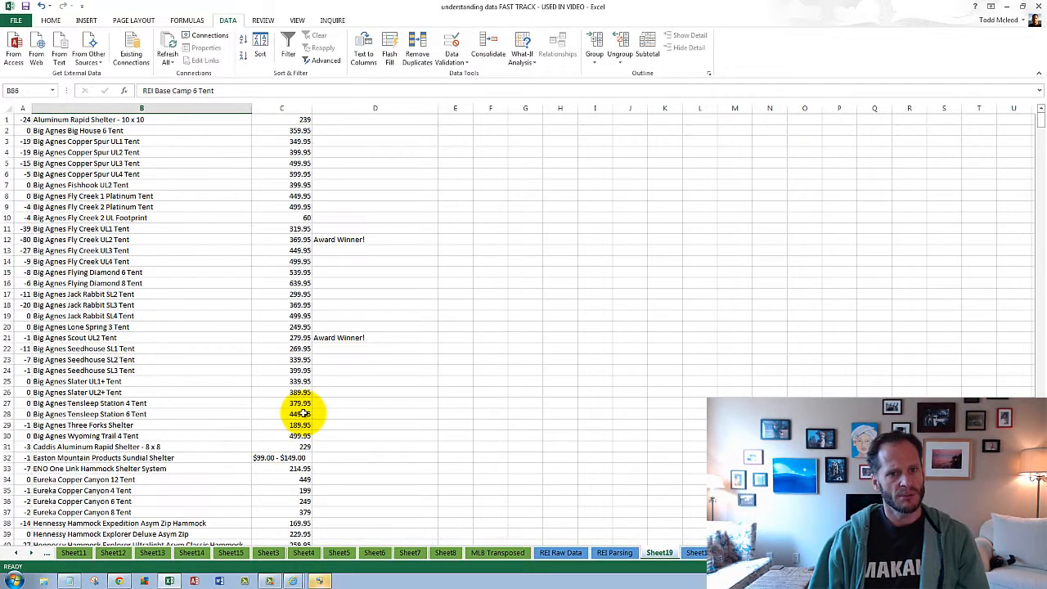
left_click(308, 199)
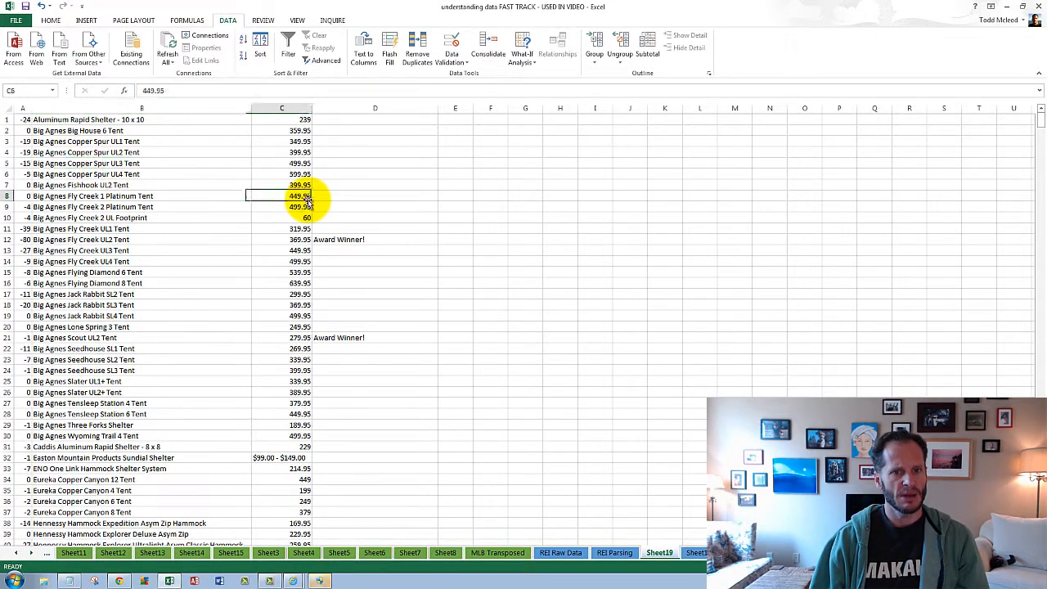
scroll(313, 392, "down", 9)
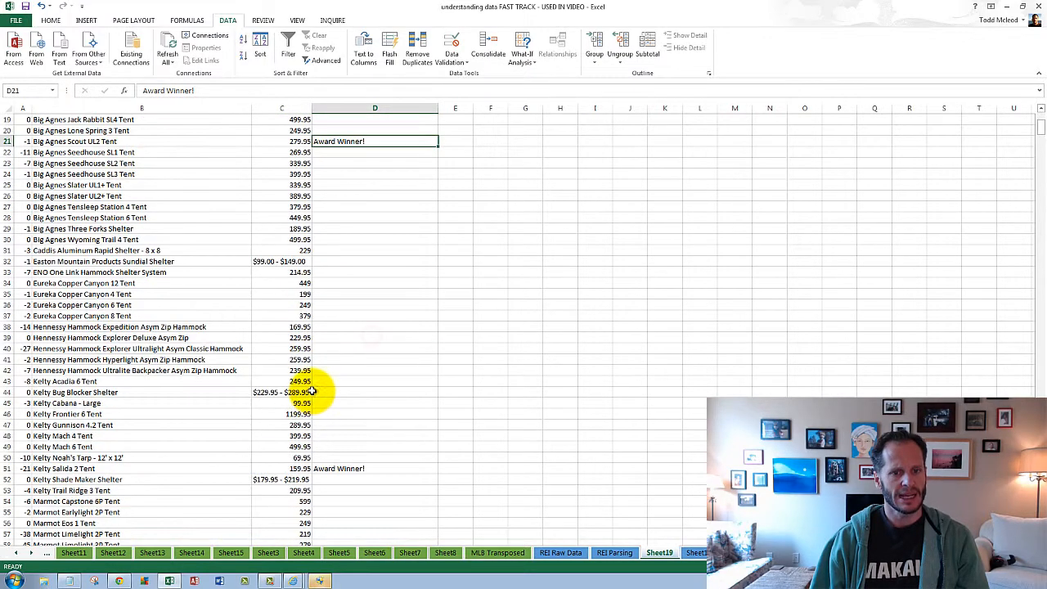
left_click(171, 327)
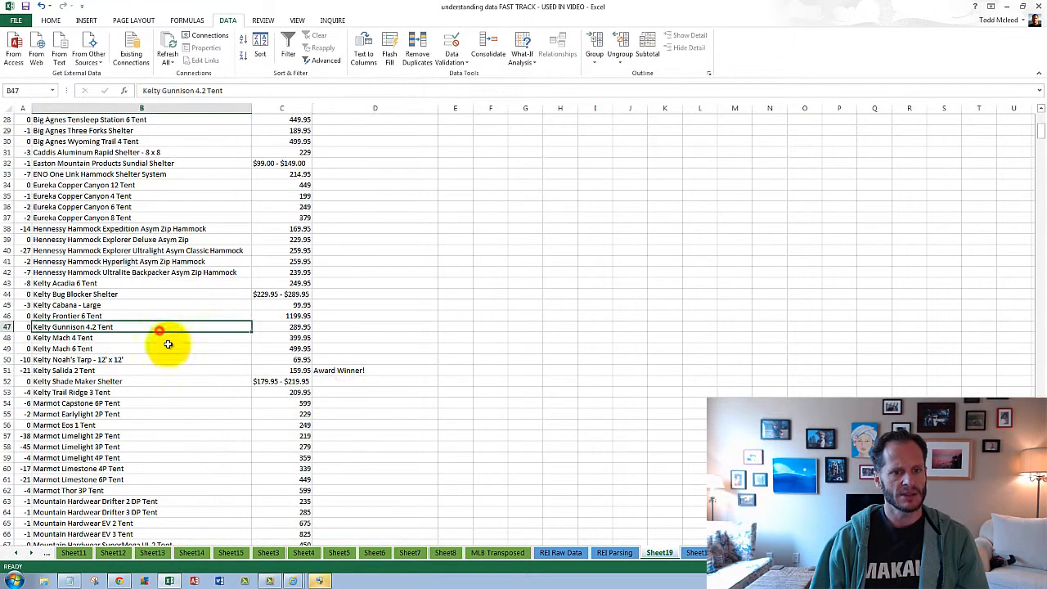
scroll(179, 358, "up", 9)
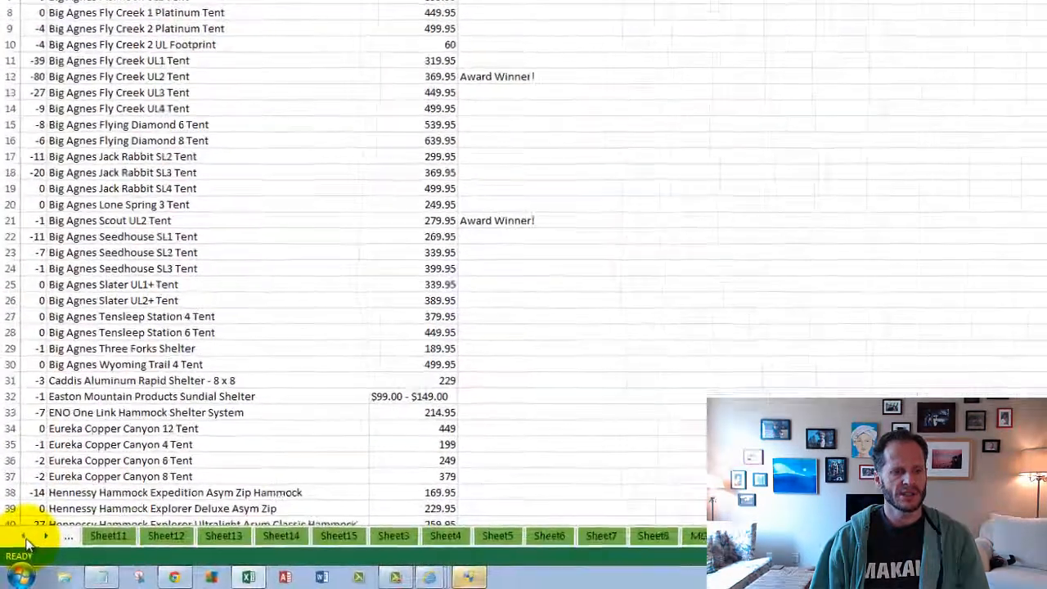
- Go to the Copying Data From The Web sheet and select the web scraping software entry in B15
left_click(17, 553)
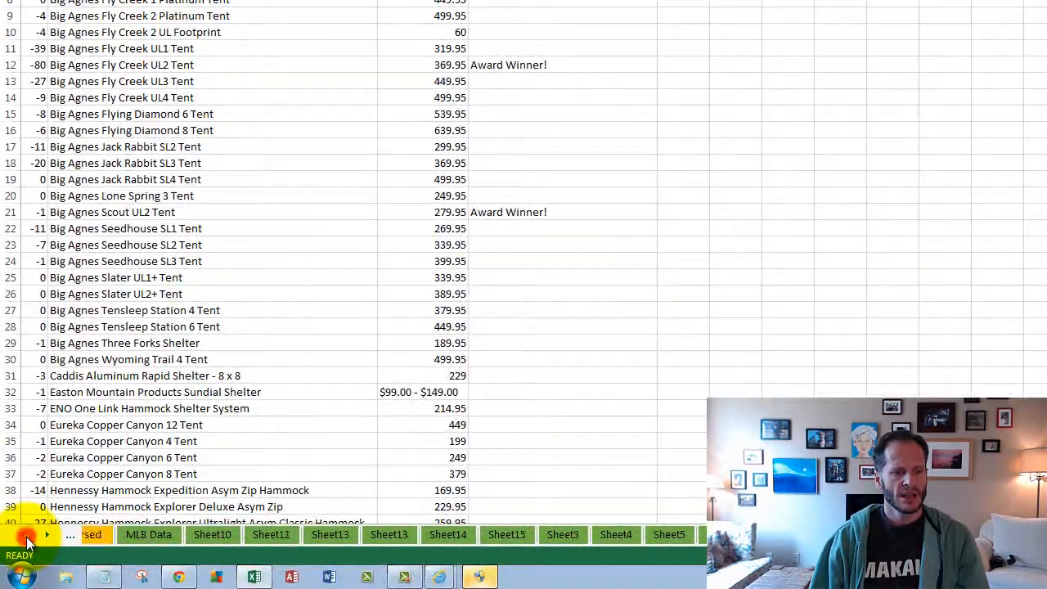
left_click(17, 553)
left_click(27, 539)
left_click(26, 538)
left_click(26, 538)
left_click(26, 539)
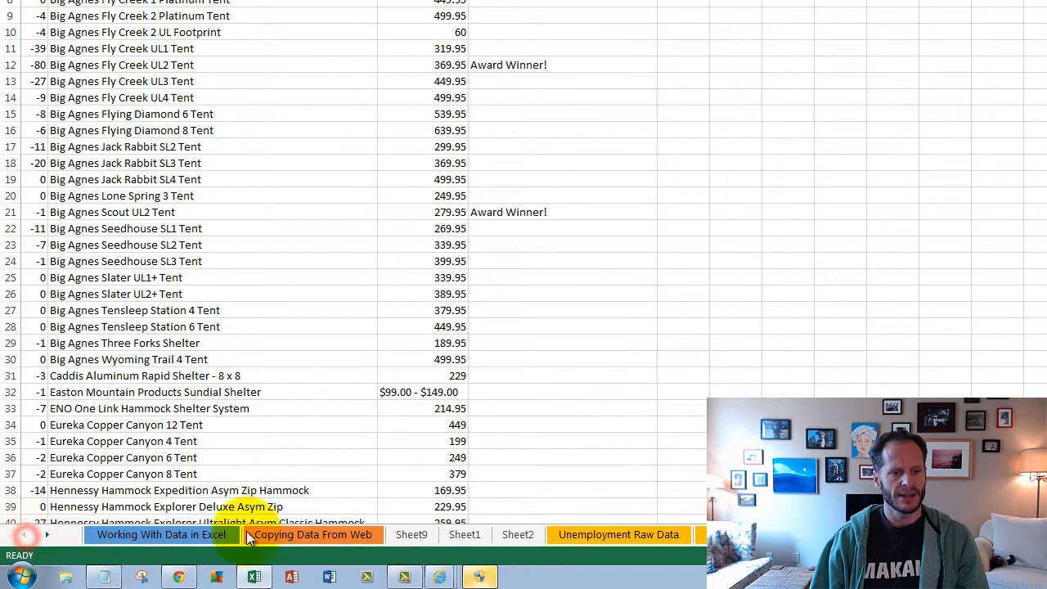
left_click(248, 533)
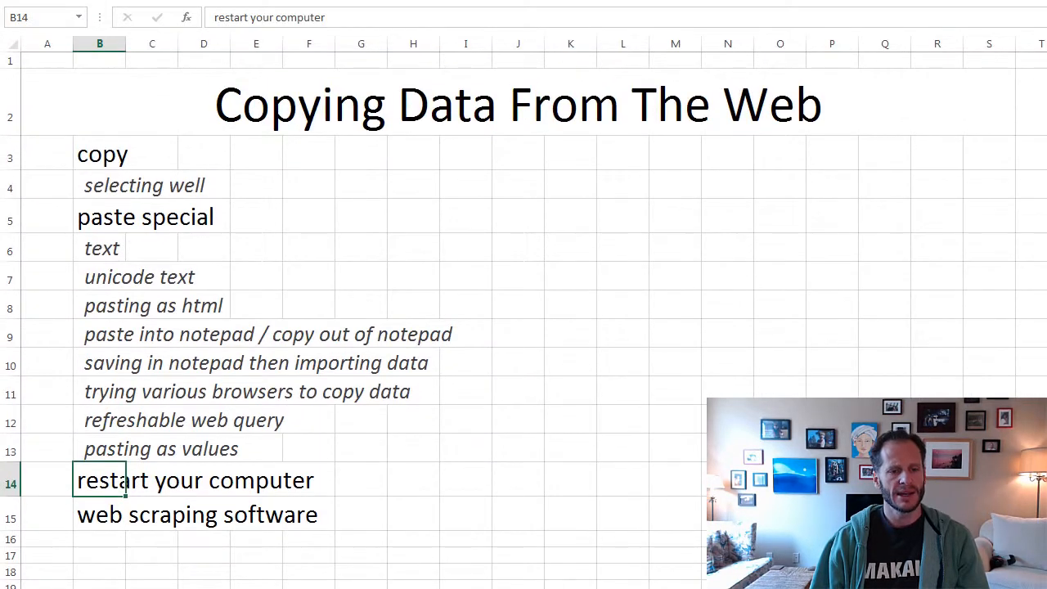
left_click(107, 514)
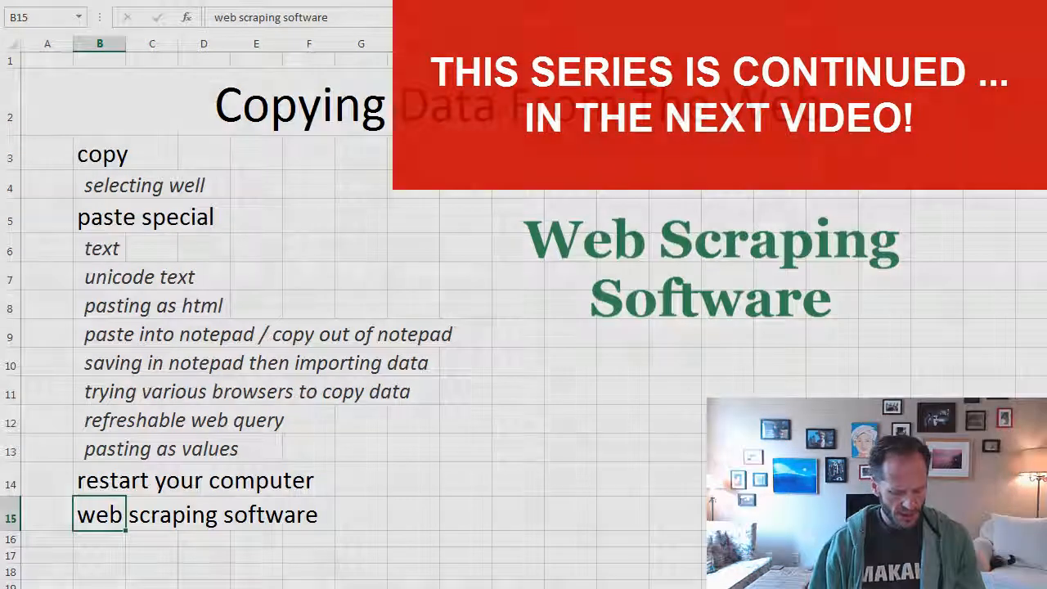